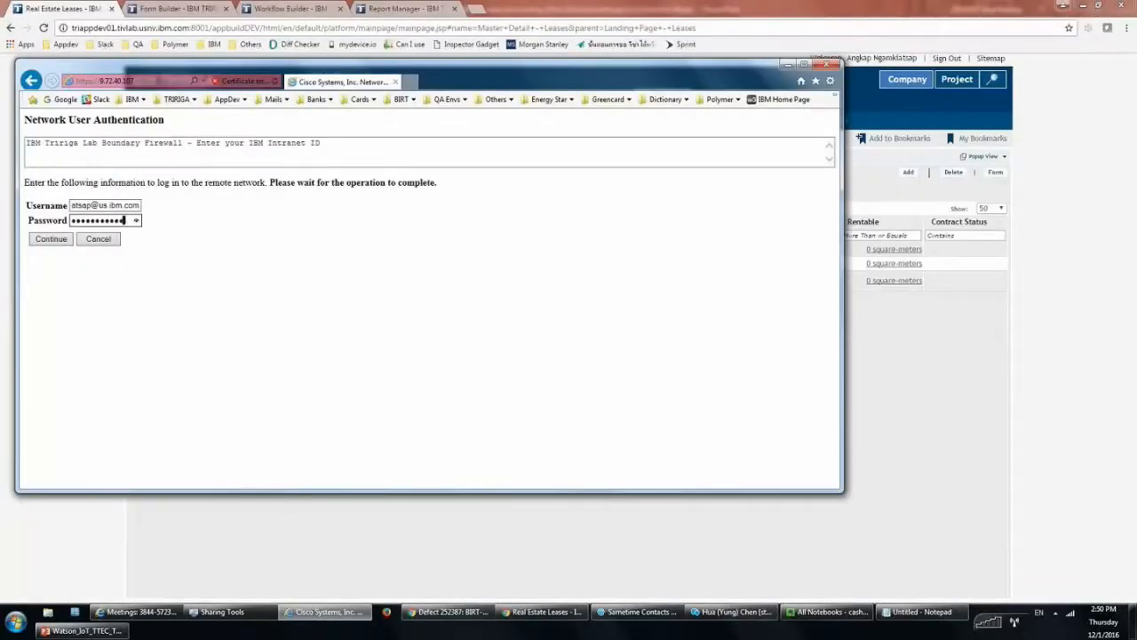
Dismiss the network login prompt, sign out, and sign back in with the user ID and password
key("Return")
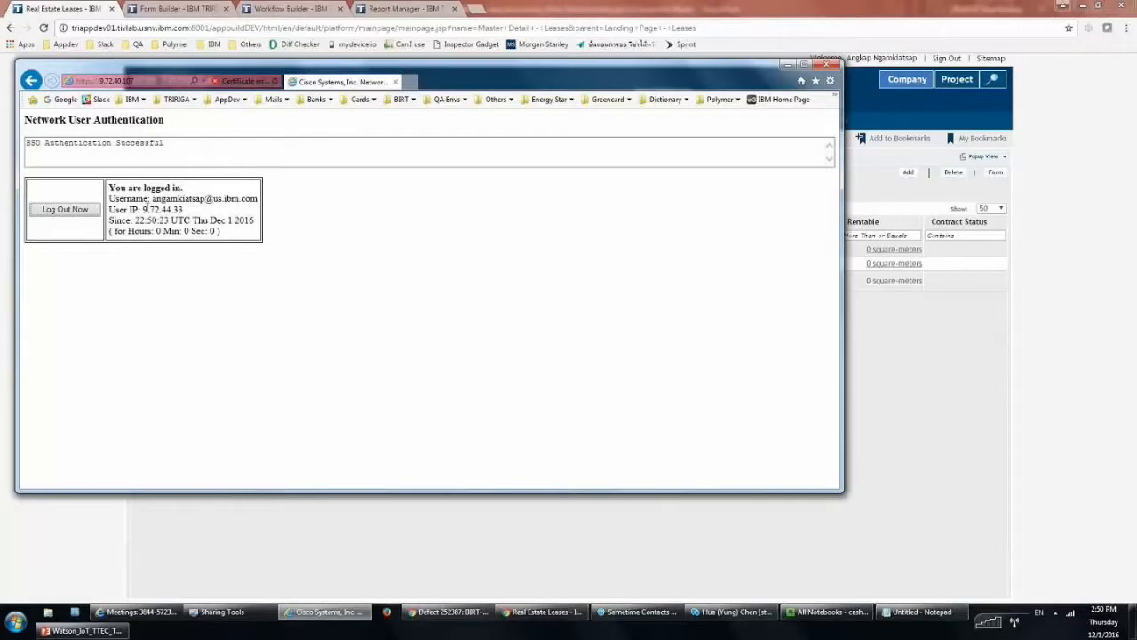
left_click(827, 65)
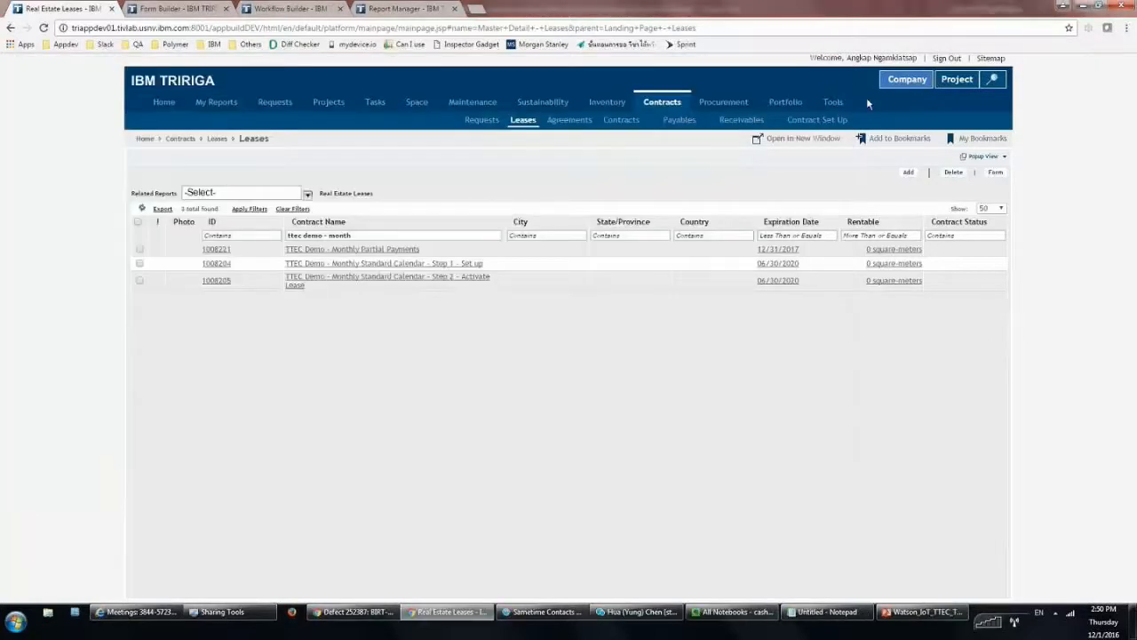
left_click(944, 59)
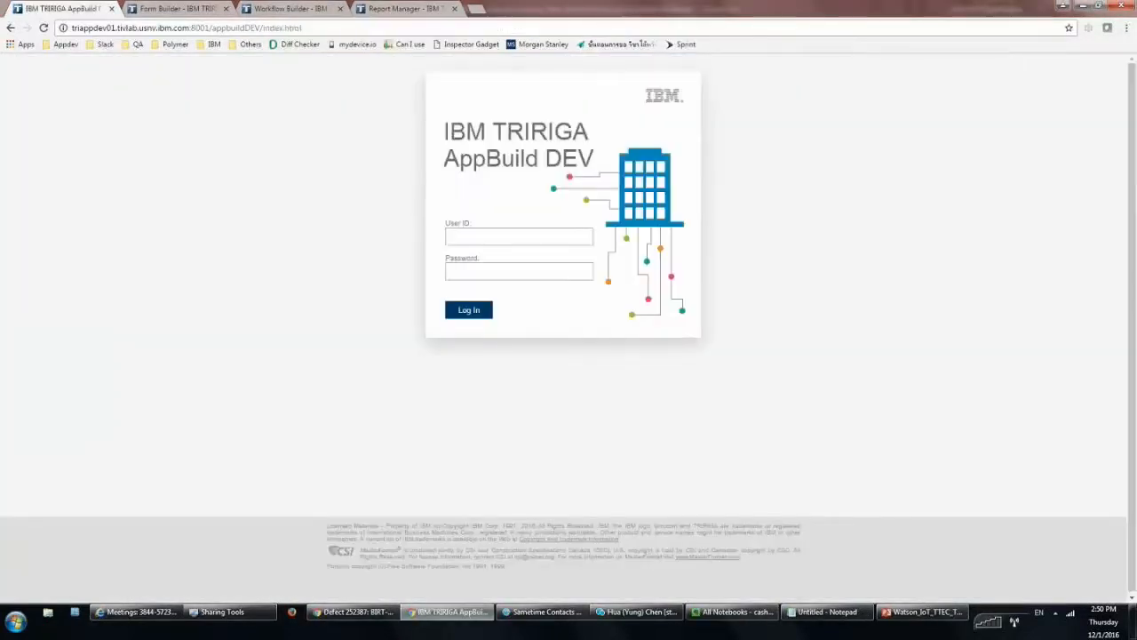
left_click(548, 233)
key("Tab")
type("•••••••••••")
key("Return")
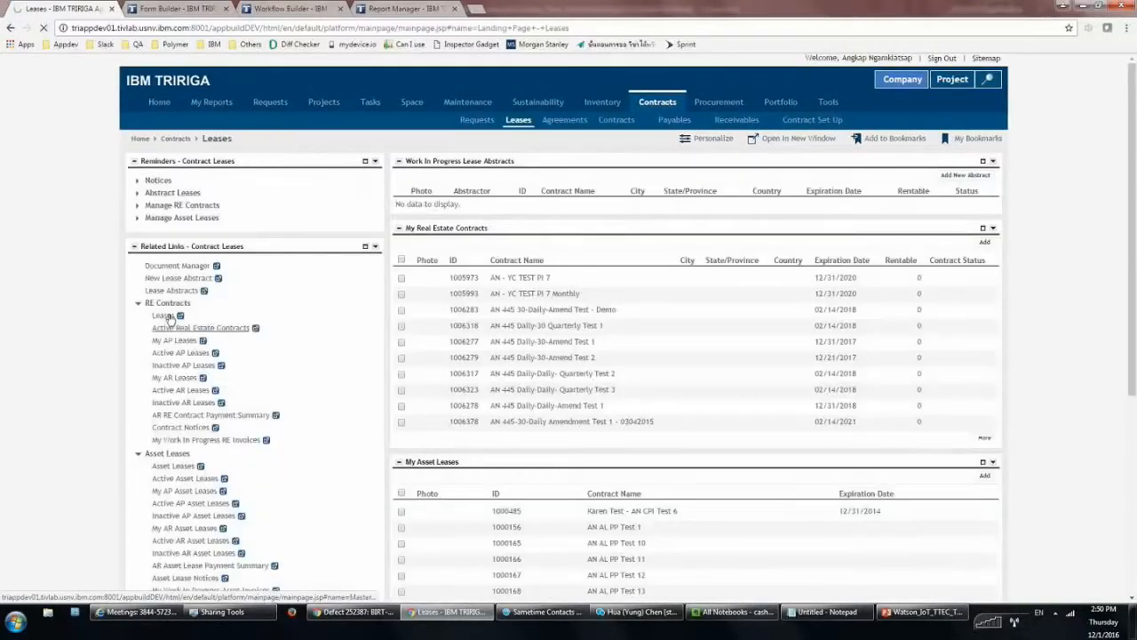
Filter leases by contract name 'ttec demo - monthl' and open that lease's payment information
left_click(167, 317)
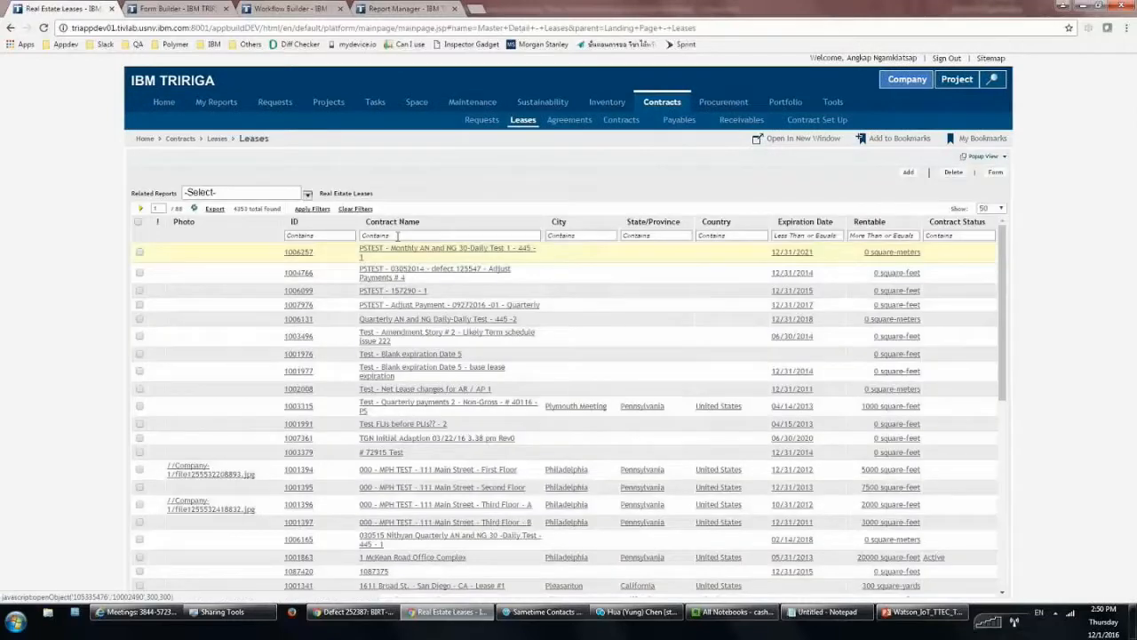
left_click(397, 236)
type("ttec")
type("c ")
type("demo - monthl")
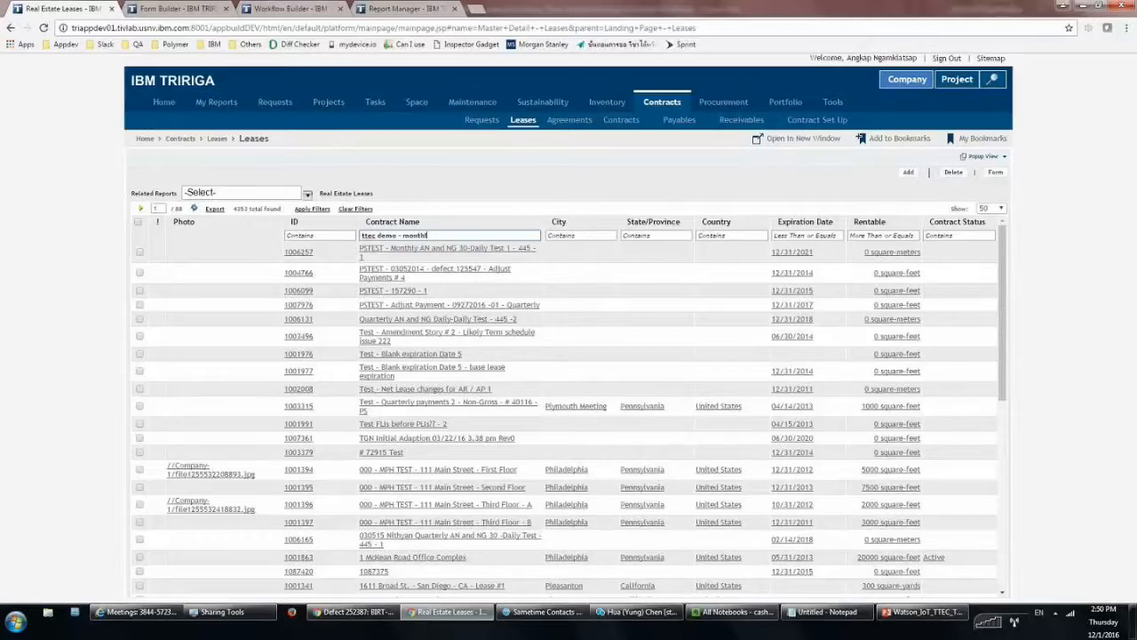
key("Return")
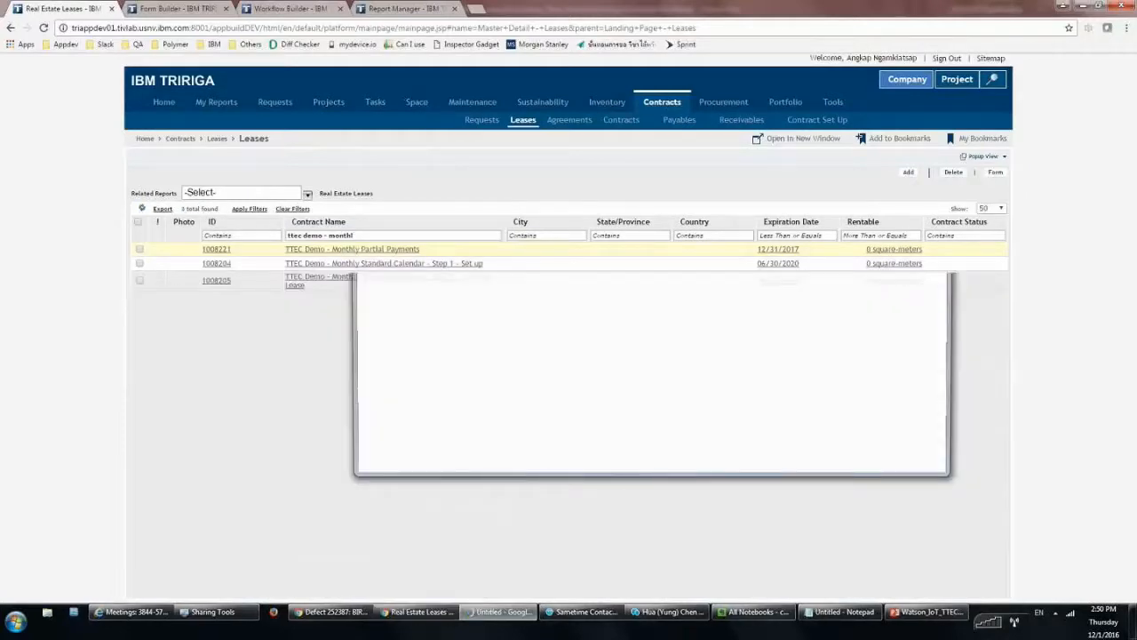
left_click(920, 36)
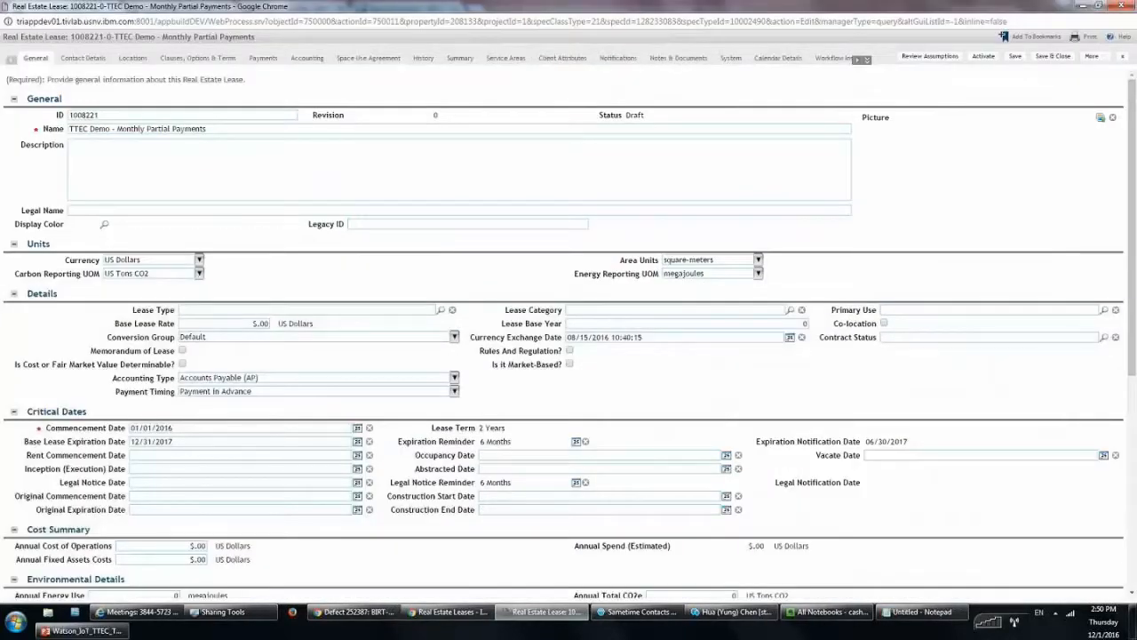
left_click(263, 57)
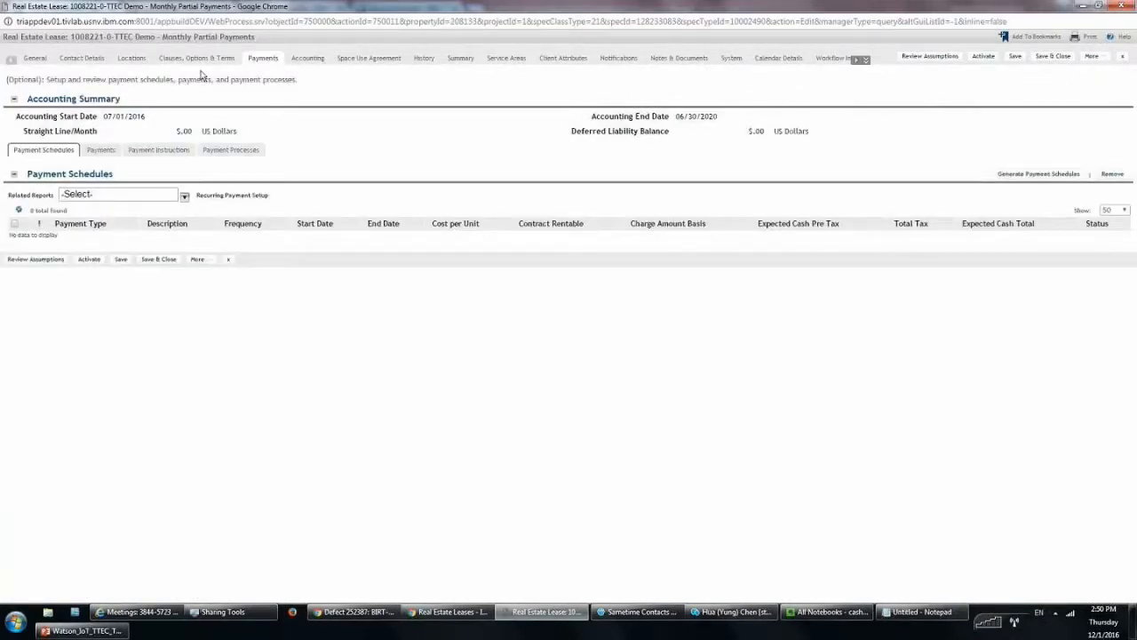
Start a new payment schedule with Monthly frequency and full payment start date 1/15/2016
left_click(1069, 177)
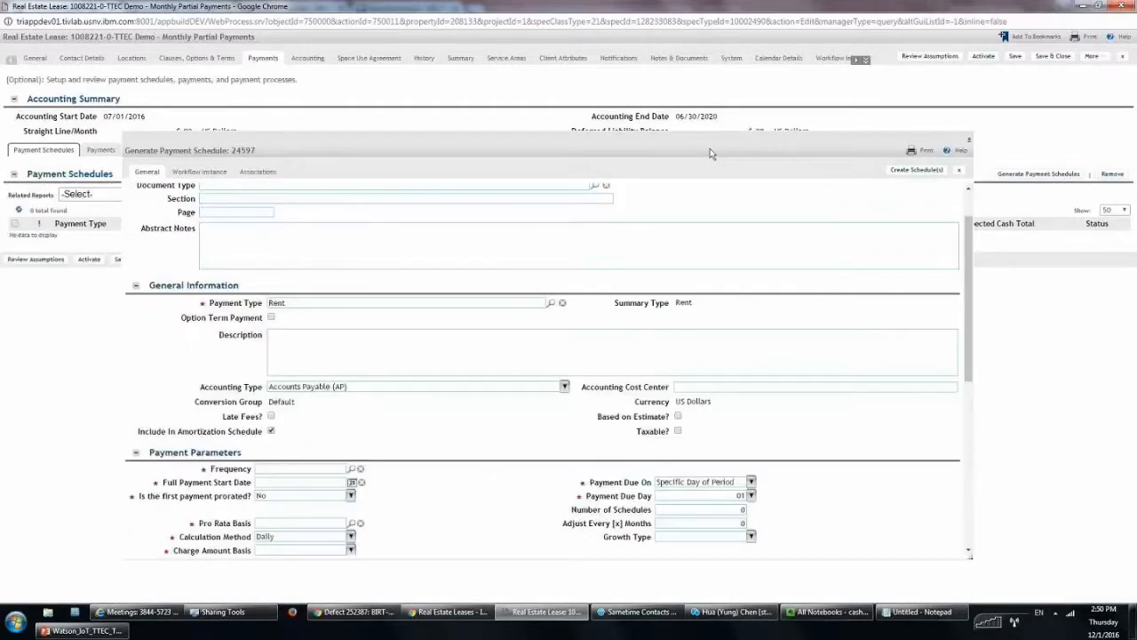
scroll(537, 298, "down", 1)
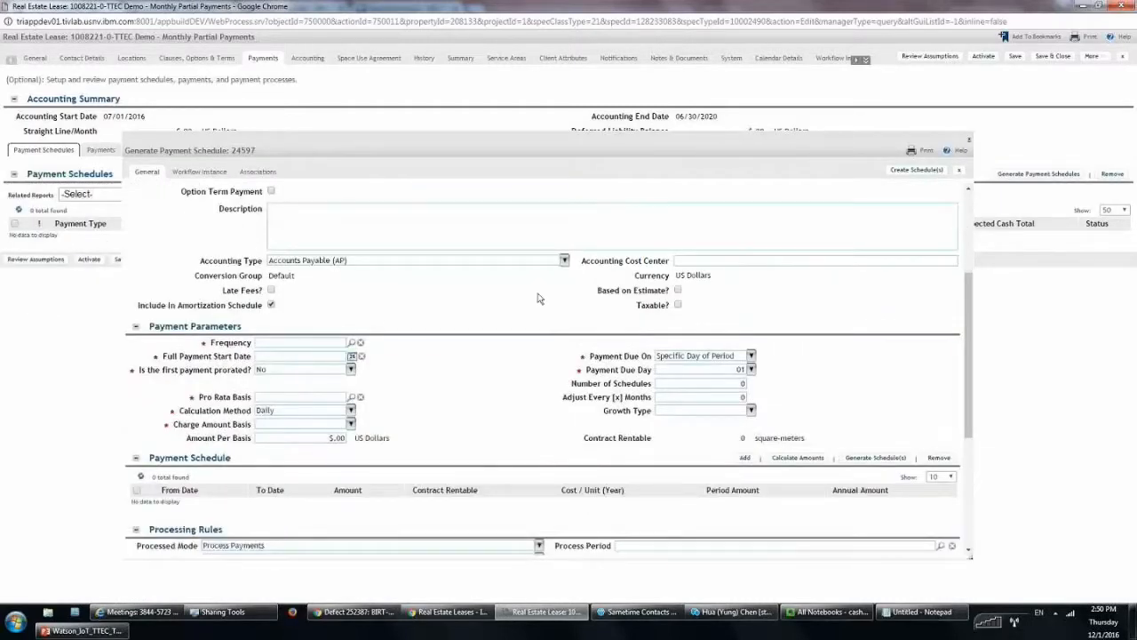
scroll(537, 298, "down", 1)
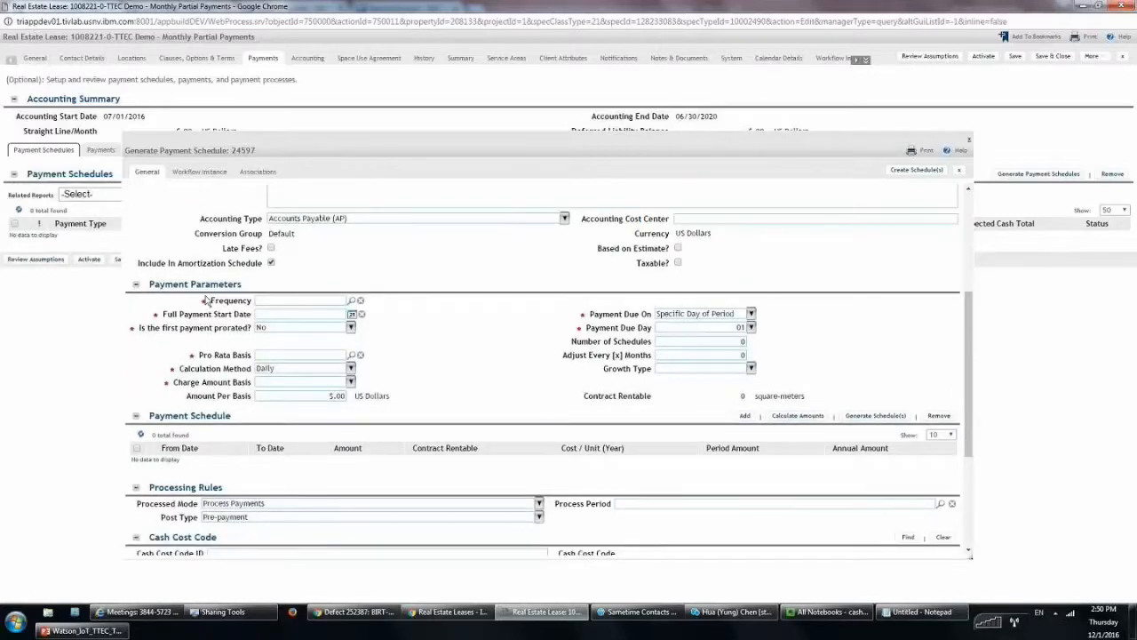
scroll(336, 248, "down", 1)
left_click(336, 248)
type("month")
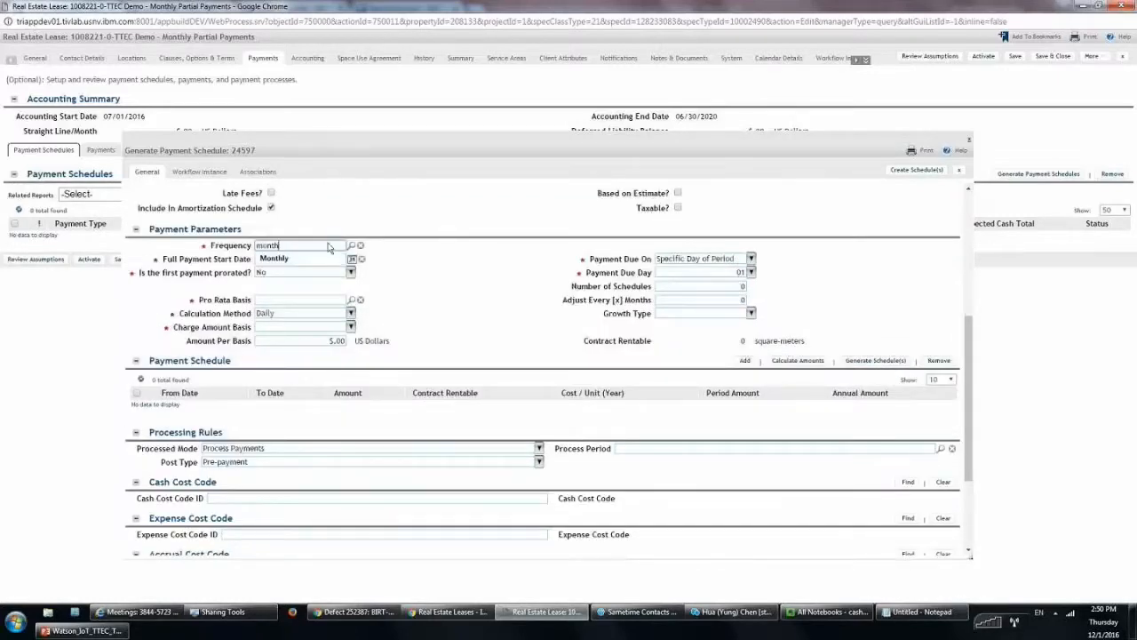
key("Return")
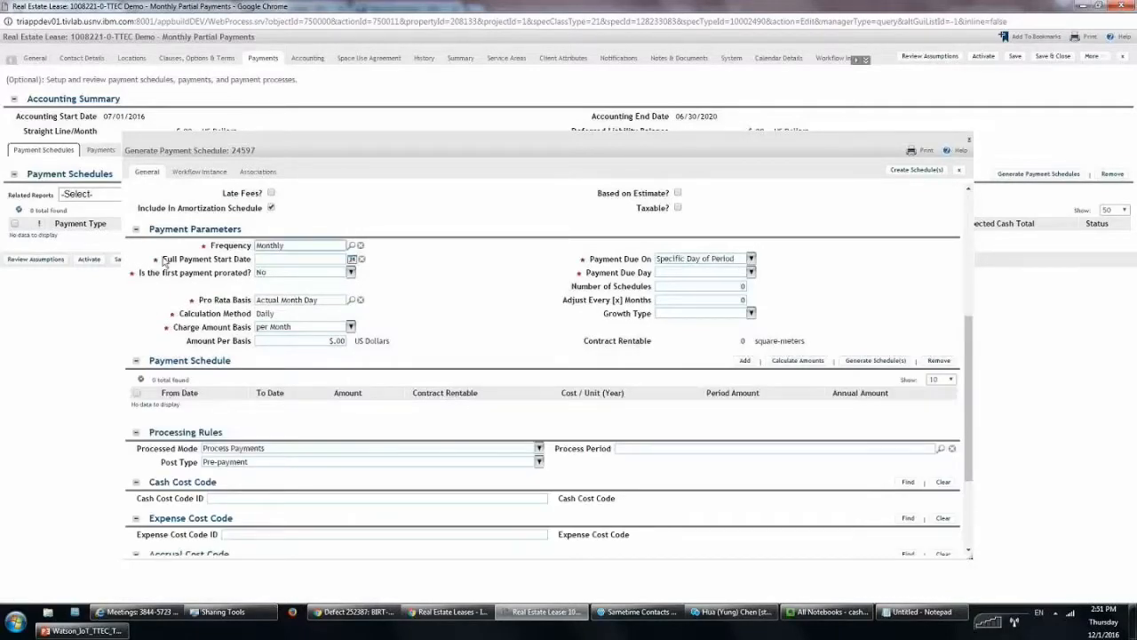
left_click_drag(163, 262, 282, 264)
left_click(285, 259)
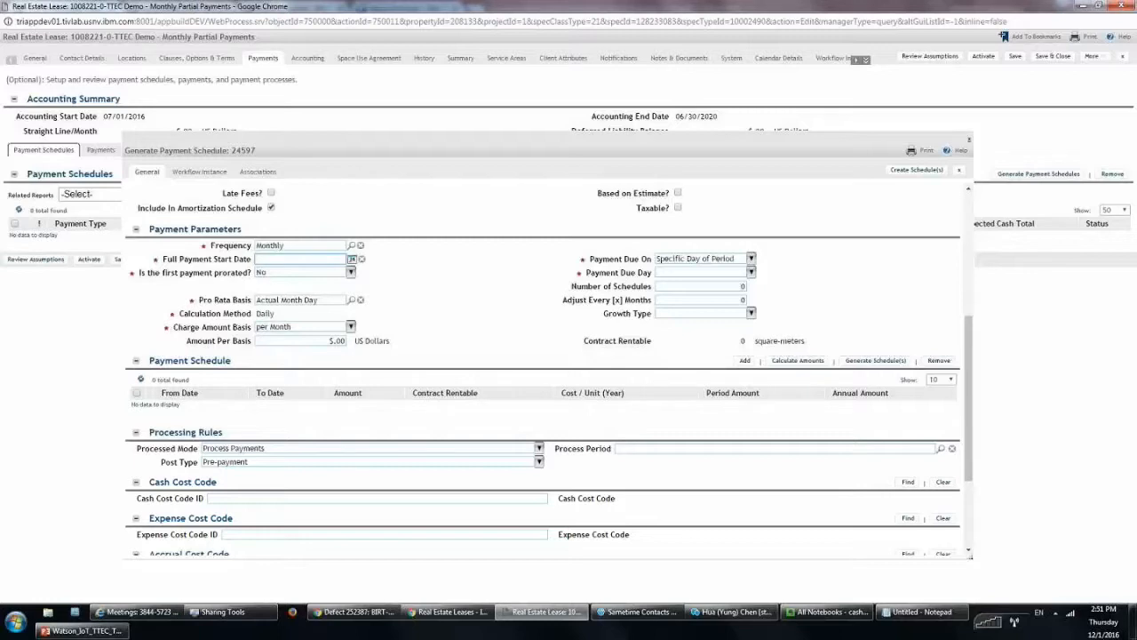
type("1/15/2016")
left_click(401, 244)
Replace the 5.00 amount per basis with $1,000.00
left_click(314, 341)
key("End")
key("shift+Home")
type("1000")
left_click(807, 327)
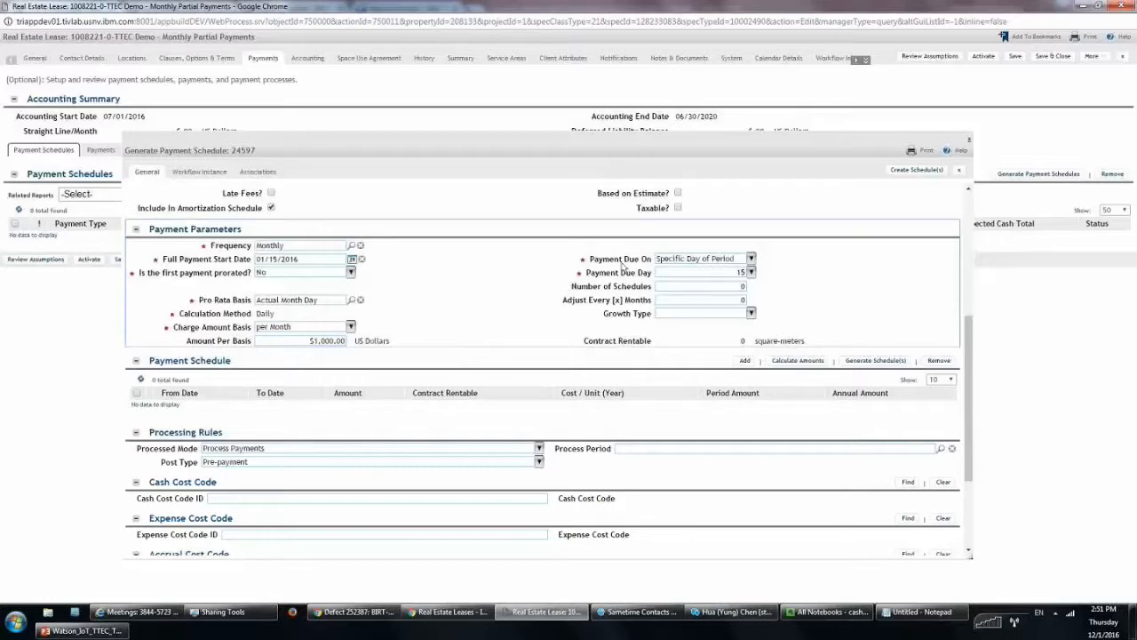
Try the First Day and Last Day due rules, then settle on Specific Day of Period
left_click(750, 258)
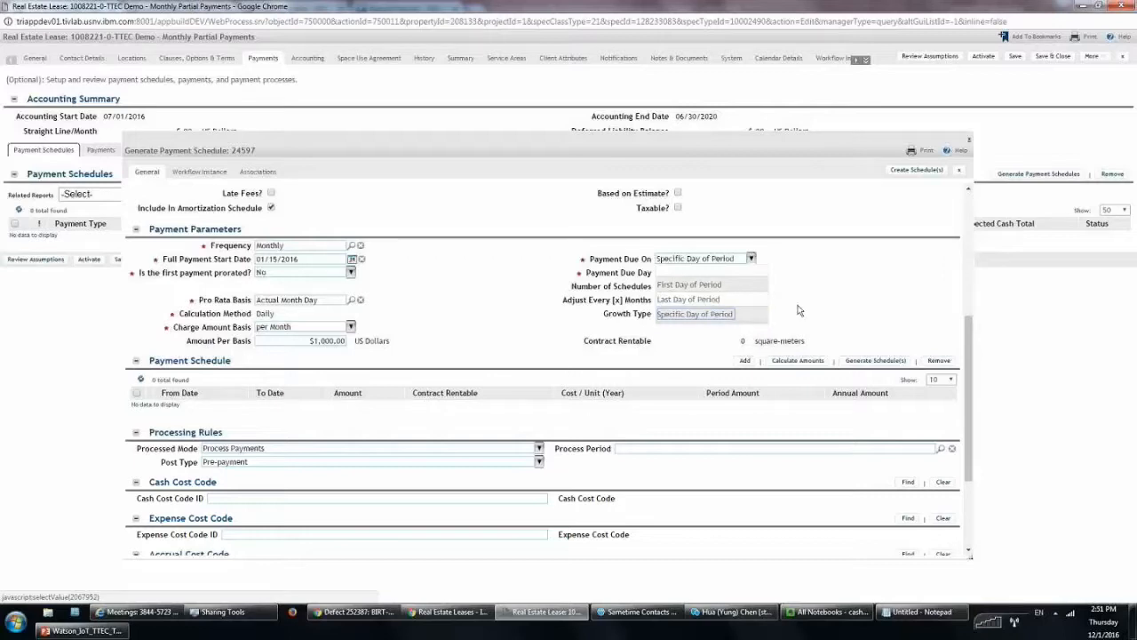
left_click(695, 314)
left_click_drag(561, 275, 658, 272)
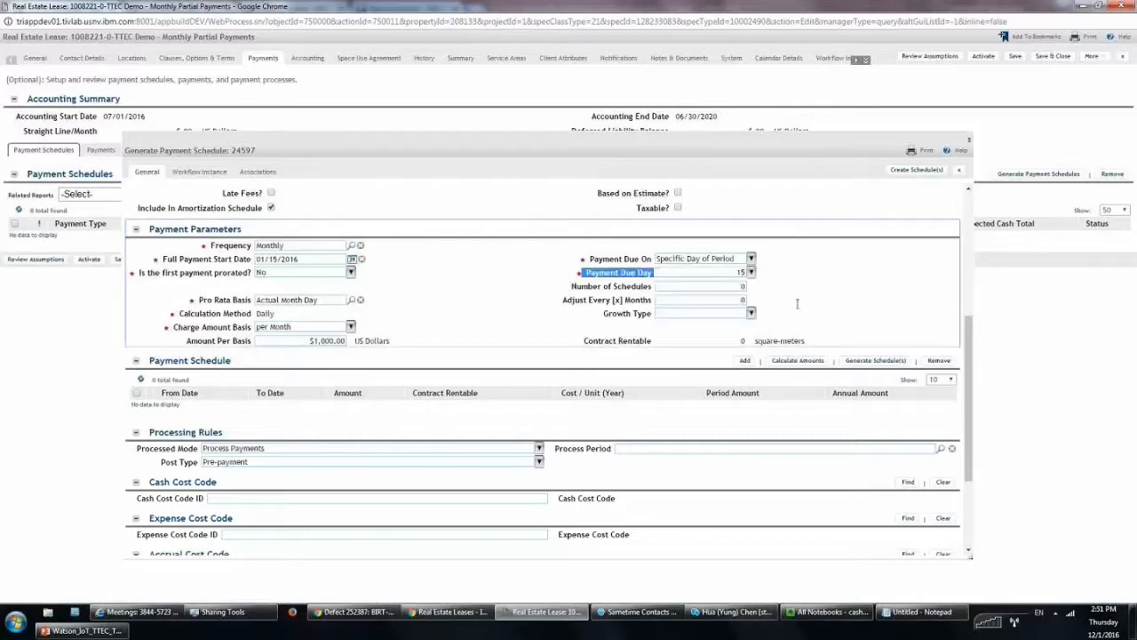
left_click(751, 258)
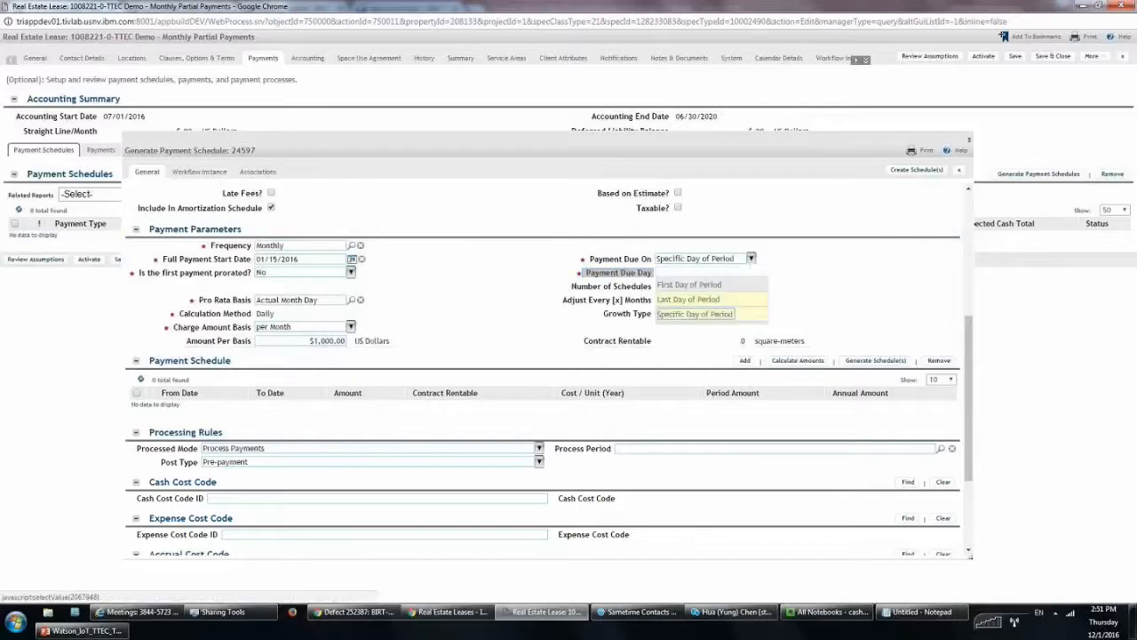
left_click(690, 284)
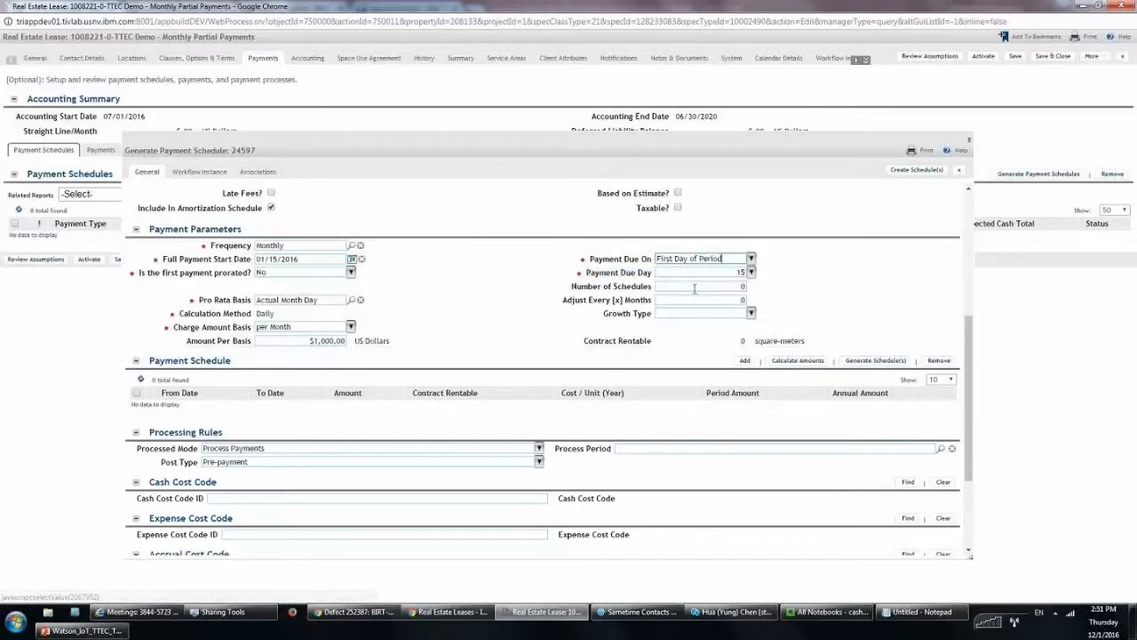
left_click(751, 259)
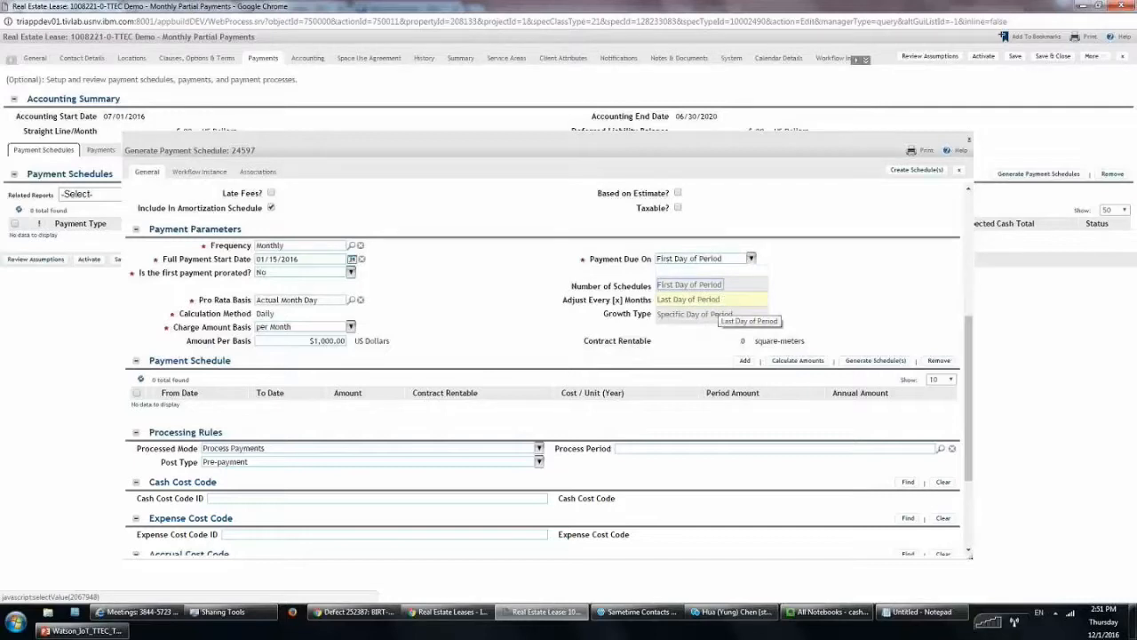
left_click(711, 300)
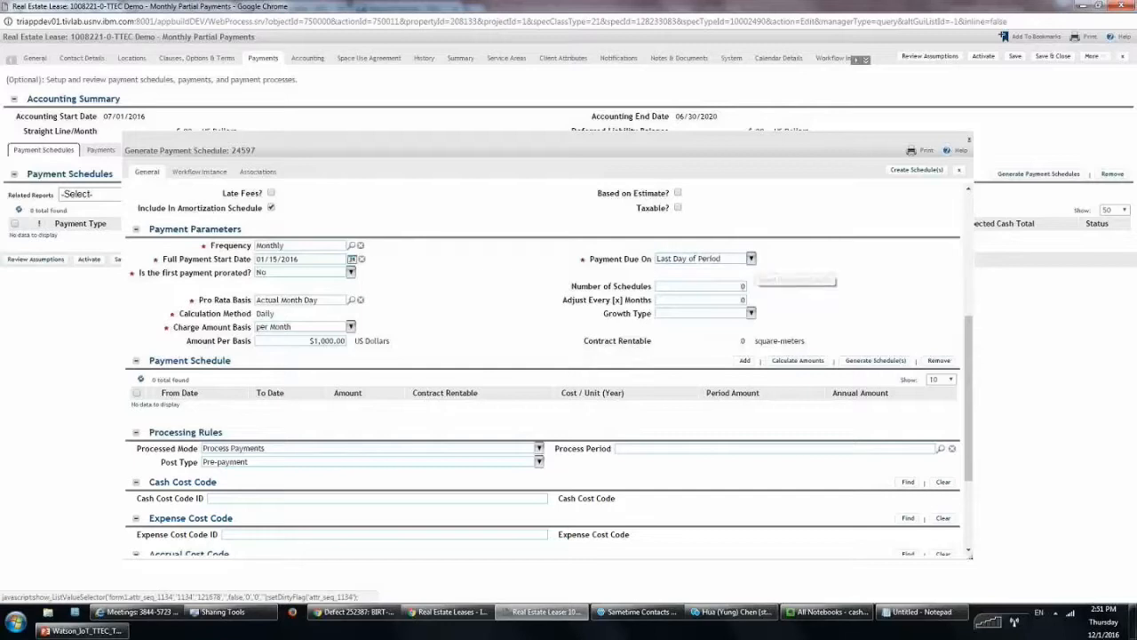
left_click(750, 259)
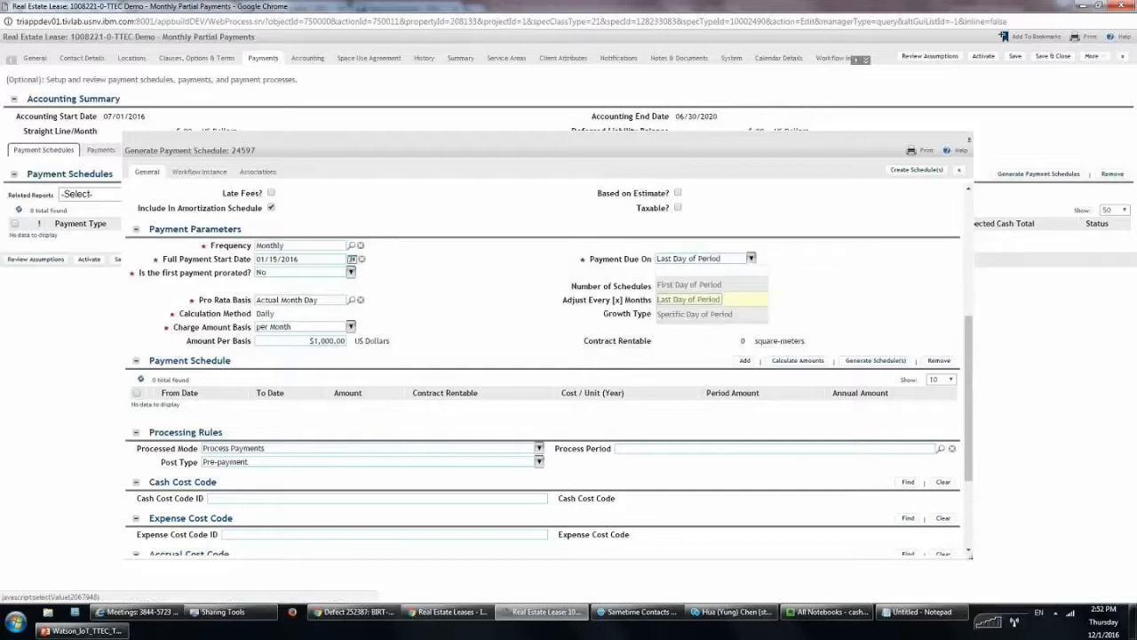
left_click(718, 316)
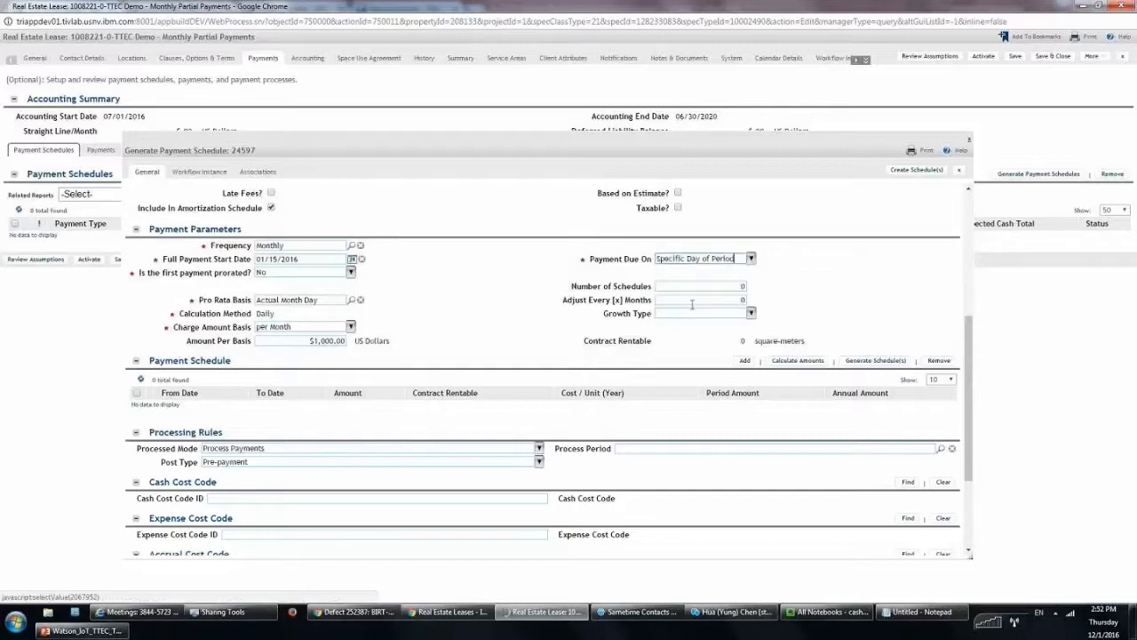
left_click(692, 287)
Set the payment due day to 15, after briefly choosing 20
double_click(735, 272)
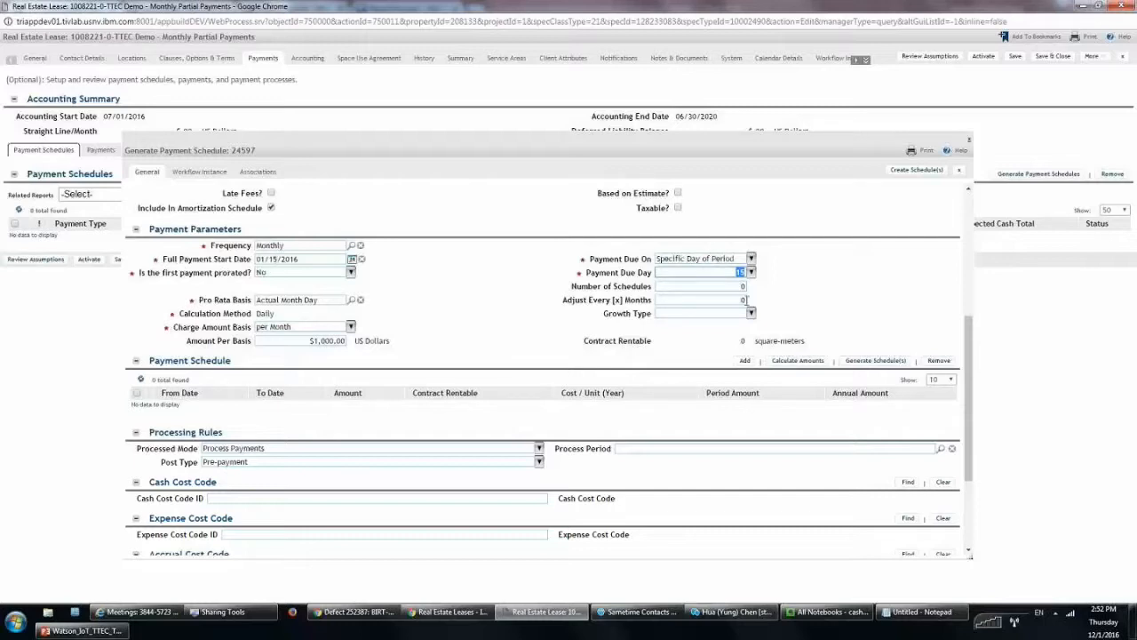
left_click(751, 272)
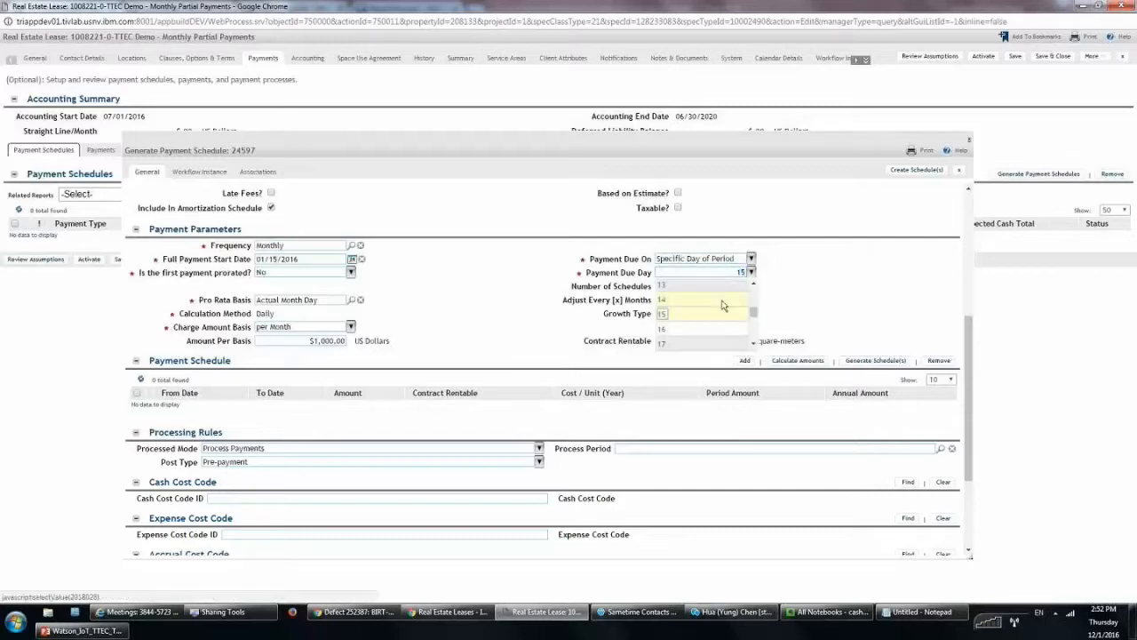
scroll(721, 313, "up", 2)
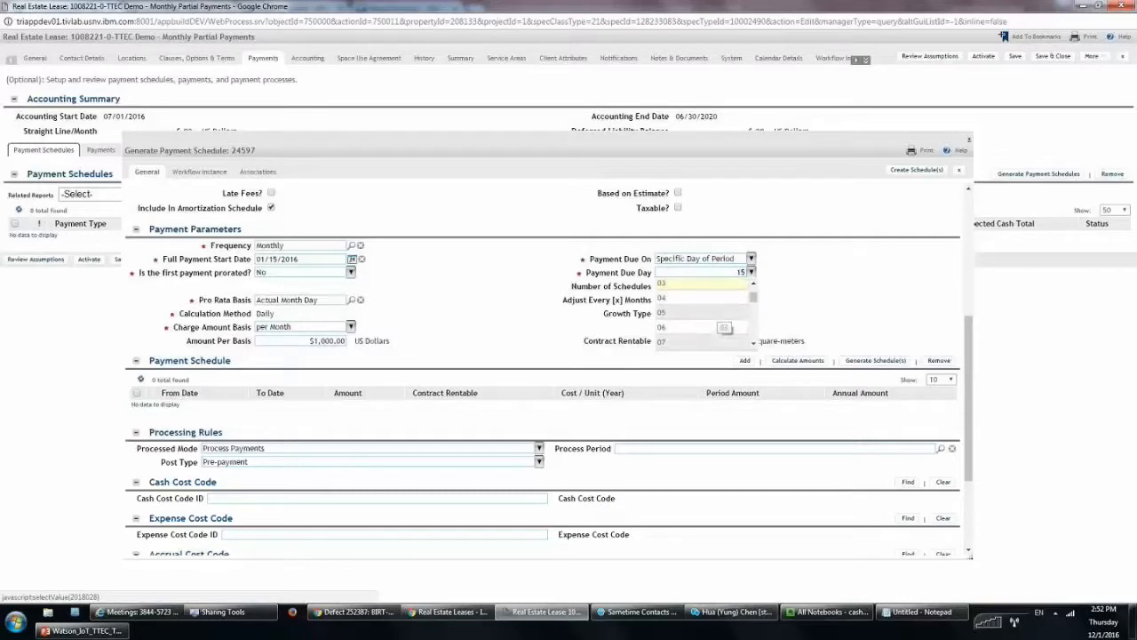
scroll(693, 302, "down", 6)
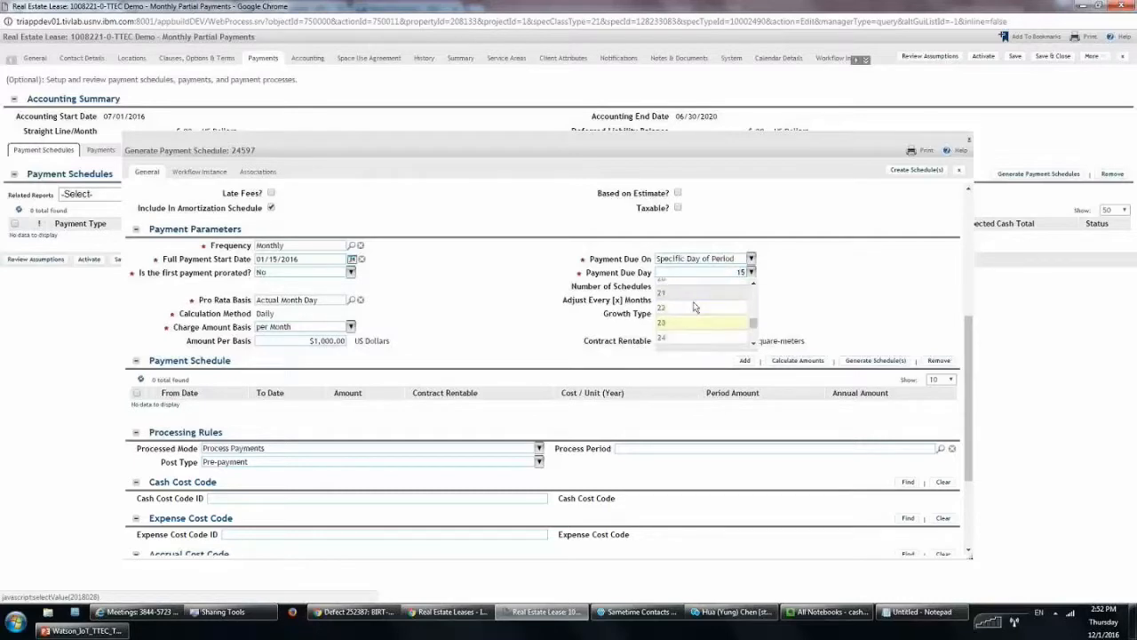
left_click(691, 280)
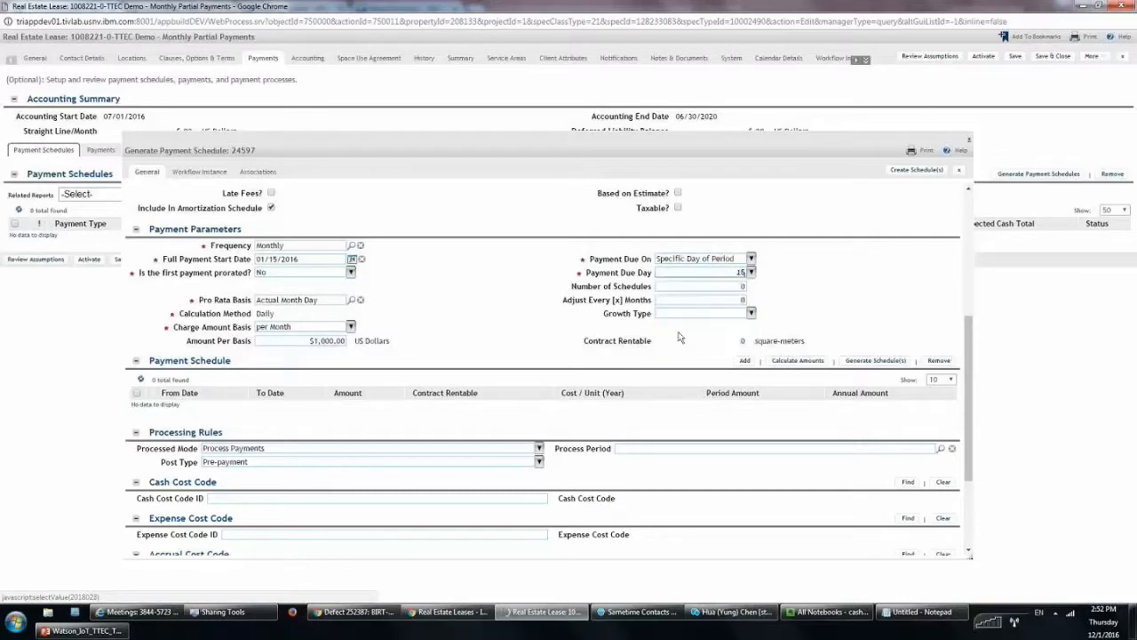
left_click(751, 272)
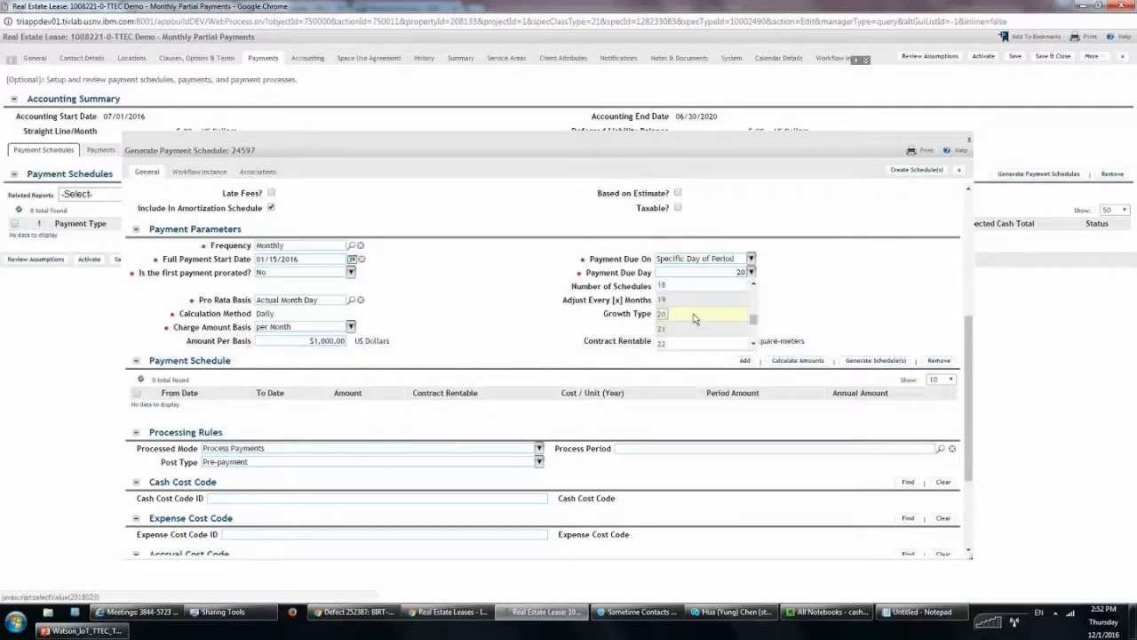
scroll(693, 302, "up", 1)
left_click(693, 299)
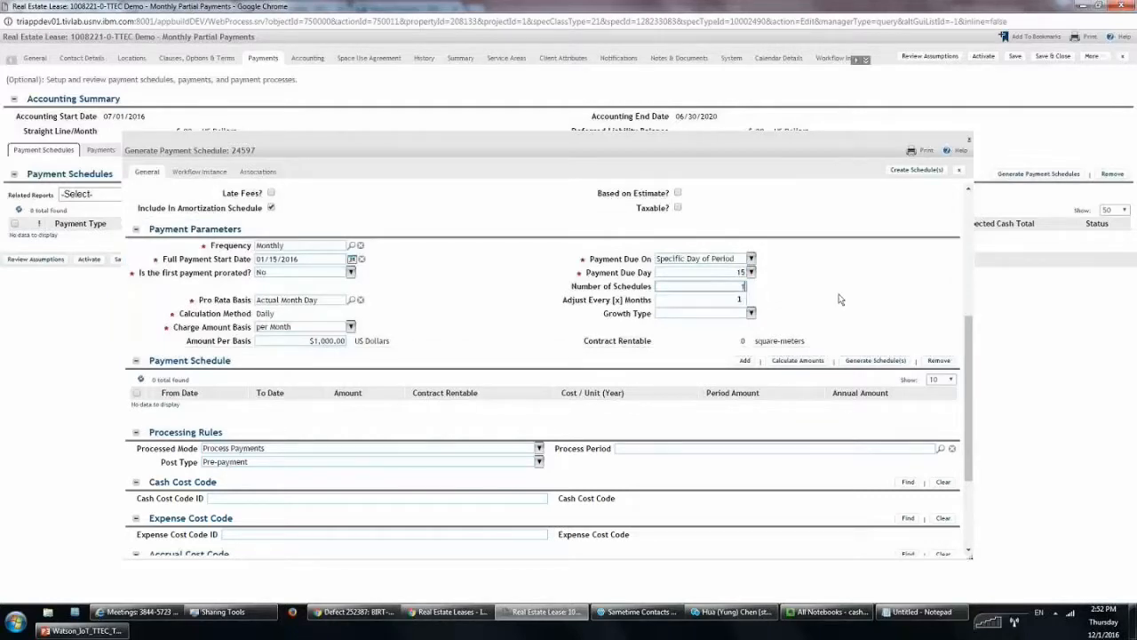
Set adjustments every 24 months and generate the schedule row
key("Tab")
type("2")
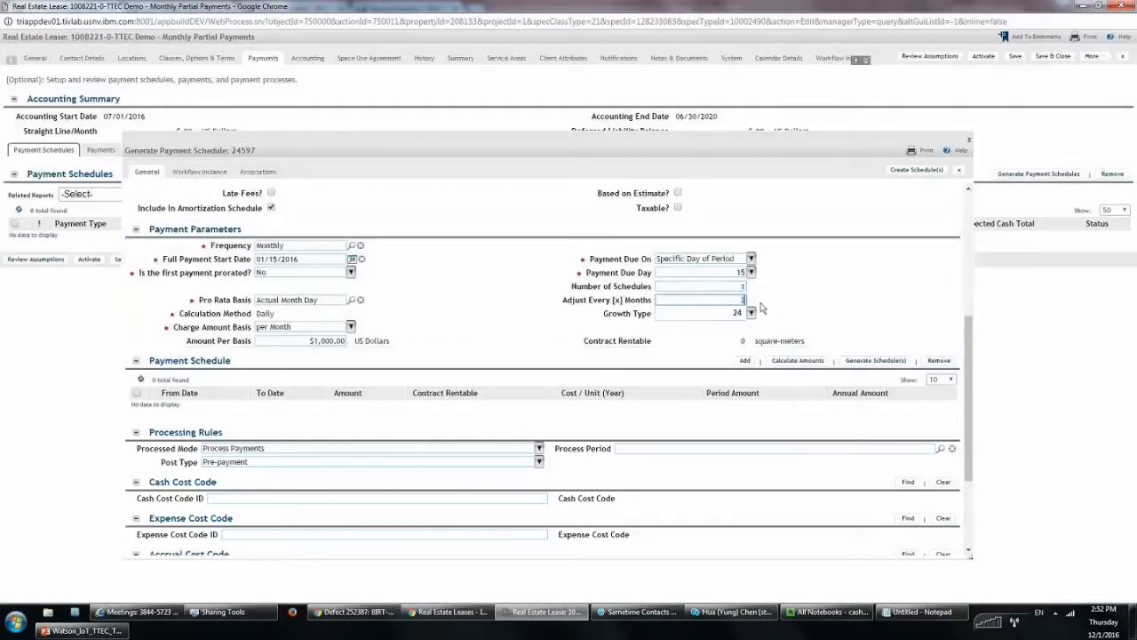
type("4")
left_click(876, 360)
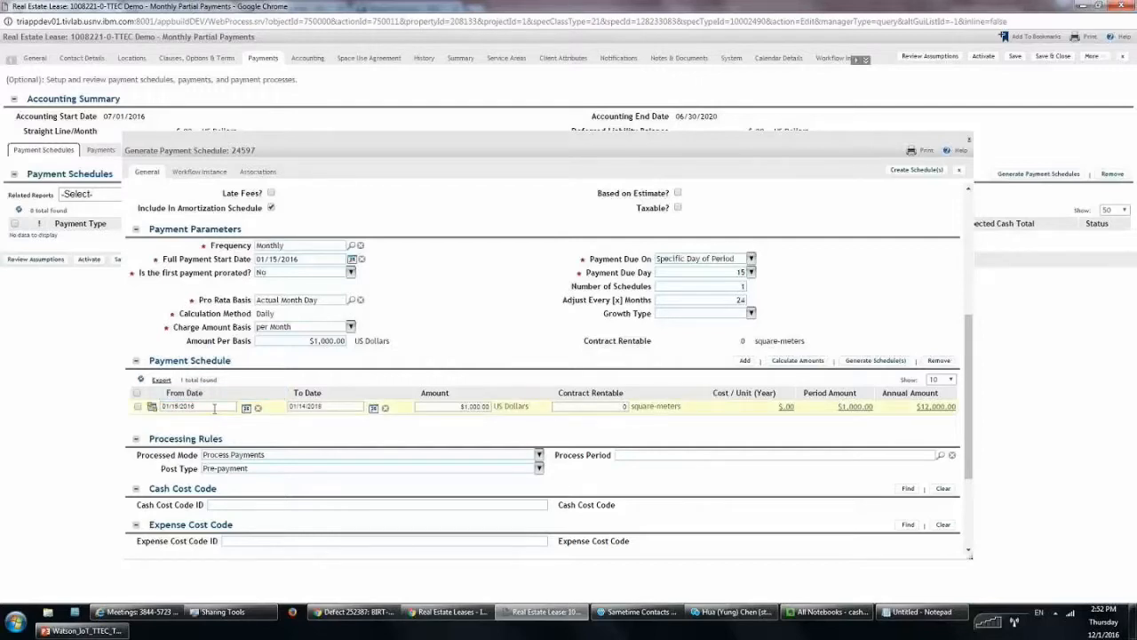
Check the row's 01/15/2016 to 01/14/2018 dates and create the Rent schedule
left_click(217, 406)
left_click_drag(217, 406, 152, 406)
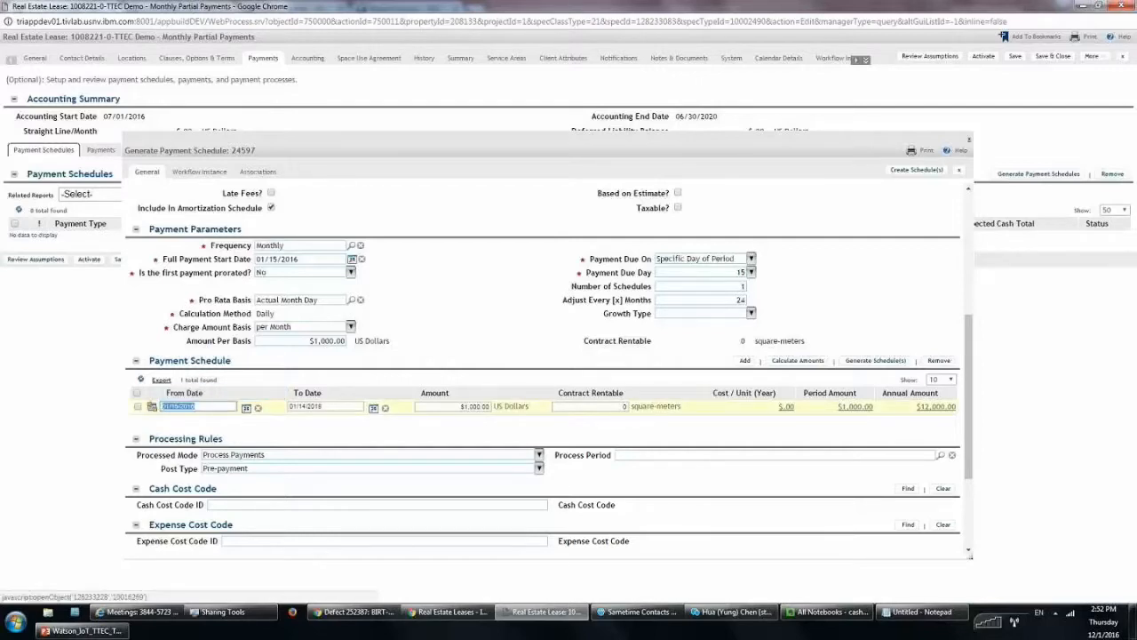
left_click_drag(334, 406, 286, 416)
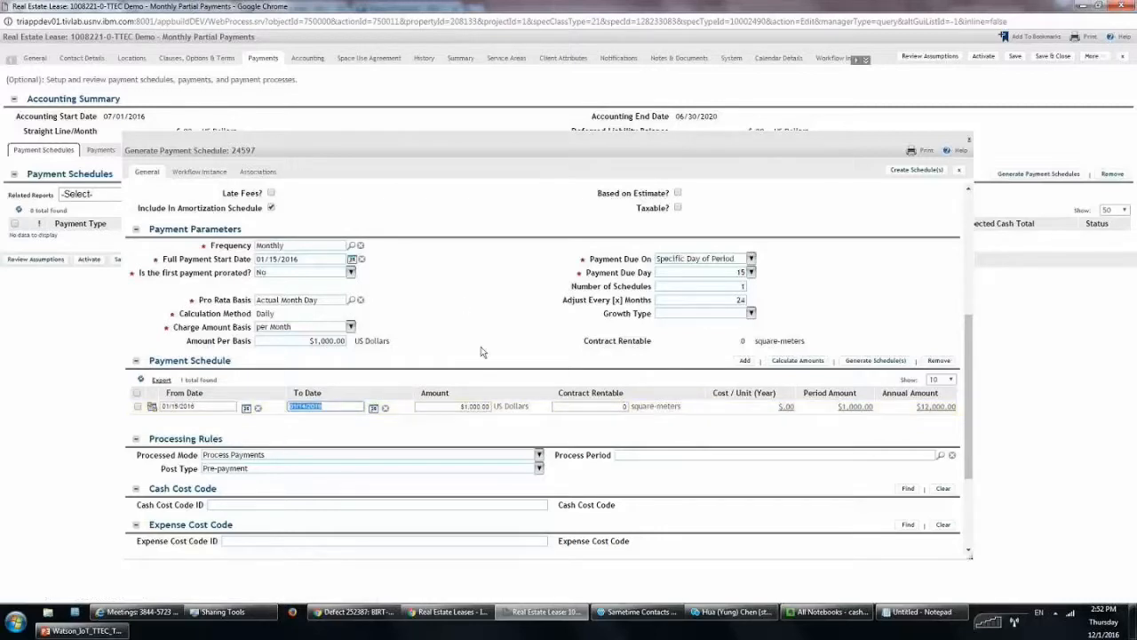
left_click(518, 278)
left_click(921, 170)
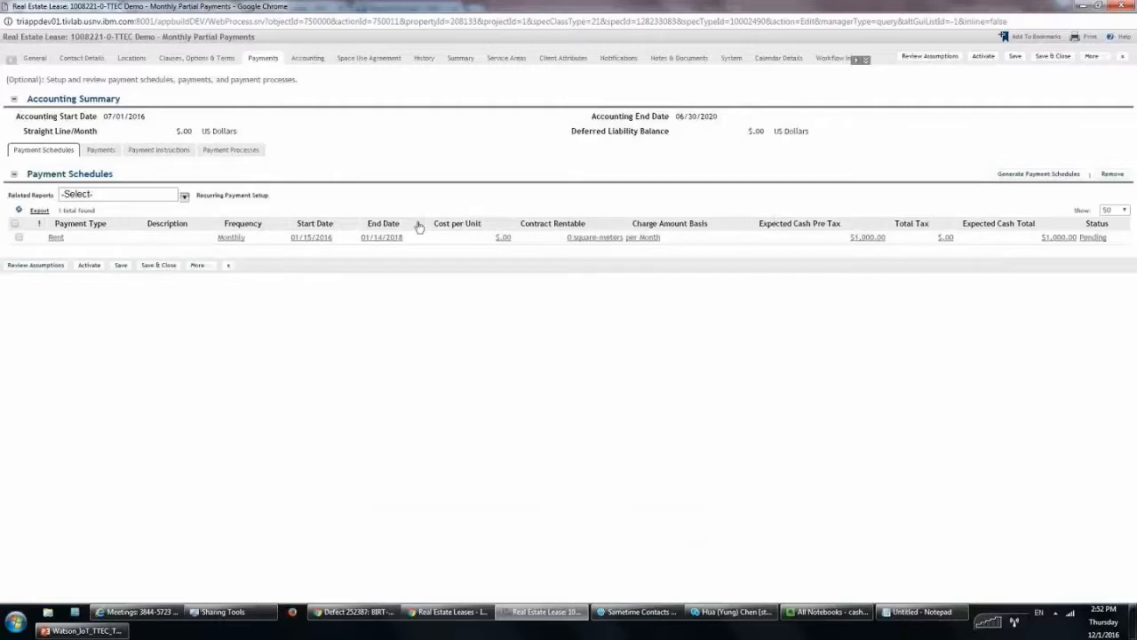
left_click(233, 238)
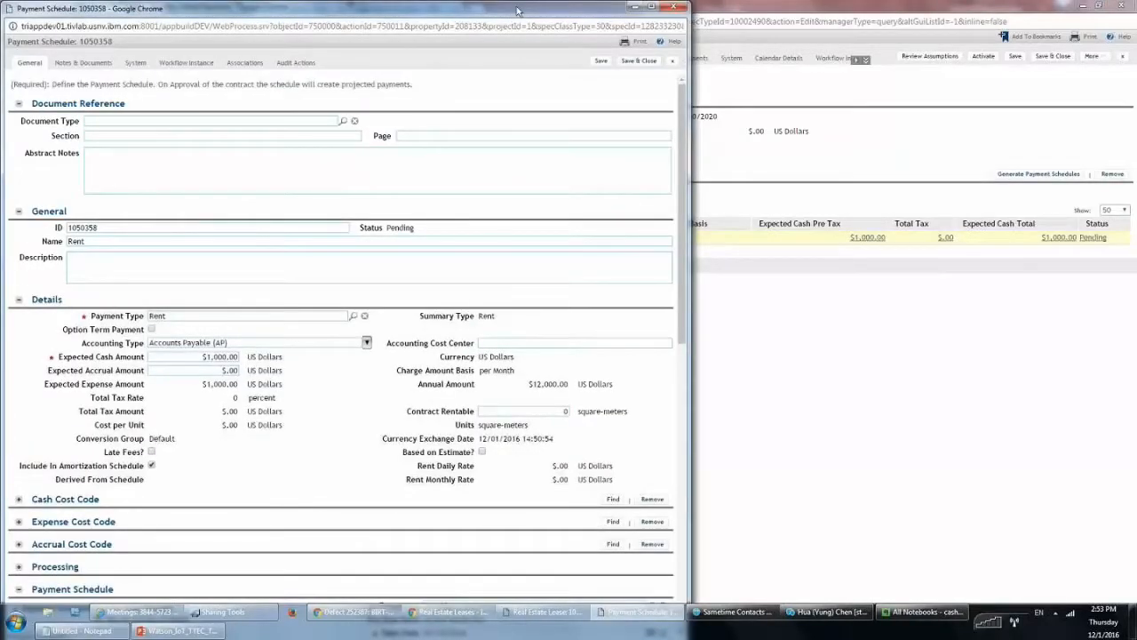
left_click_drag(517, 10, 649, 27)
scroll(472, 355, "down", 1)
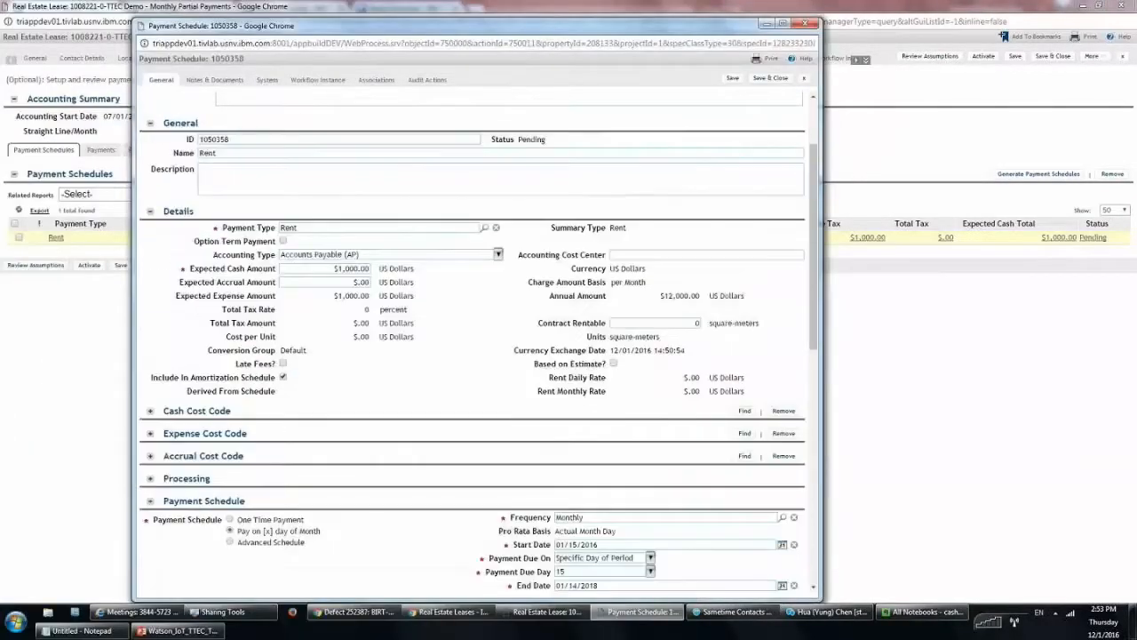
scroll(473, 355, "down", 2)
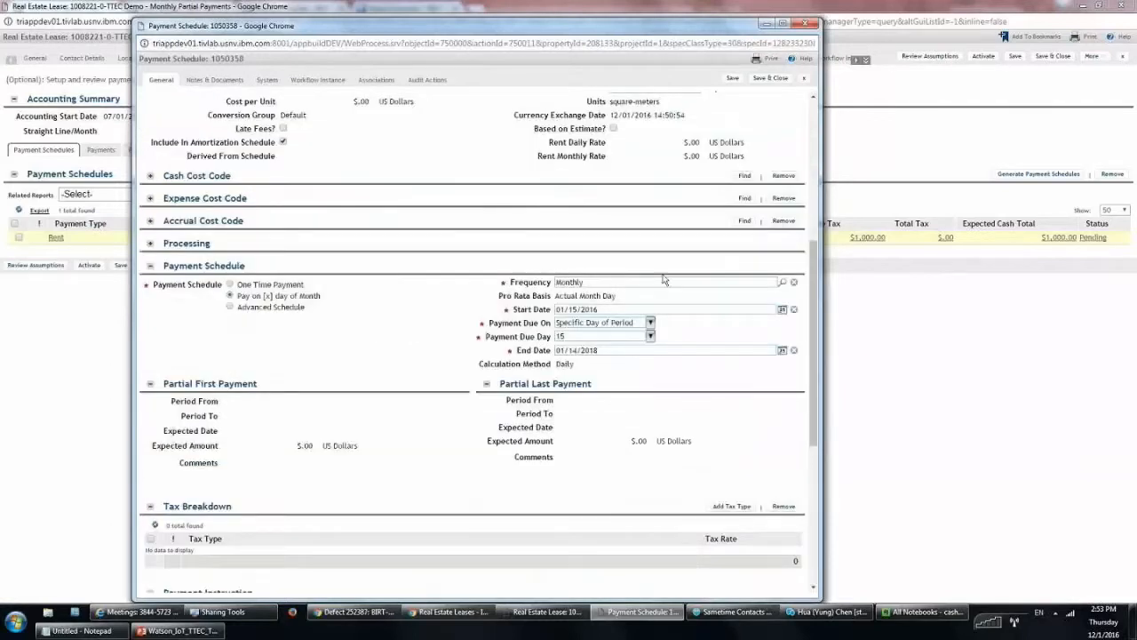
scroll(657, 289, "down", 1)
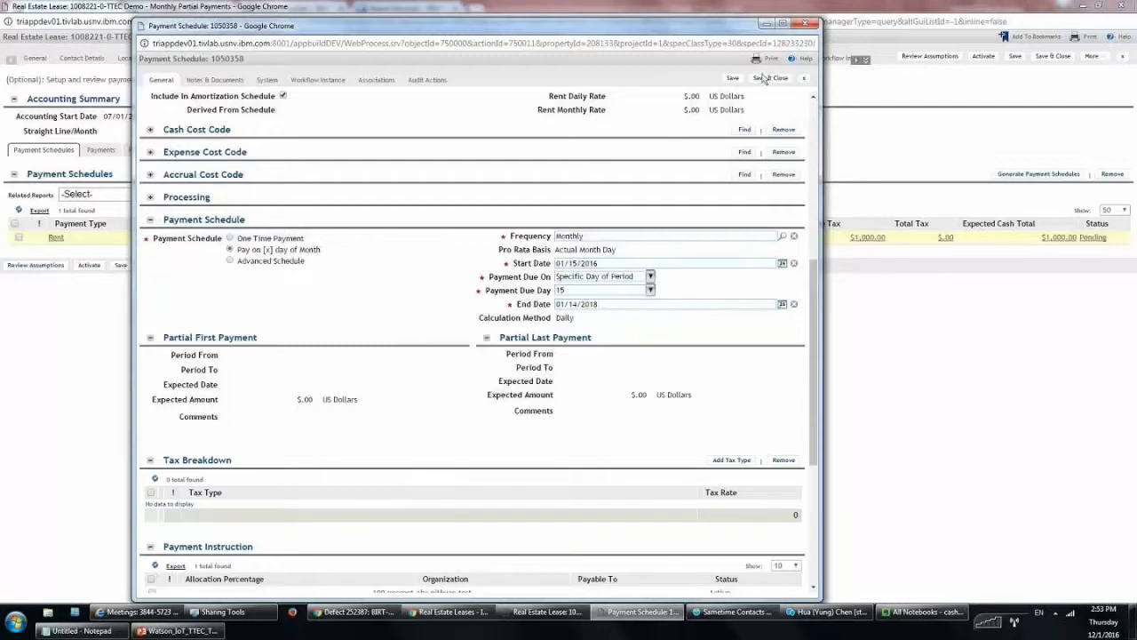
left_click(805, 24)
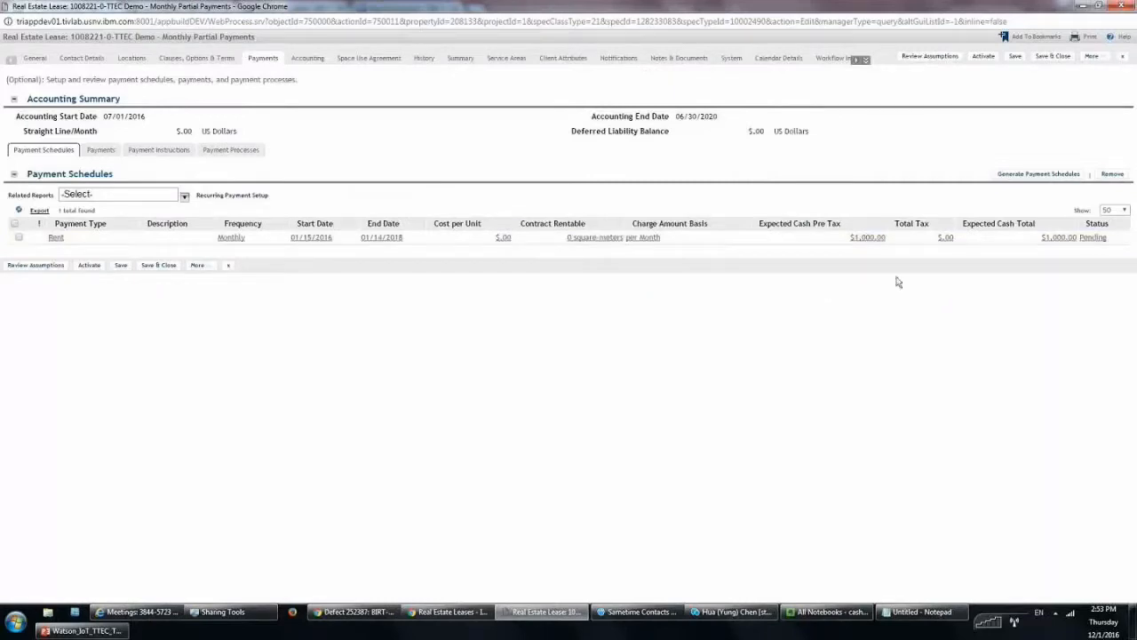
Start another schedule with Monthly frequency and full payment start date 01/15/2016
left_click(1028, 176)
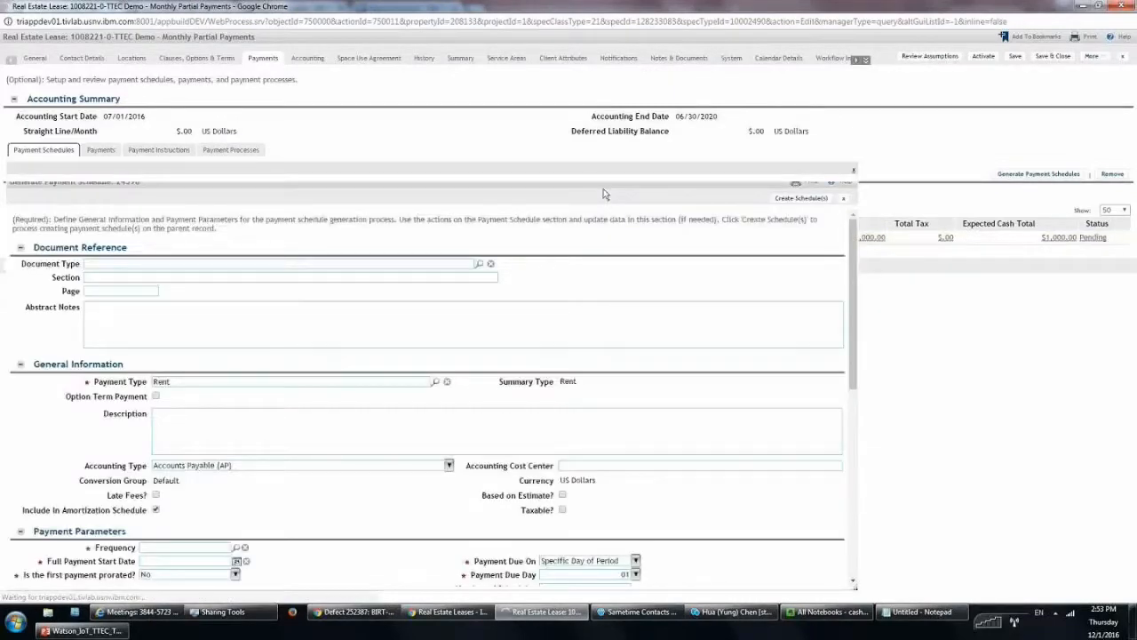
scroll(968, 197, "down", 3)
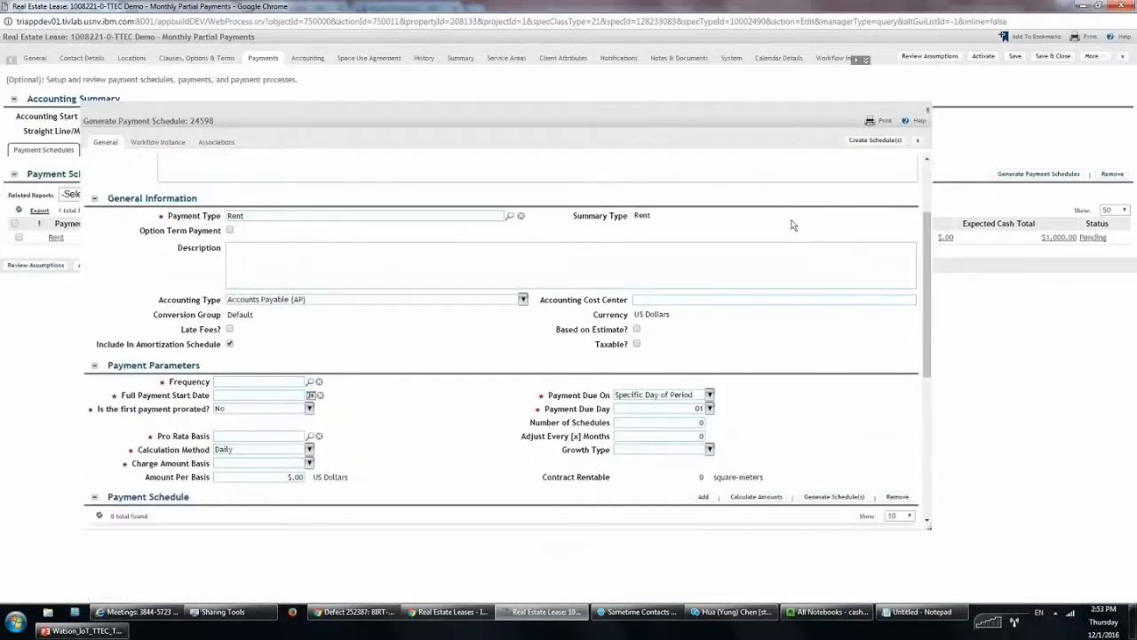
scroll(791, 227, "down", 3)
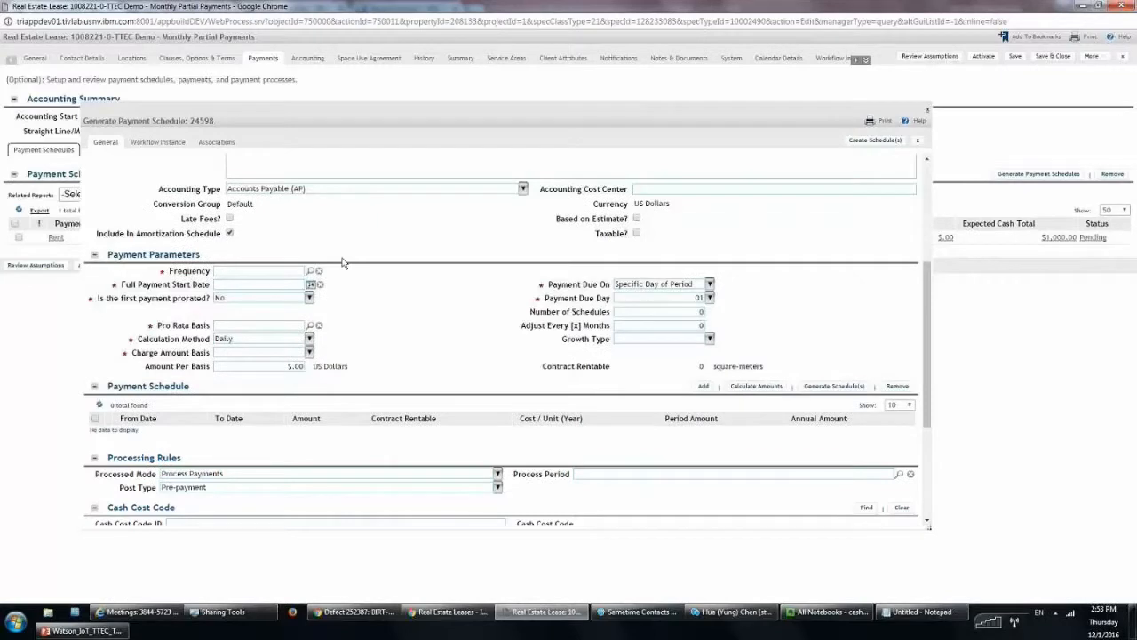
left_click(262, 270)
type("month")
left_click(265, 288)
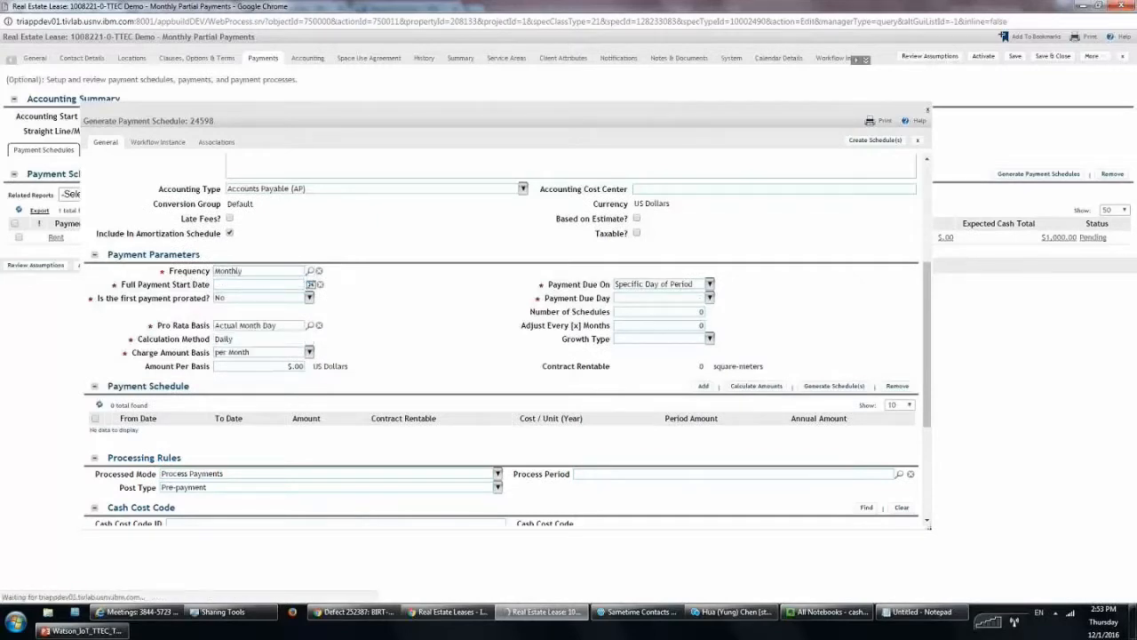
left_click(296, 296)
left_click(289, 285)
type("1/1")
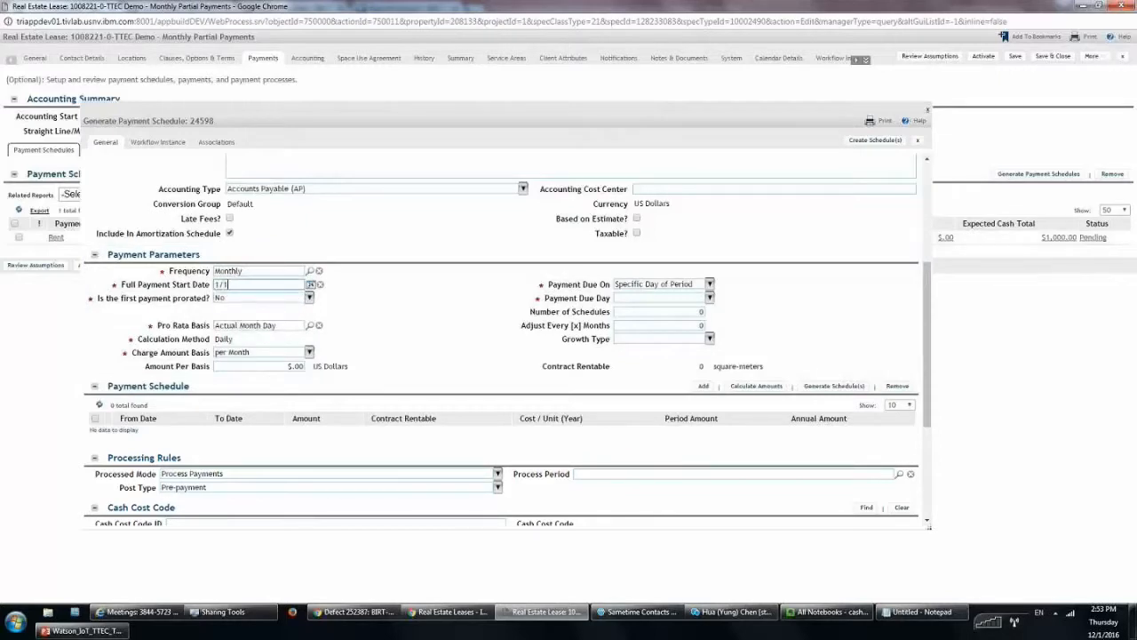
type("/2016")
left_click(226, 284)
type("5")
key("Tab")
left_click(312, 302)
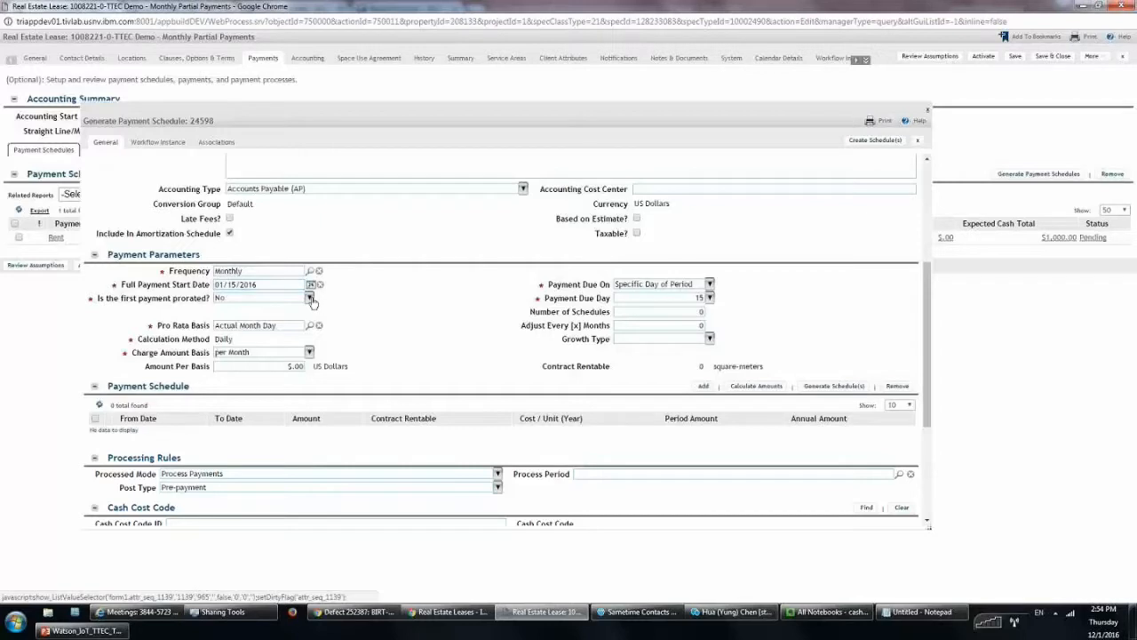
Mark the first payment as prorated from 1/10/2016
left_click(317, 324)
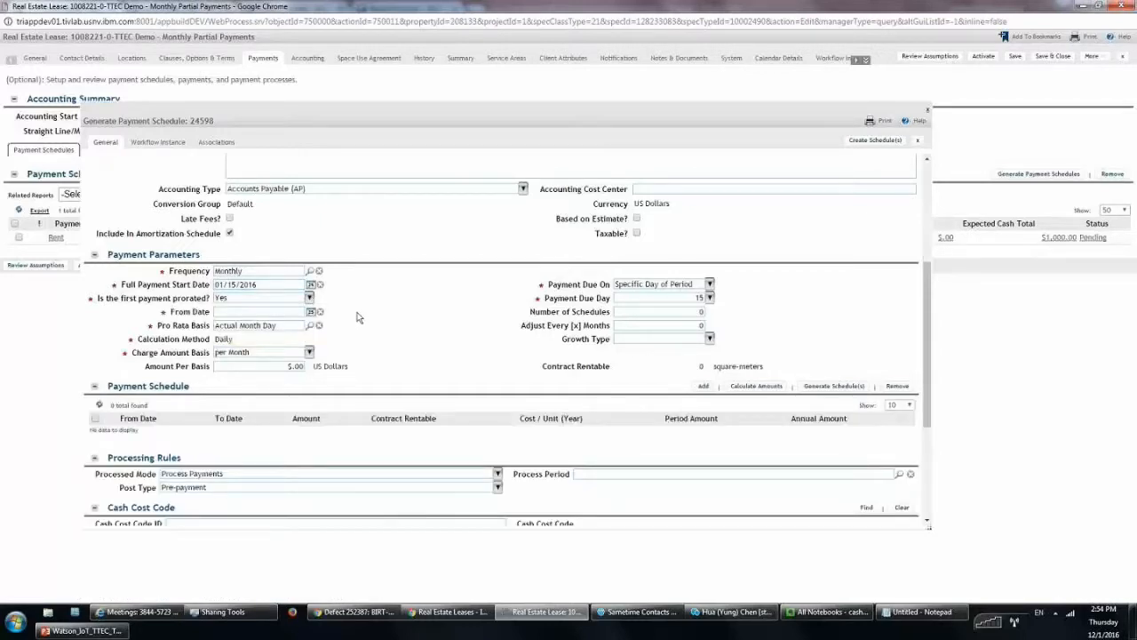
left_click(271, 311)
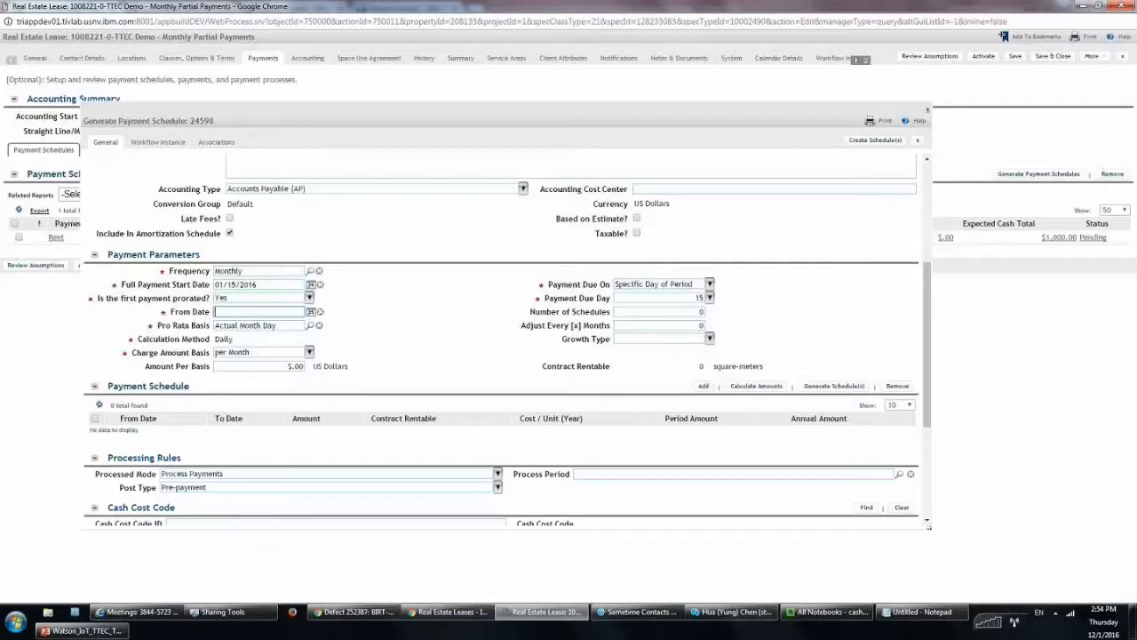
type("1/10/2016")
Set amount per basis to 1,000, one schedule, and adjustments every 24 months
left_click(281, 368)
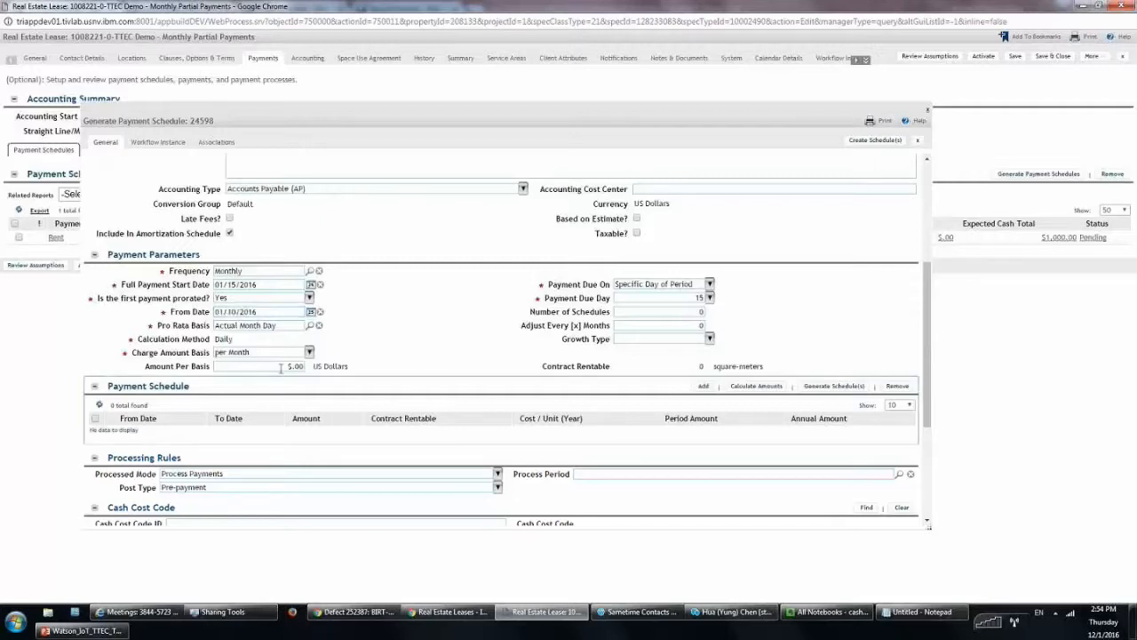
type("1,0")
type("000")
left_click(432, 340)
left_click(691, 313)
type("1")
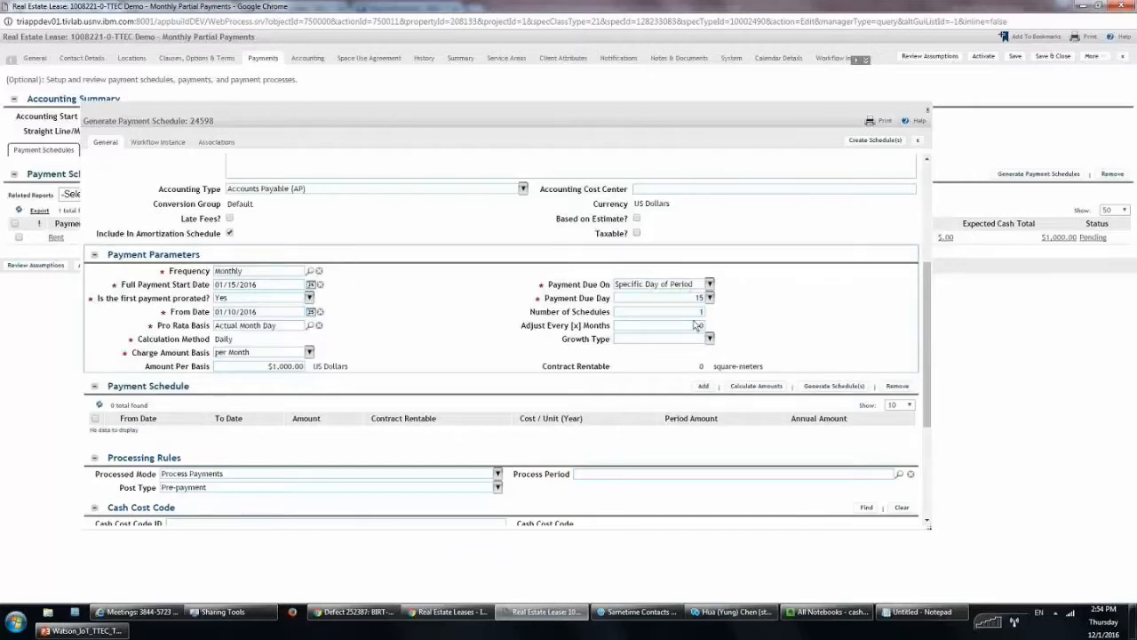
left_click_drag(692, 325, 725, 330)
type("1")
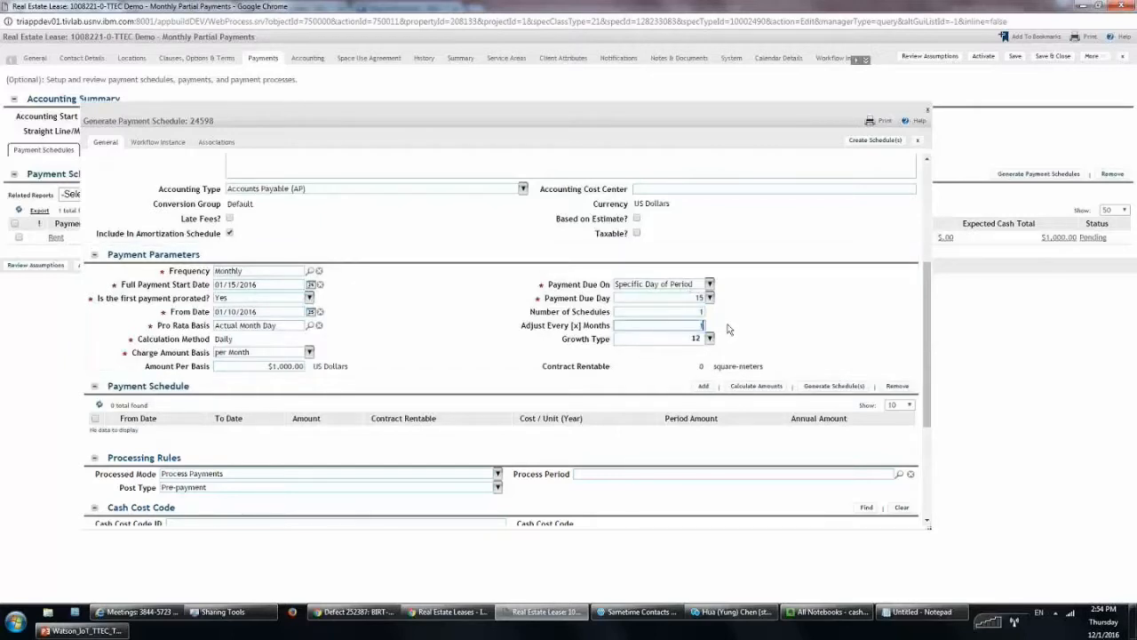
key("BackSpace")
type("24")
left_click(762, 336)
Generate the prorated row, verify its 01/10/2016 start and end dates, and create the schedule
left_click(833, 385)
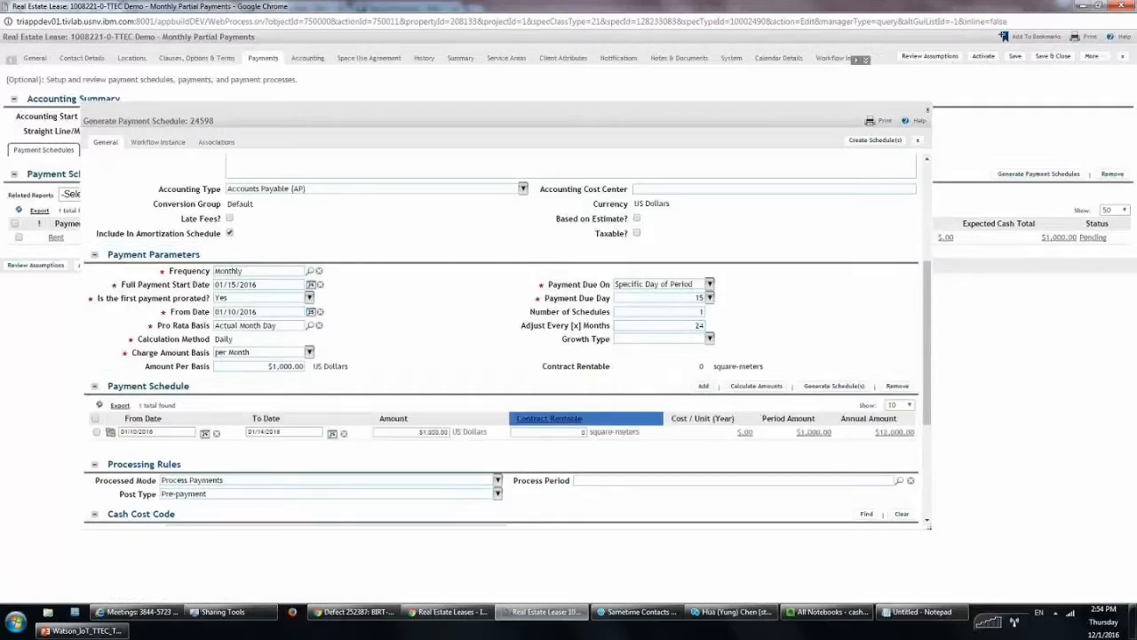
left_click_drag(158, 431, 86, 425)
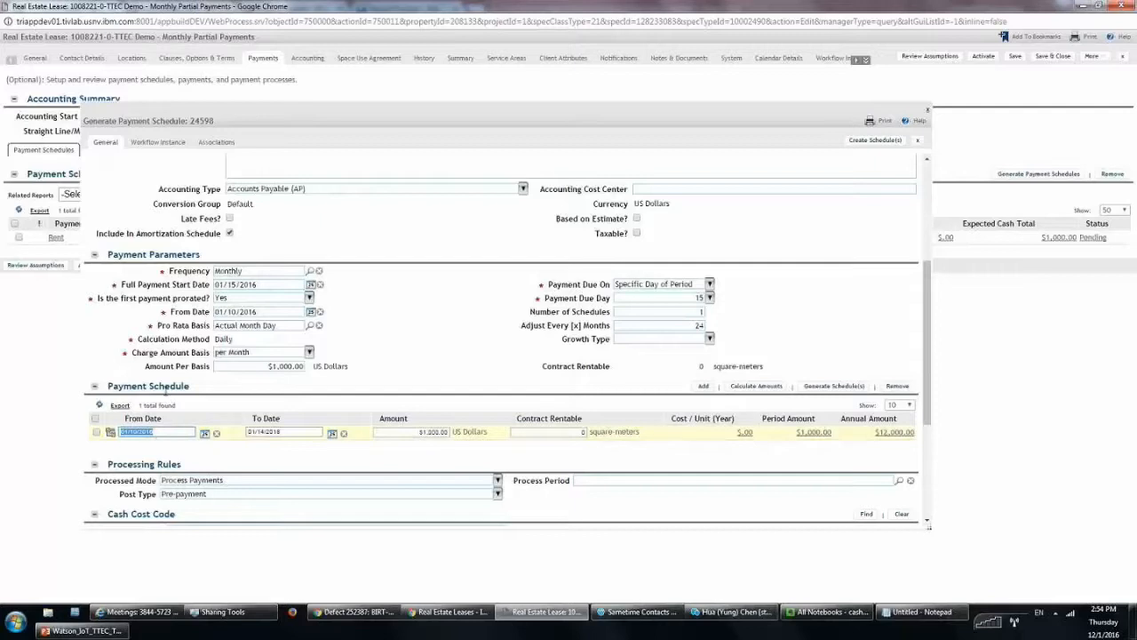
left_click(155, 459)
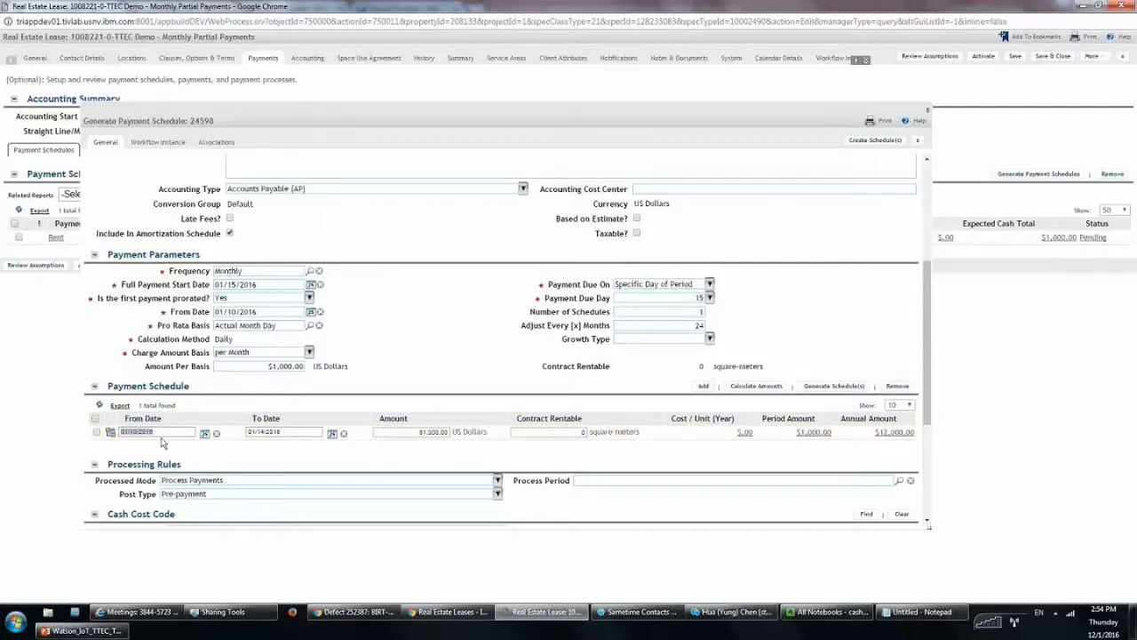
left_click(301, 434)
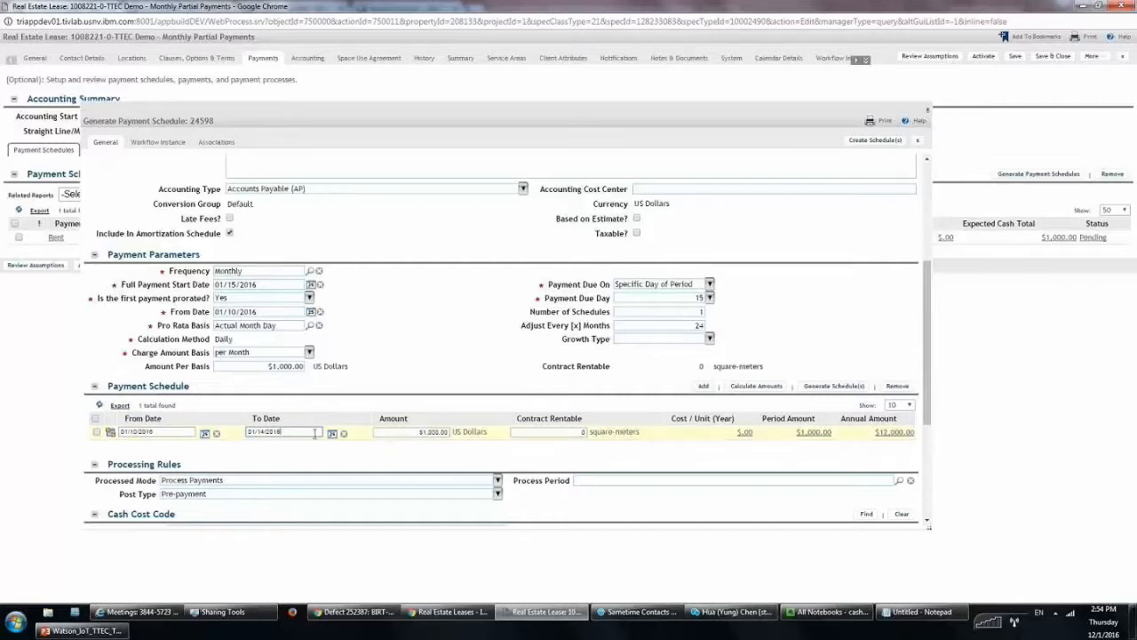
left_click(893, 143)
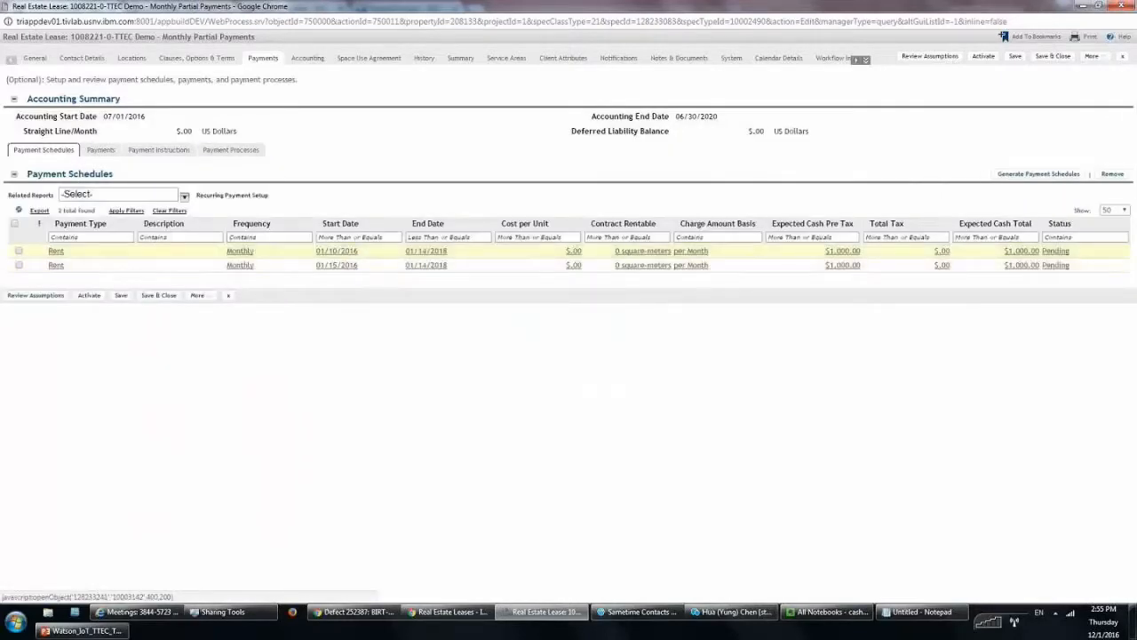
Open the prorated Rent schedule, review its $161.29 partial first payment, then close it
left_click(56, 250)
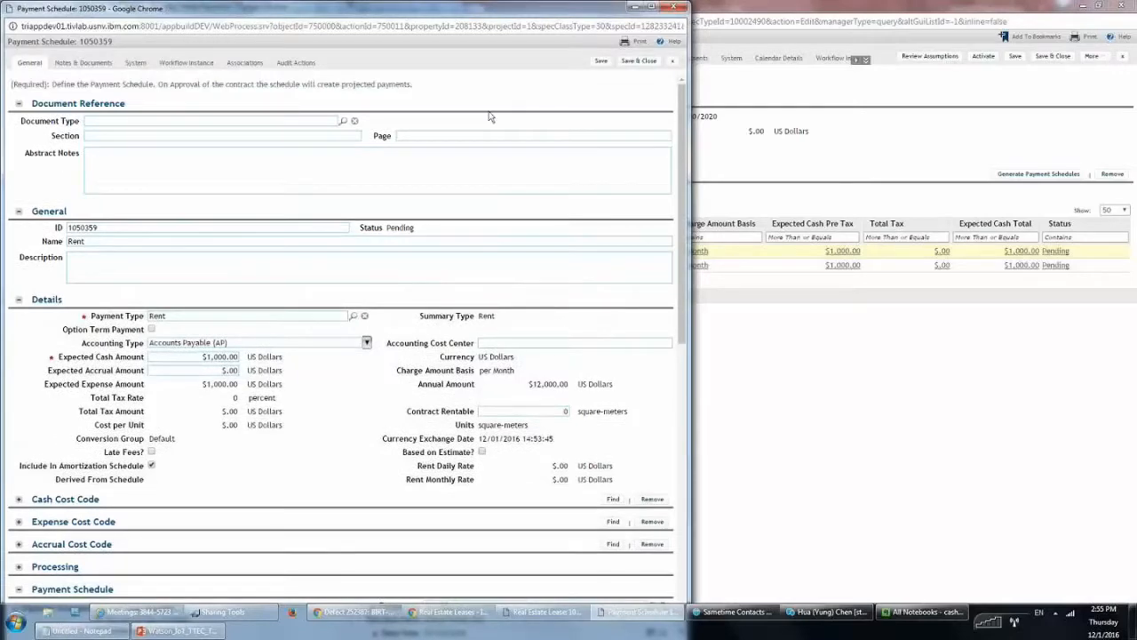
left_click_drag(488, 13, 634, 36)
scroll(594, 263, "down", 2)
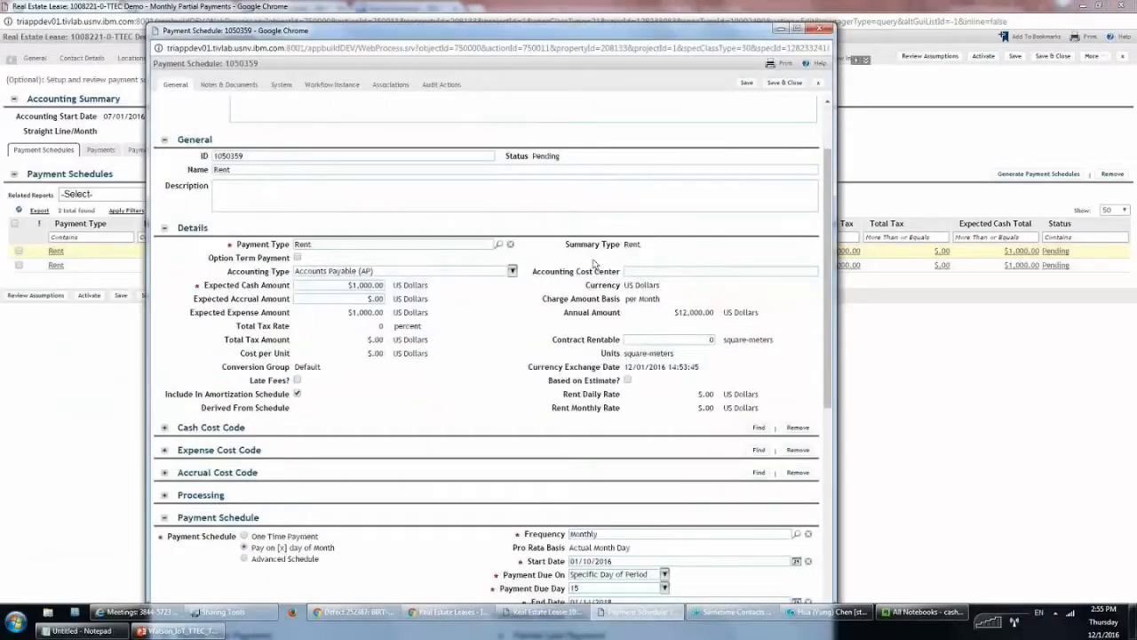
scroll(593, 263, "down", 3)
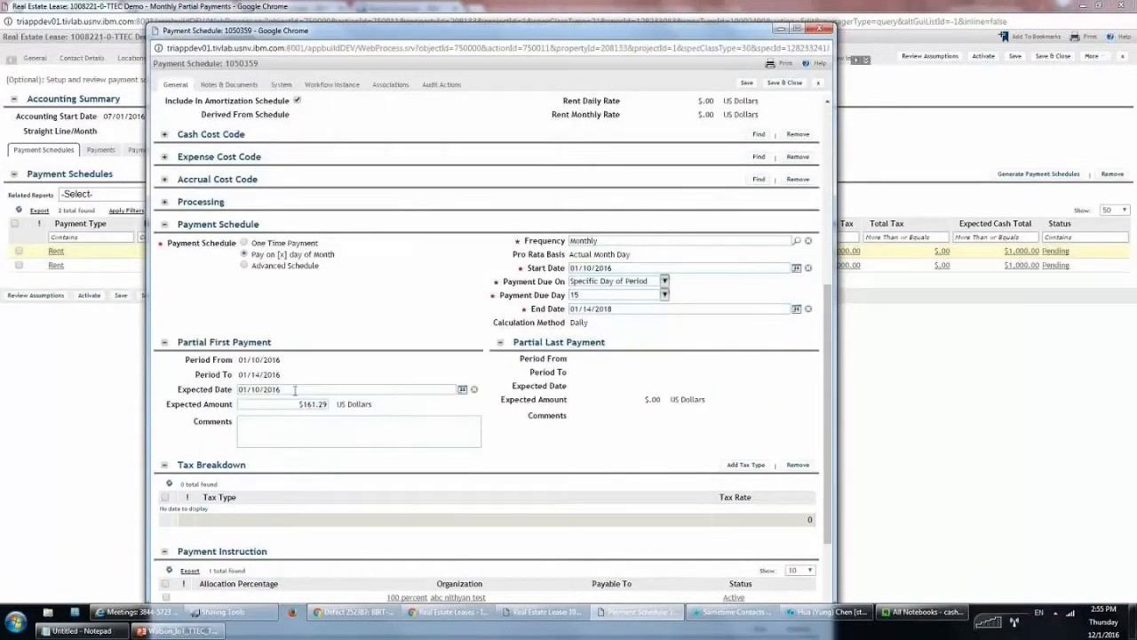
left_click_drag(285, 363, 237, 376)
left_click(300, 406)
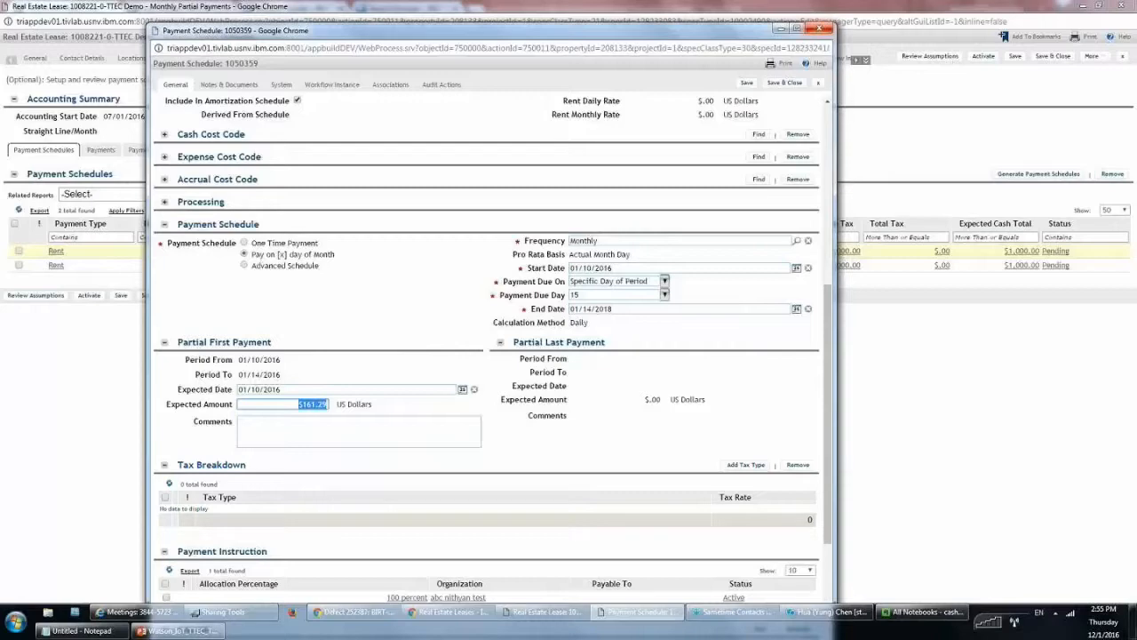
left_click(818, 29)
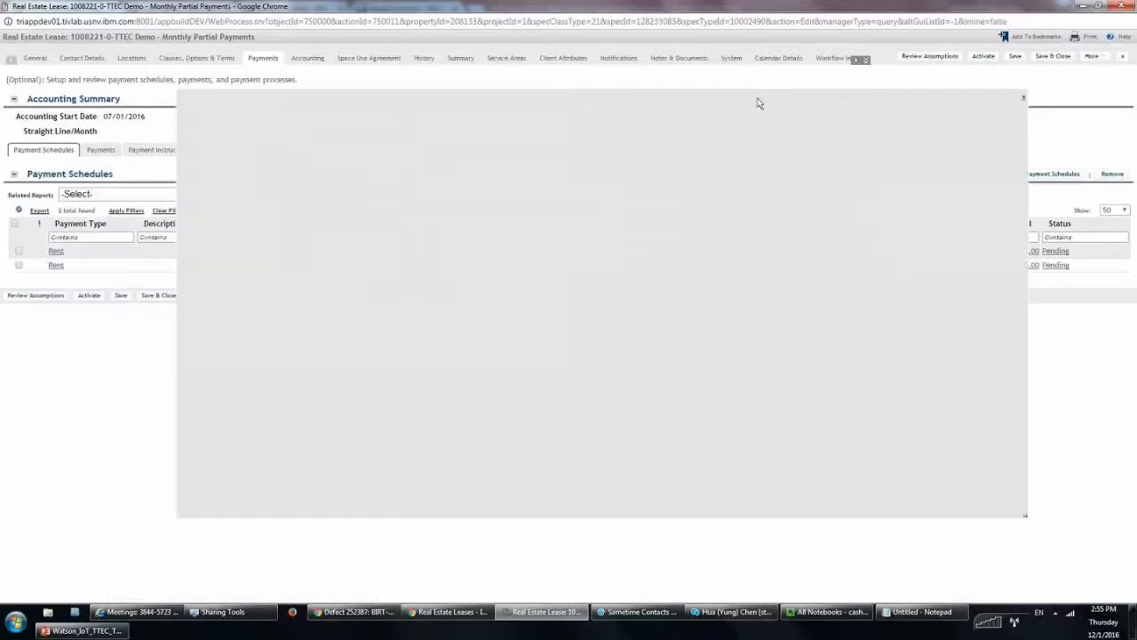
Set the new schedule to Monthly frequency with full payment start date 01/15/2016
scroll(719, 191, "down", 2)
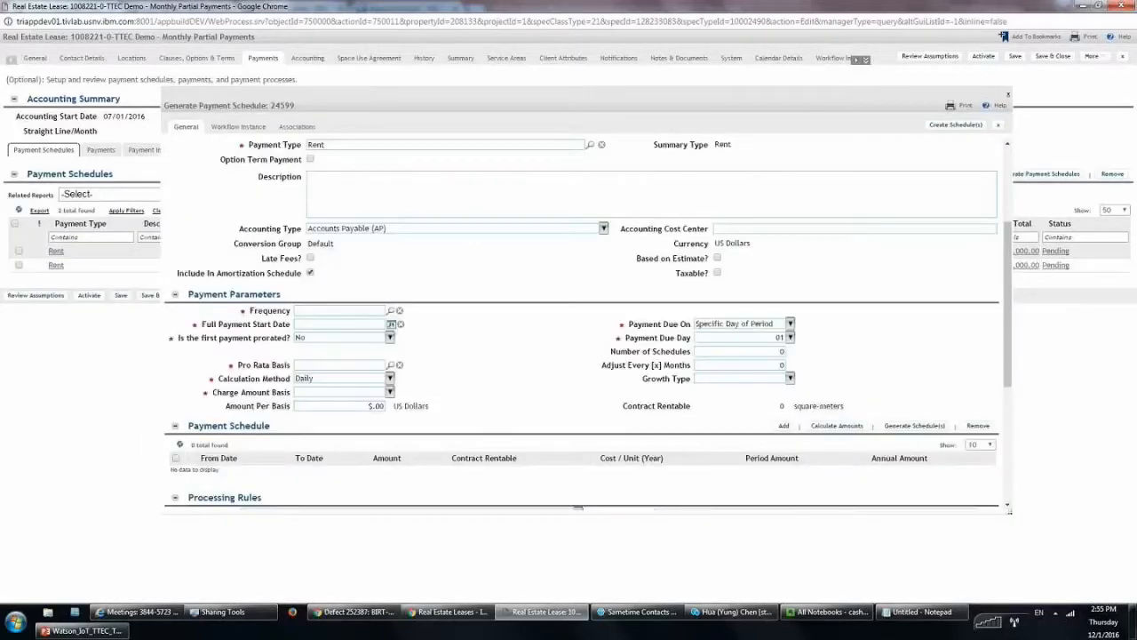
scroll(366, 259, "down", 1)
left_click(365, 256)
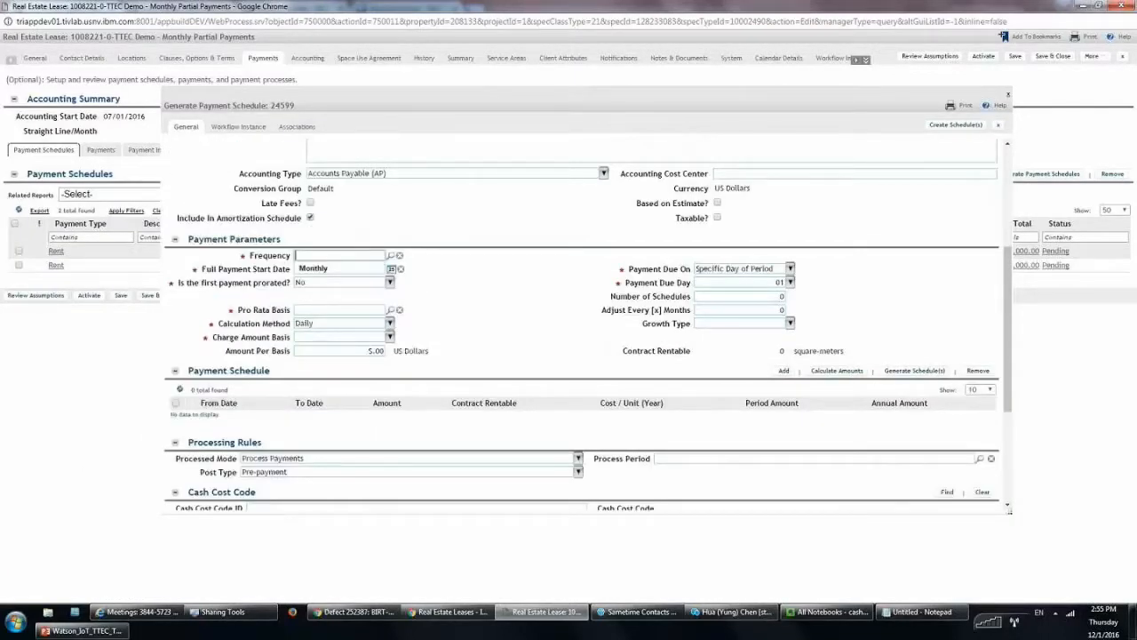
type("mont")
key("Tab")
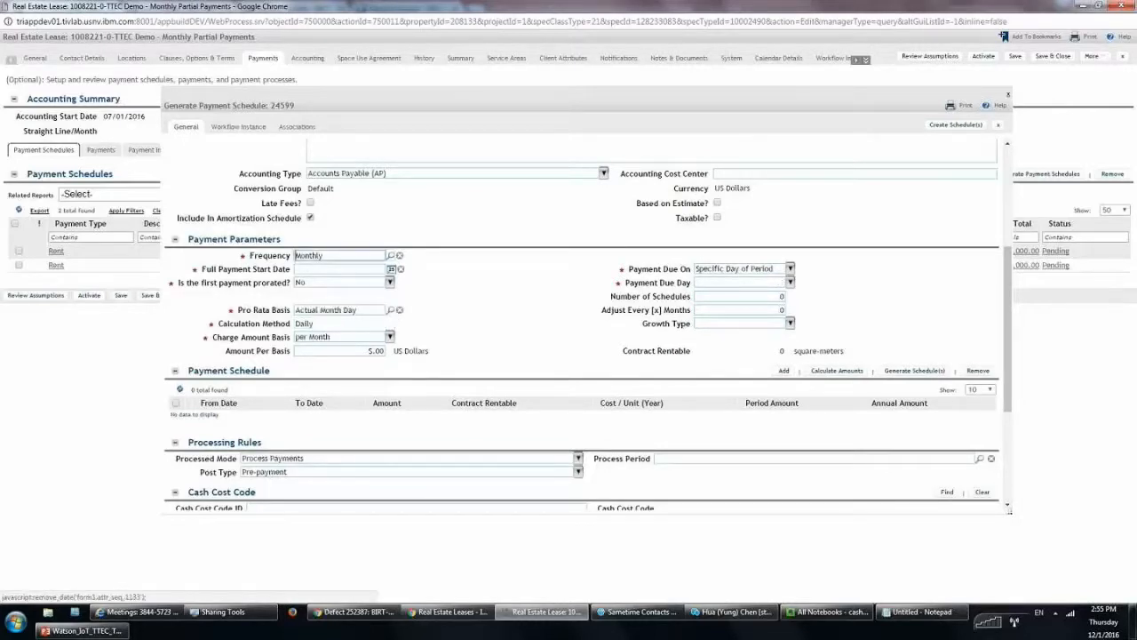
left_click(355, 269)
type("1/1/")
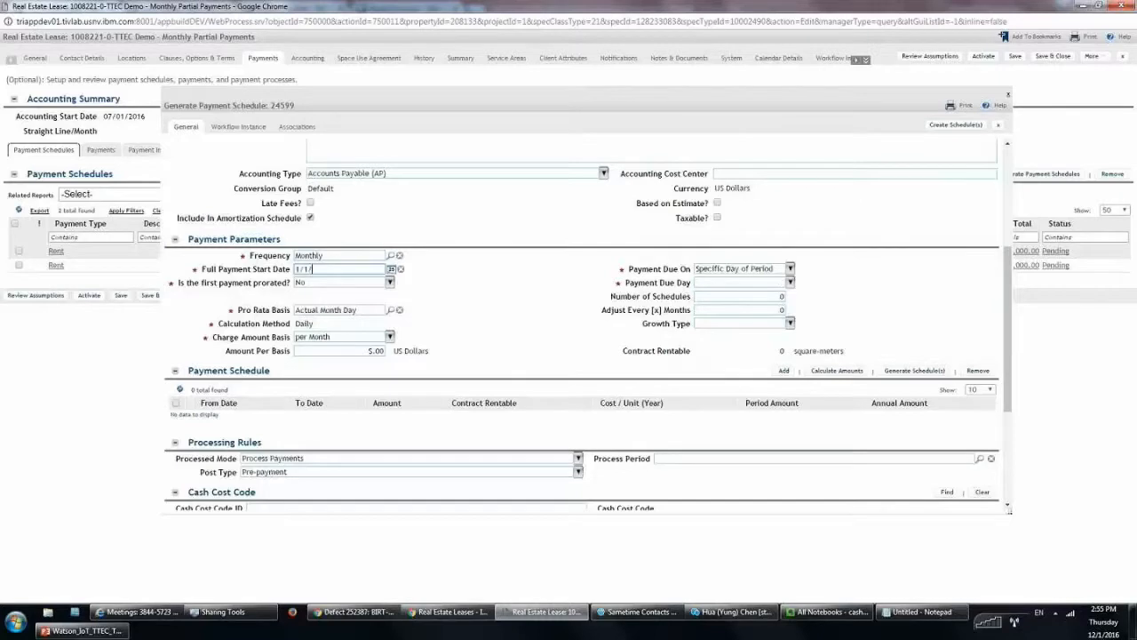
key("BackSpace")
type("5/2016")
left_click(394, 293)
Set amount per basis 1000, one schedule, 24-month adjustments, and generate the row
left_click(355, 351)
key("BackSpace")
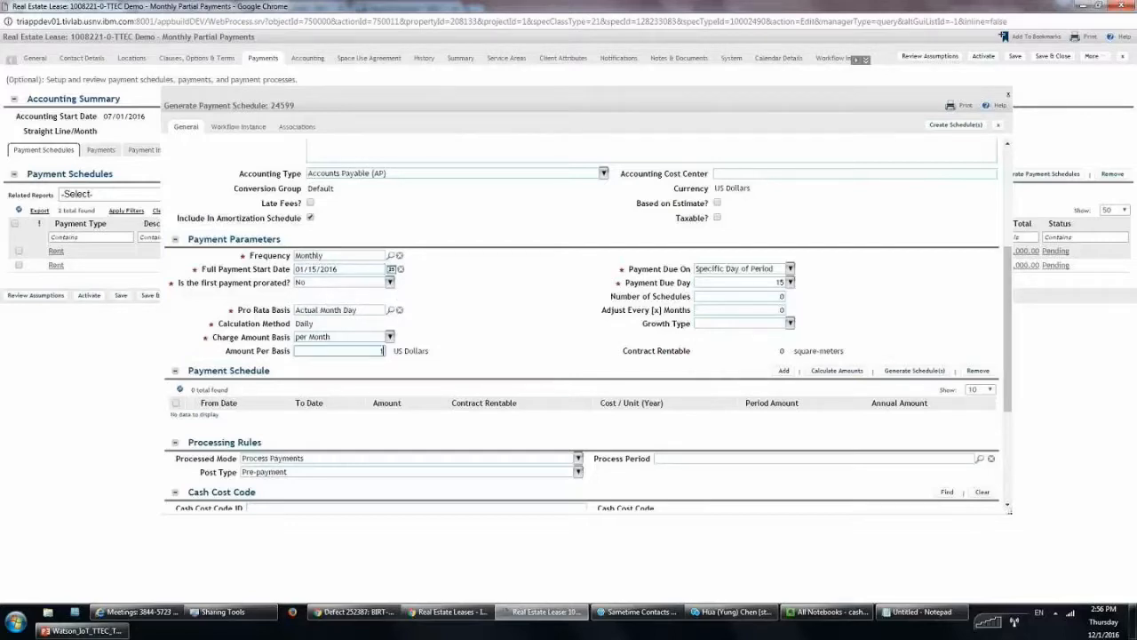
type("1000")
left_click(770, 296)
double_click(780, 296)
type("1")
key("Tab")
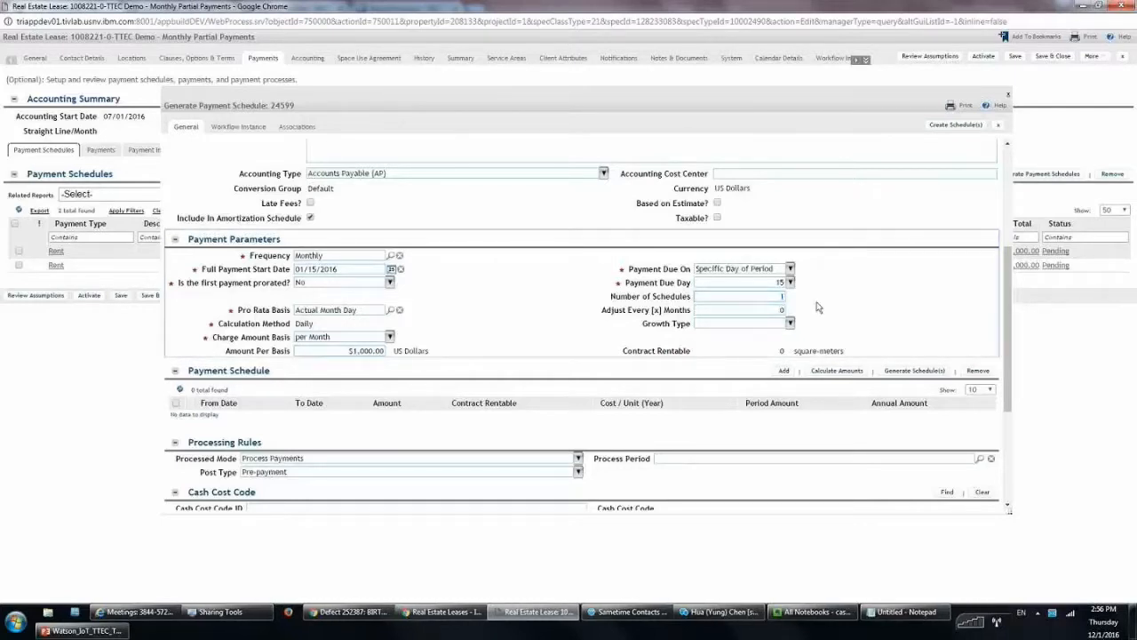
type("24")
left_click(860, 318)
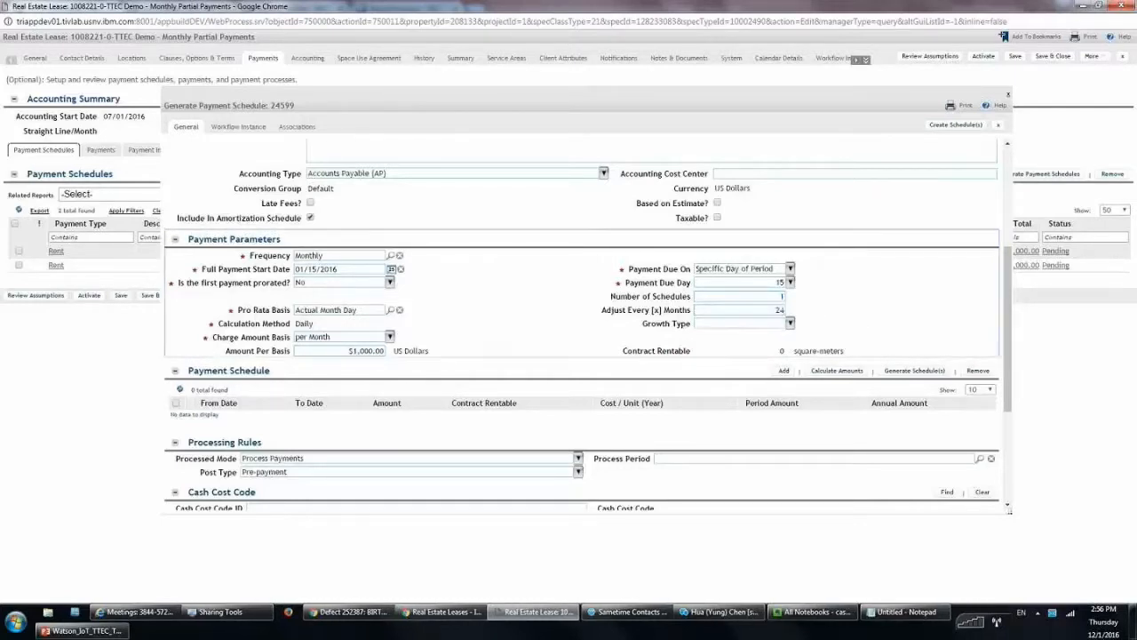
left_click(914, 371)
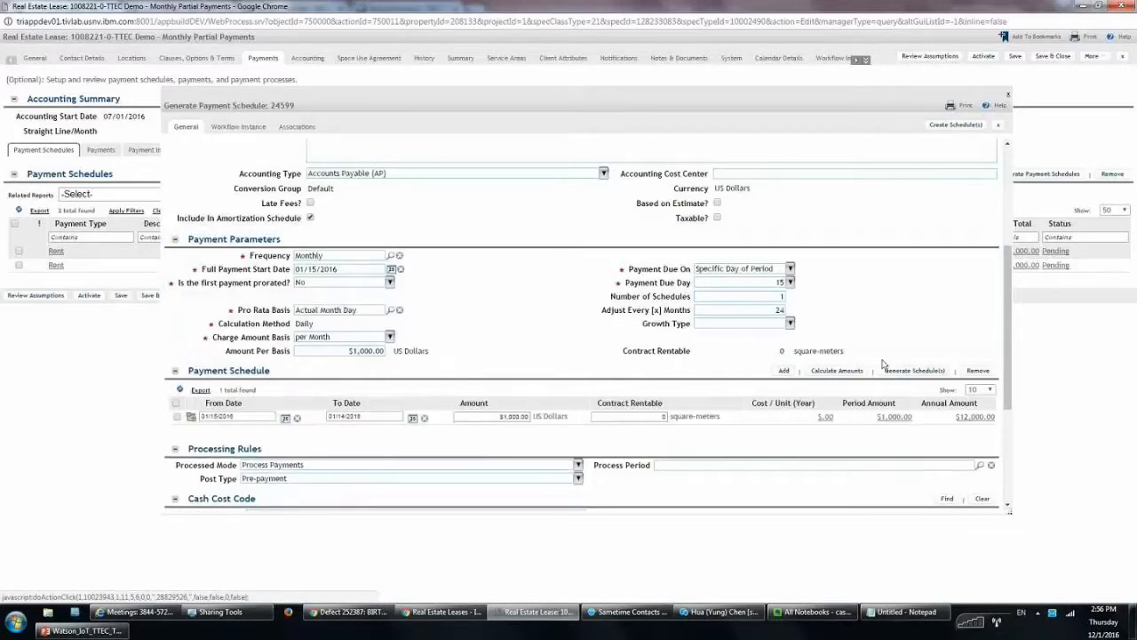
Change the generated row's end date to 01/31/2018, create the schedule, and close the form
scroll(240, 359, "down", 1)
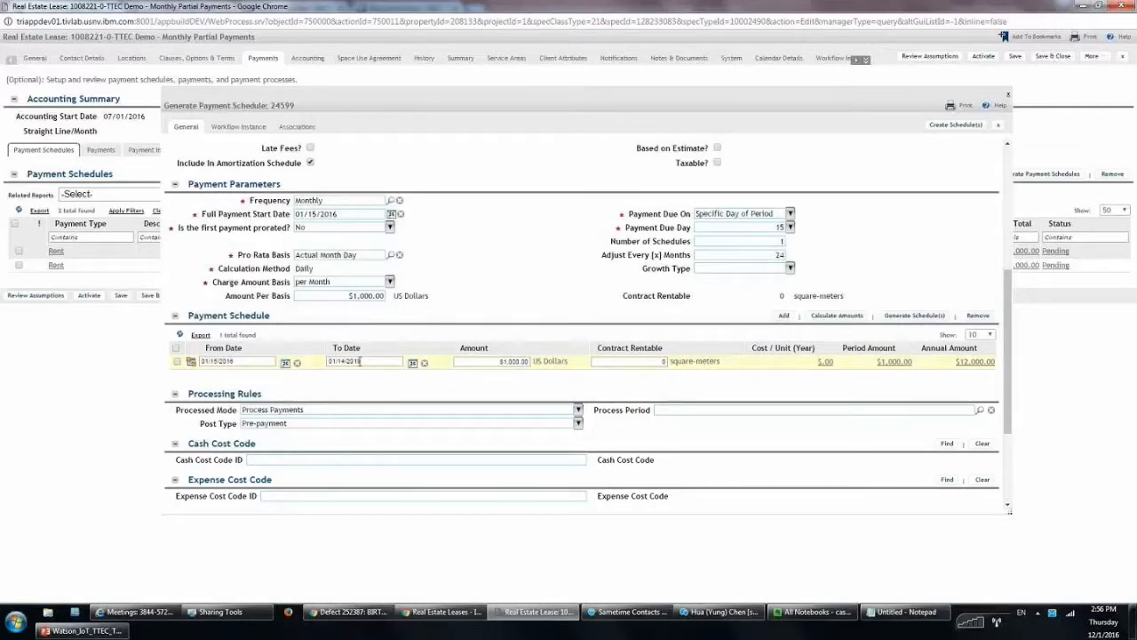
left_click_drag(360, 361, 329, 395)
left_click(345, 361)
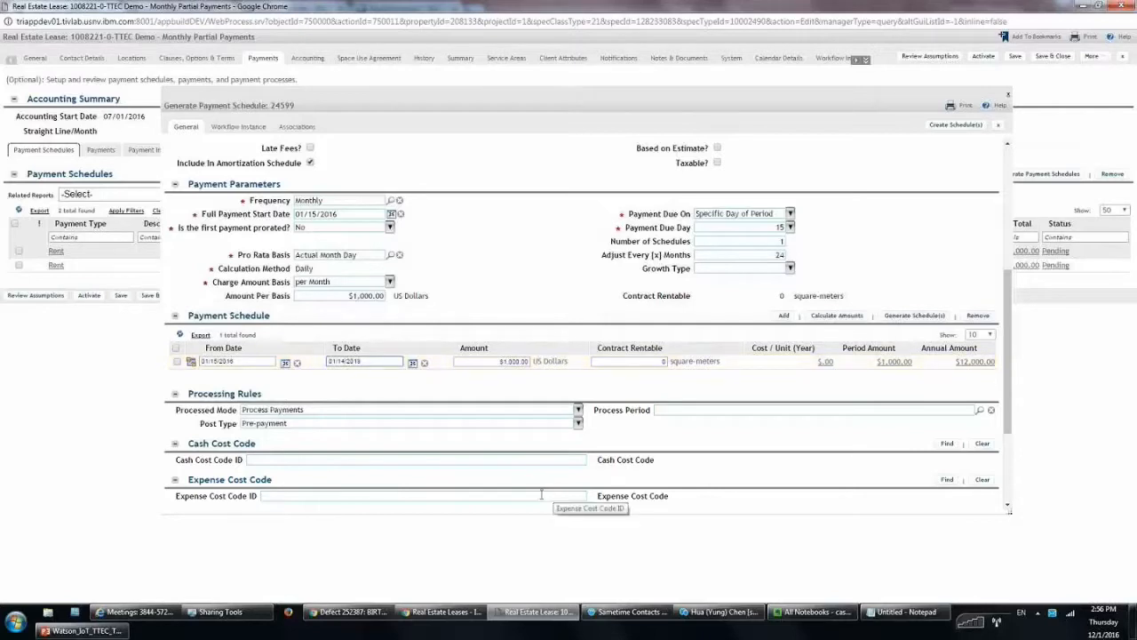
key("BackSpace")
key("BackSpace")
key("BackSpace")
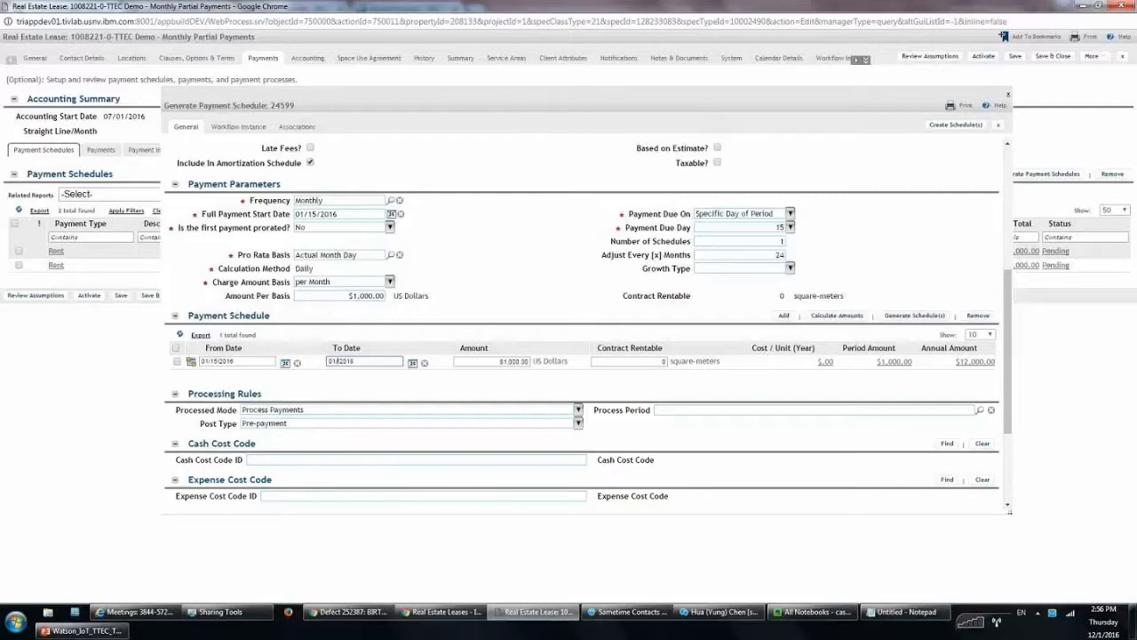
left_click(541, 494)
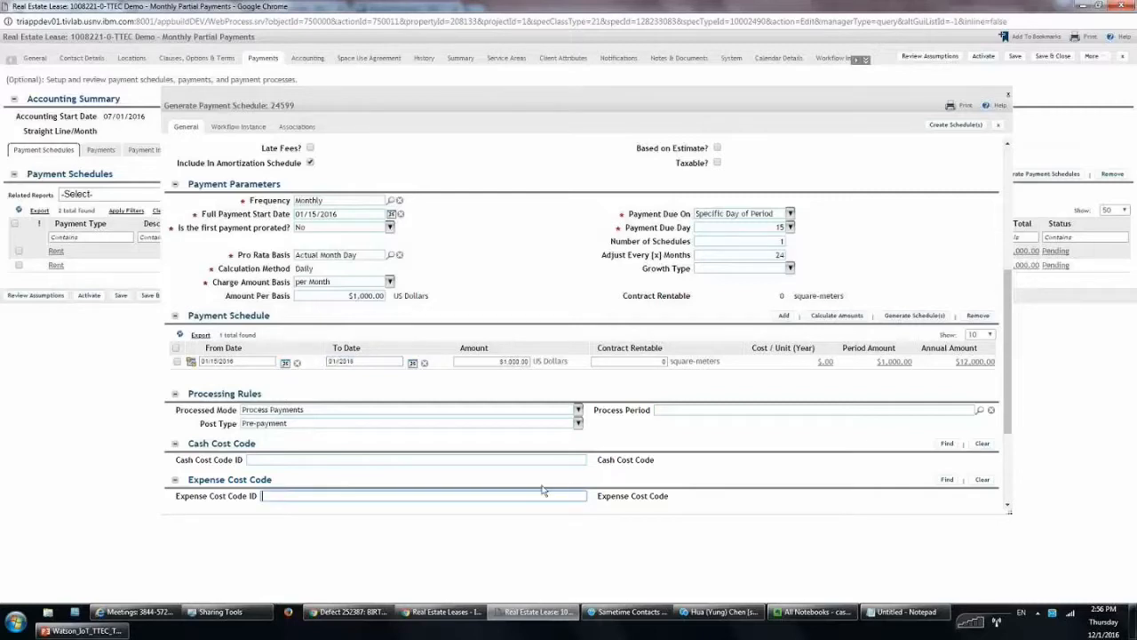
type("31")
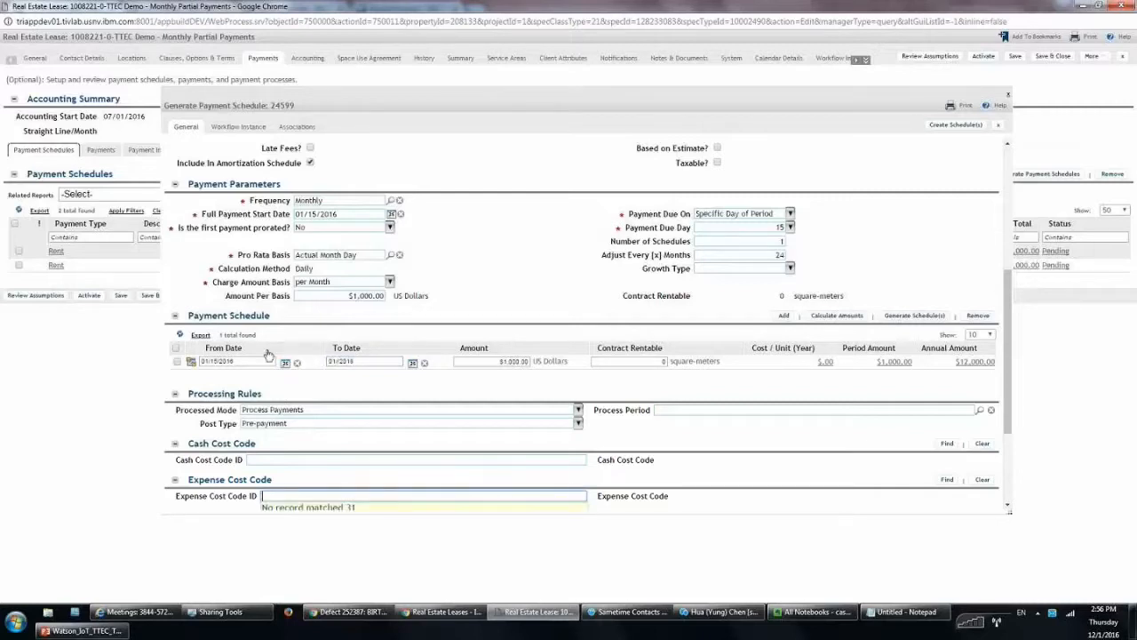
left_click(340, 360)
left_click(339, 360)
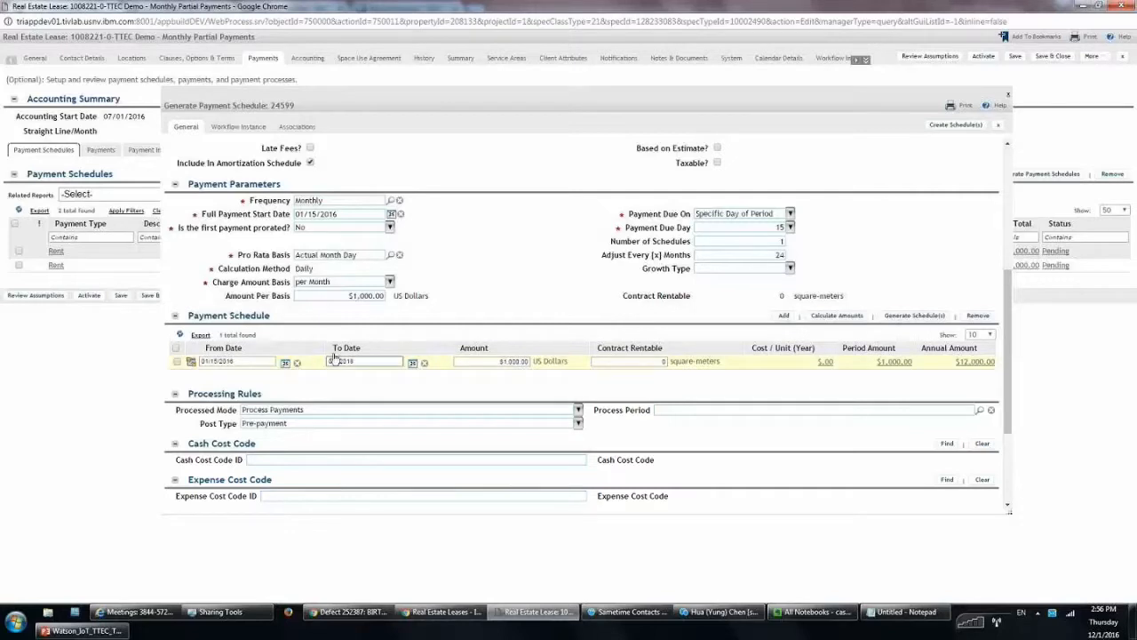
type("31")
left_click(484, 399)
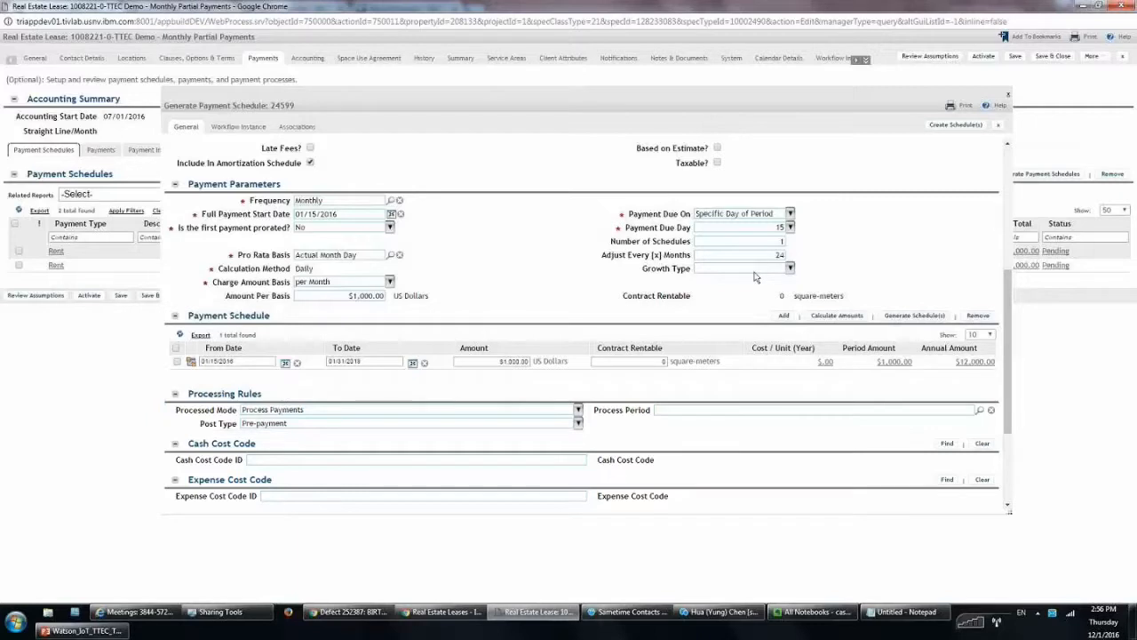
left_click(719, 266)
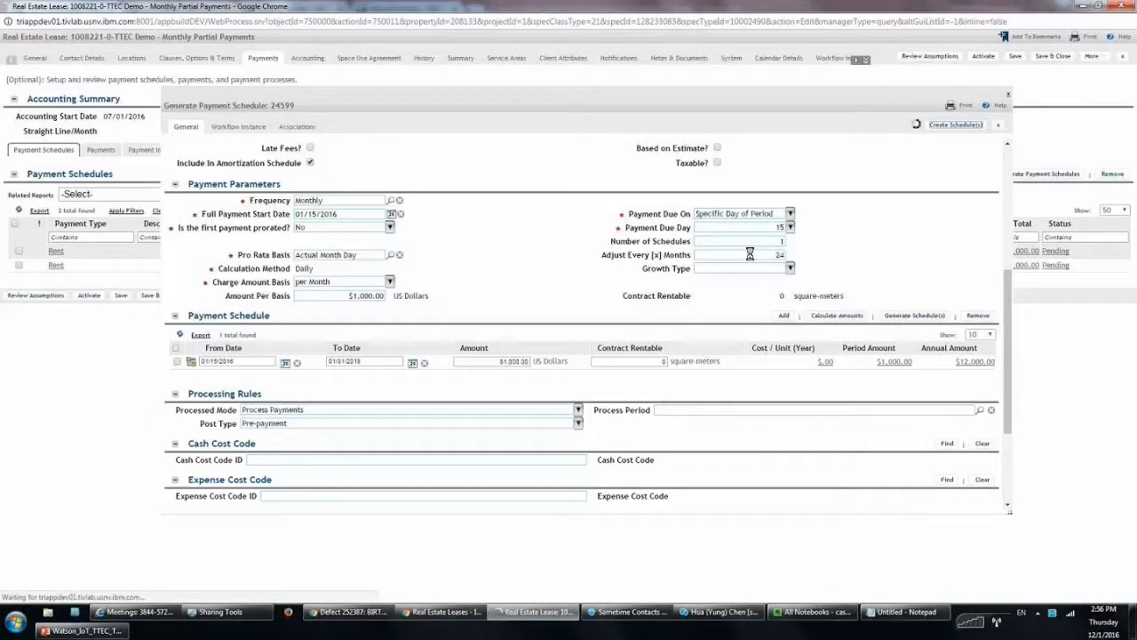
left_click(998, 125)
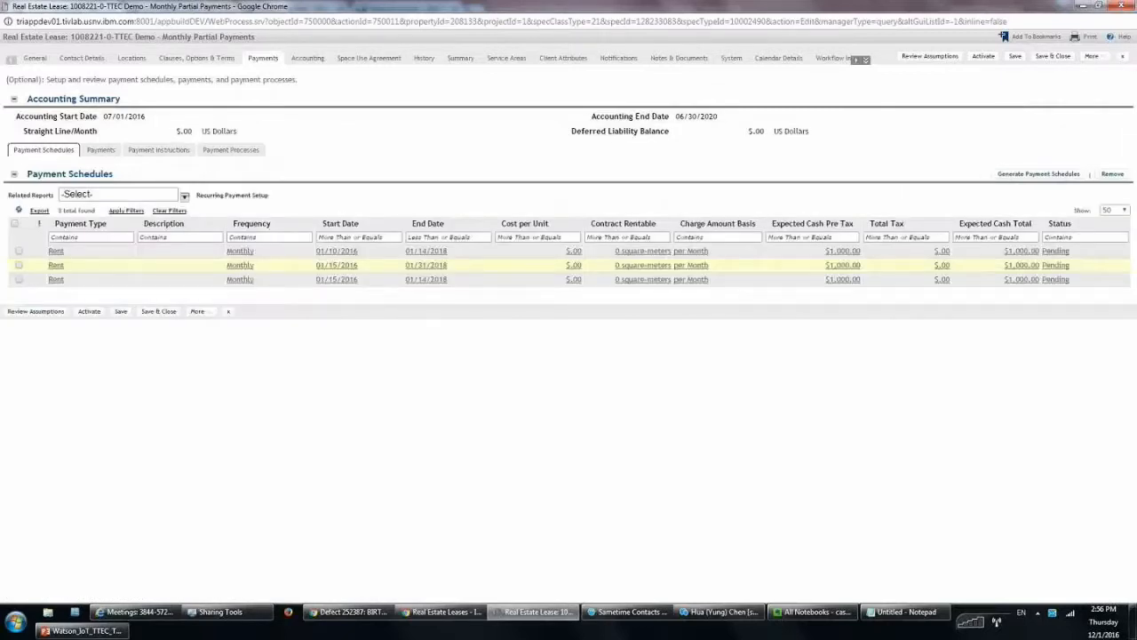
Open the 01/15/2016 Rent schedule, check its $548.39 partial last payment, then switch to PowerPoint
left_click(448, 266)
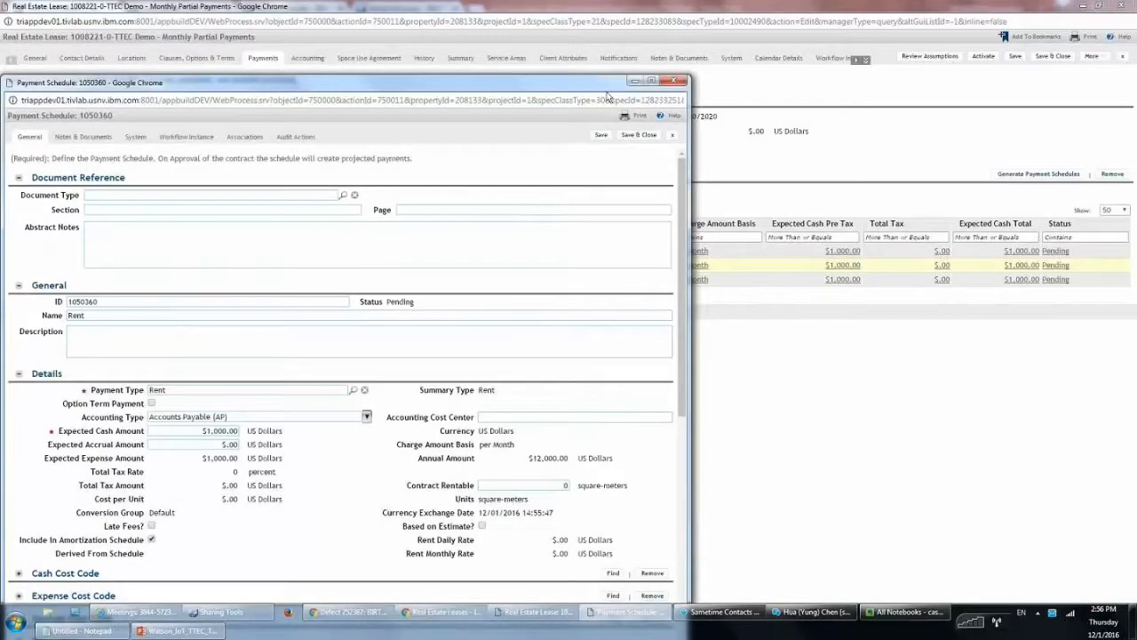
scroll(667, 217, "down", 5)
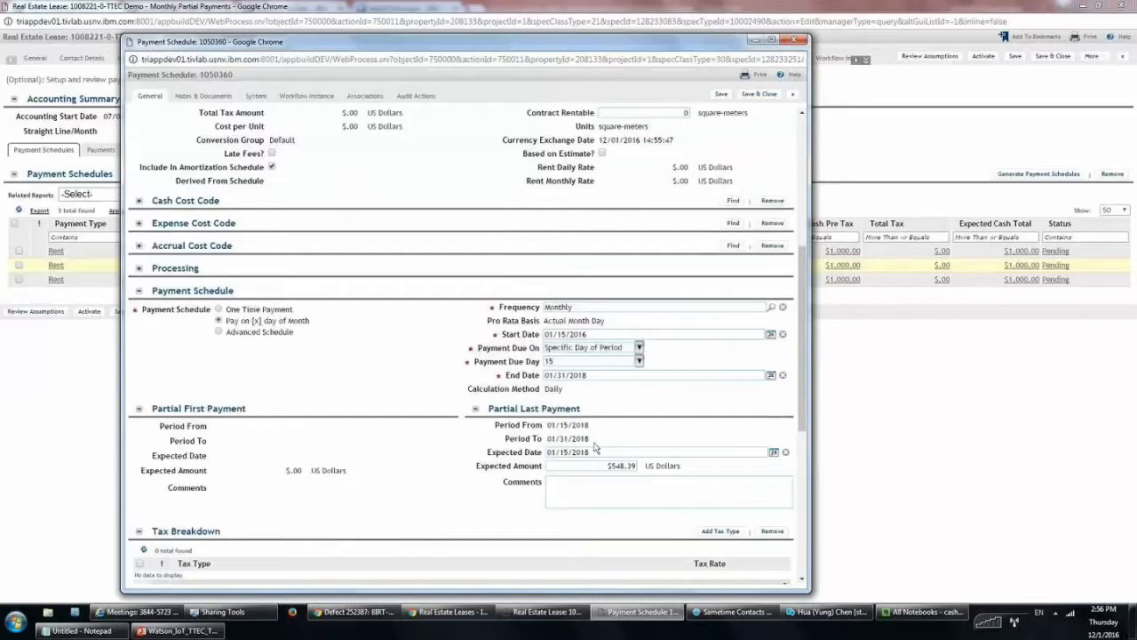
left_click(615, 469)
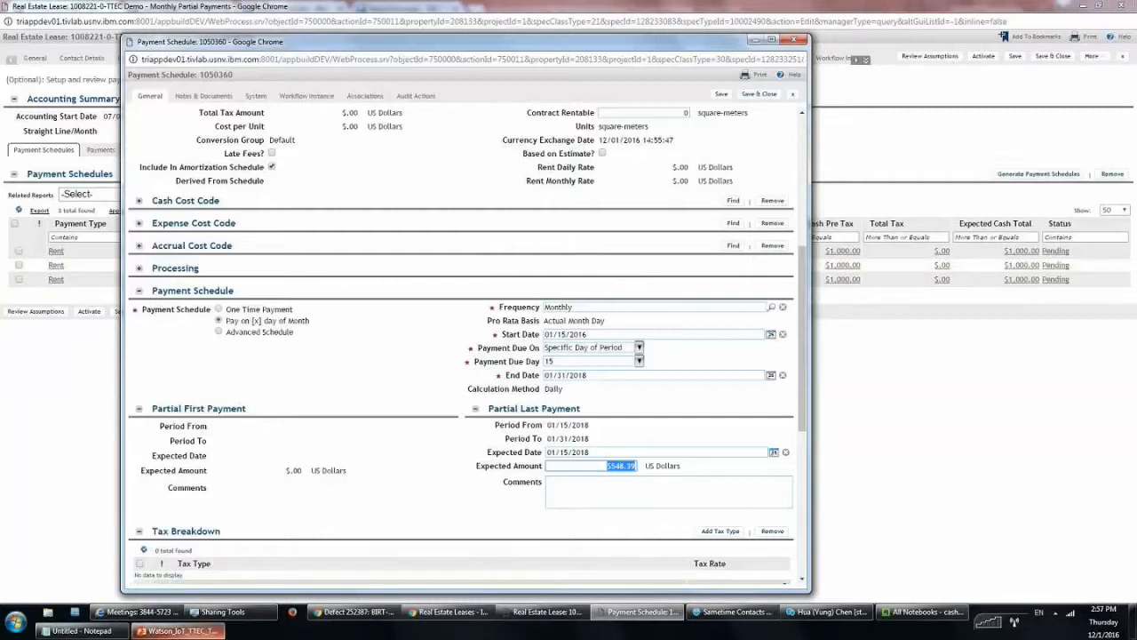
left_click(178, 631)
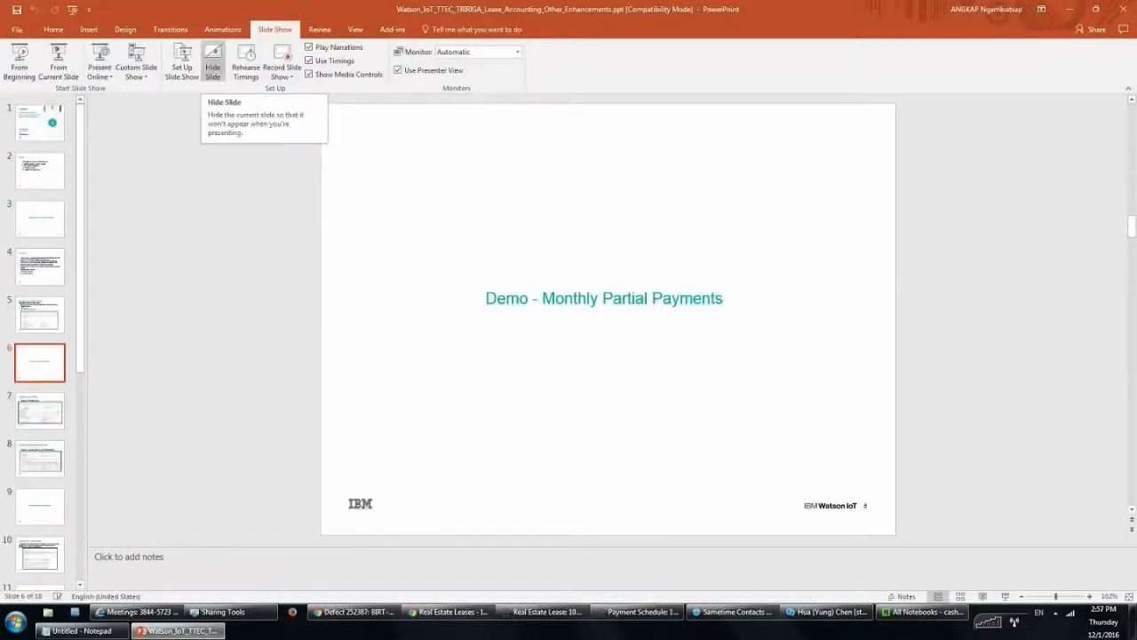
Start the slide show and advance through the Demo and Payment Schedule slides to 'Changes on Real Estate Lease and Asset Lease'
key("F5")
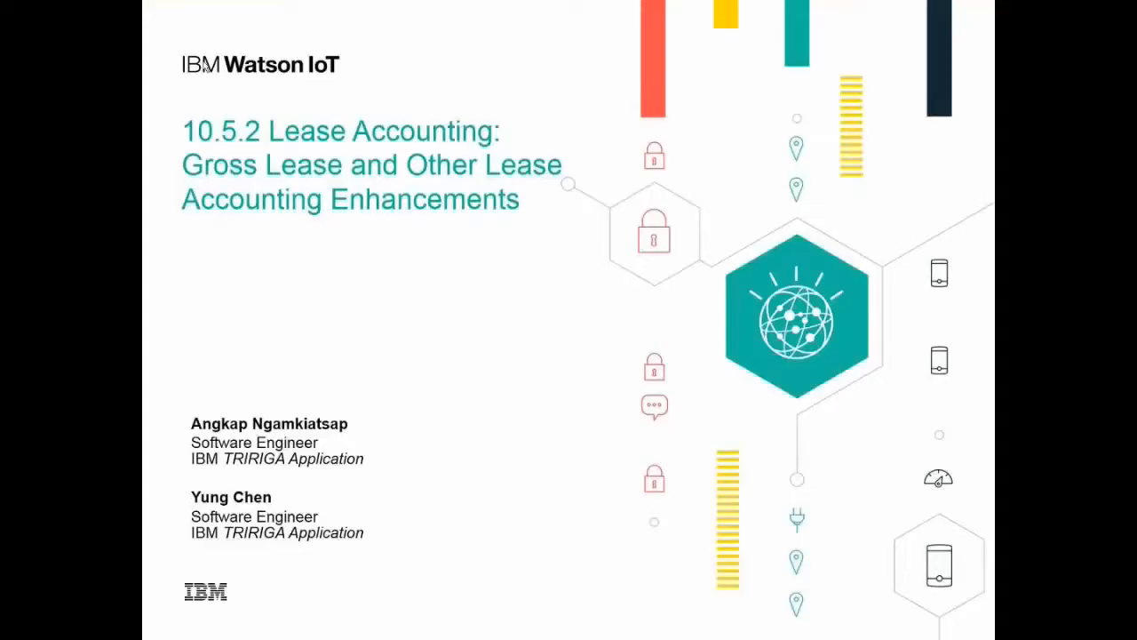
key("Right")
left_click(196, 61)
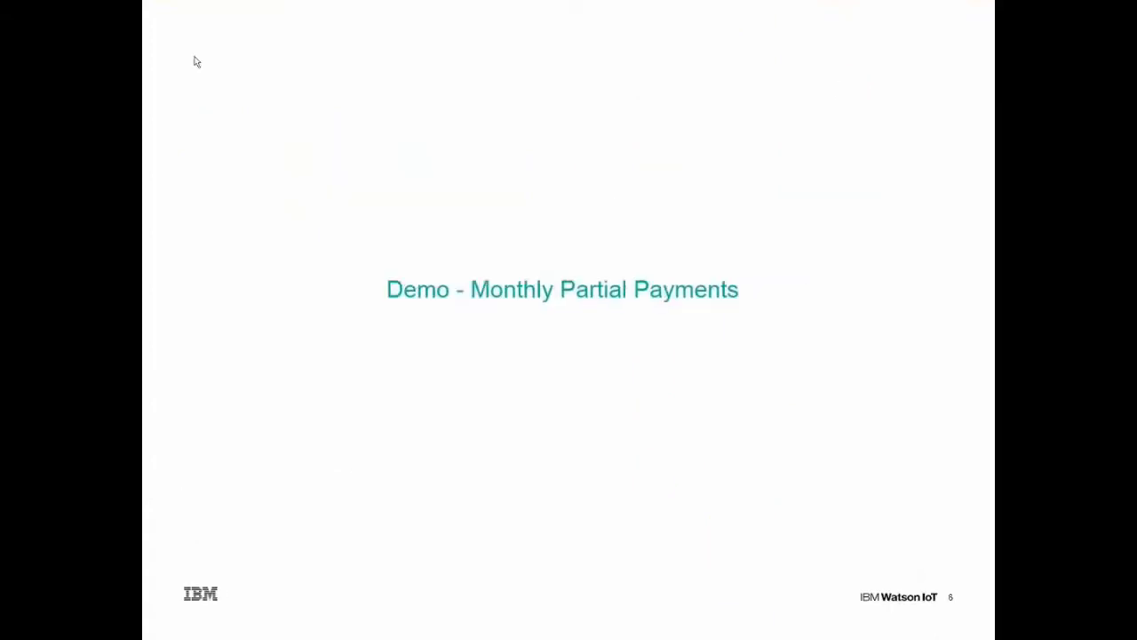
key("Right")
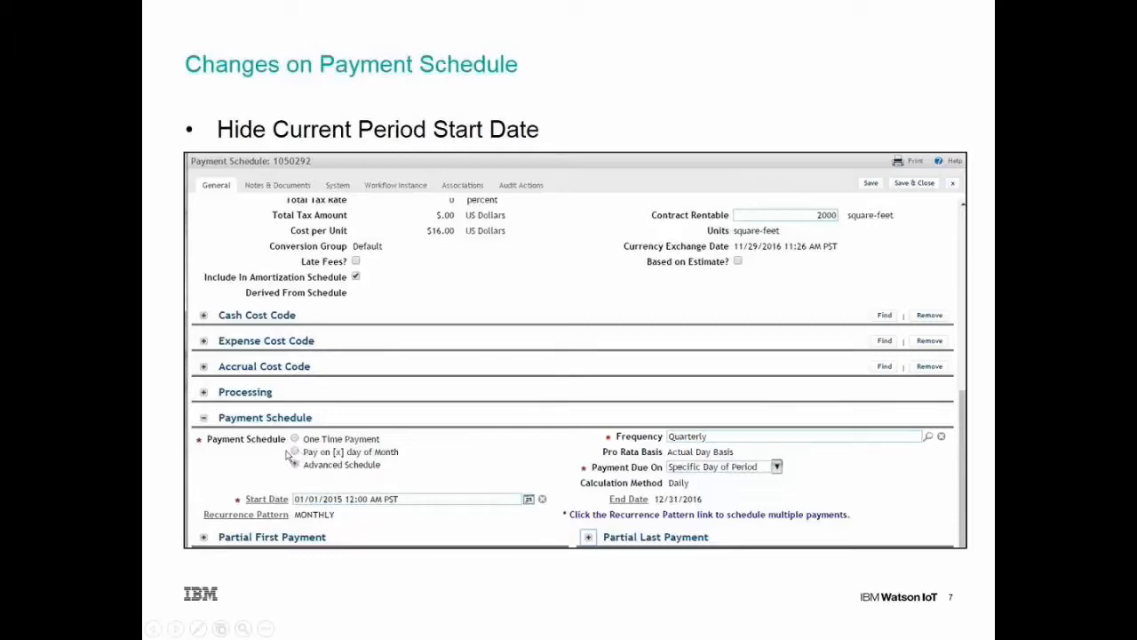
key("Right")
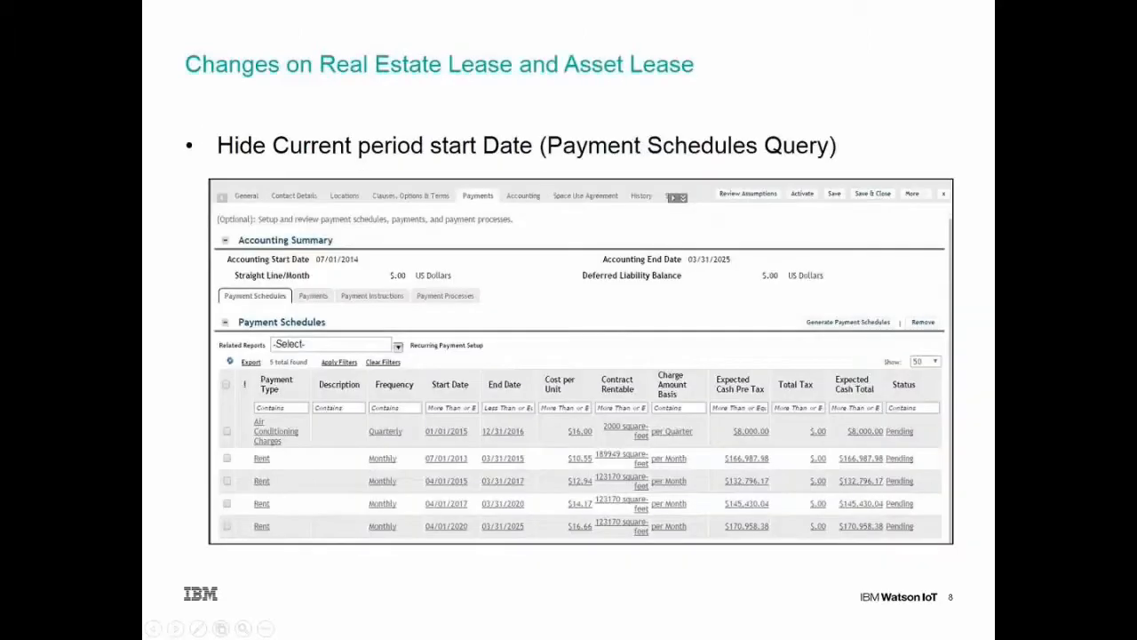
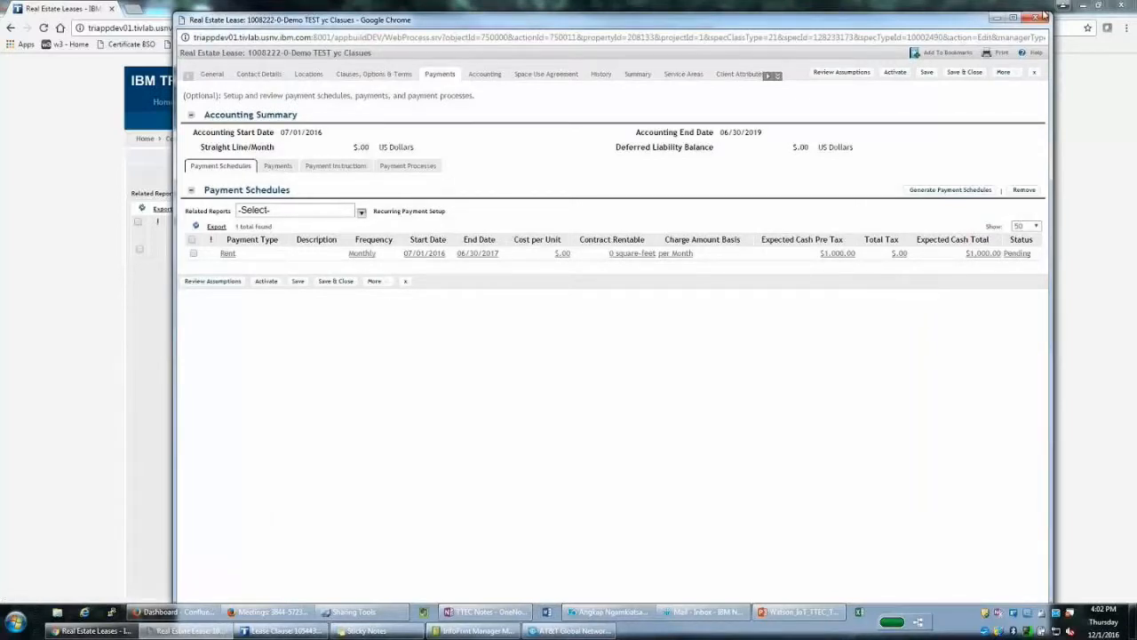
Leave the Clauses lease without saving and filter leases by the pasted gross lease setup name
left_click(1043, 17)
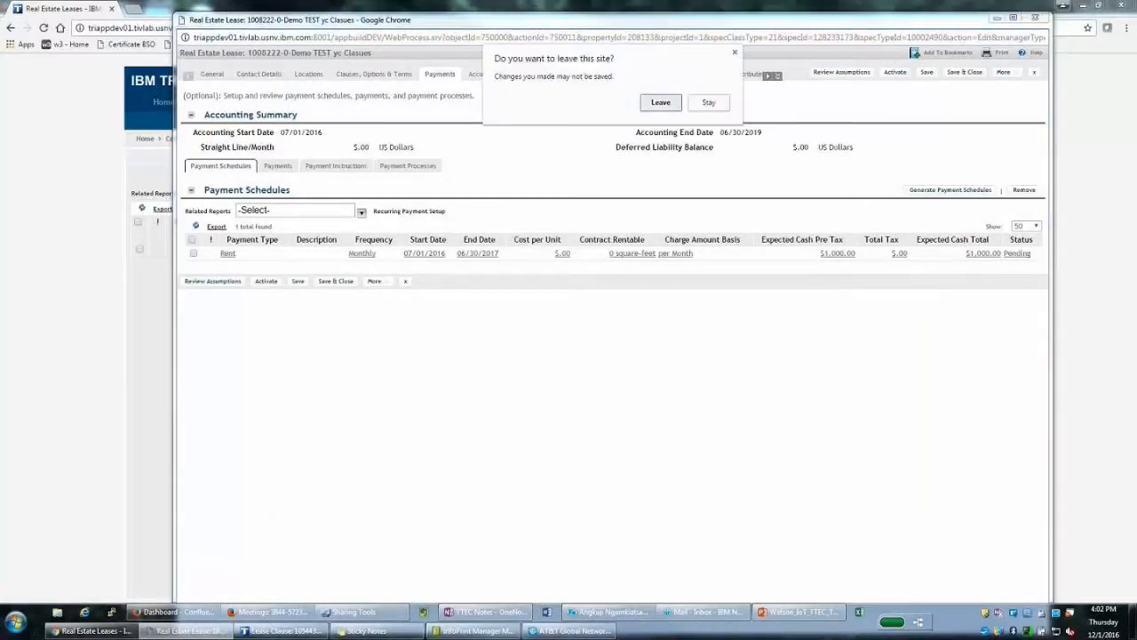
key("Return")
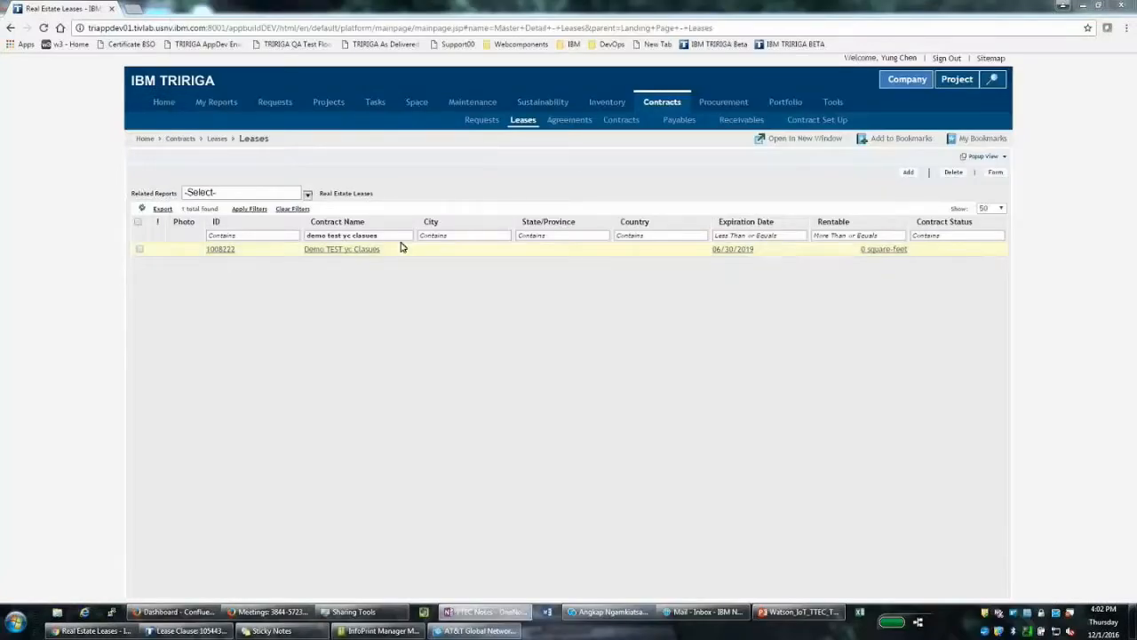
left_click(350, 232)
key("BackSpace")
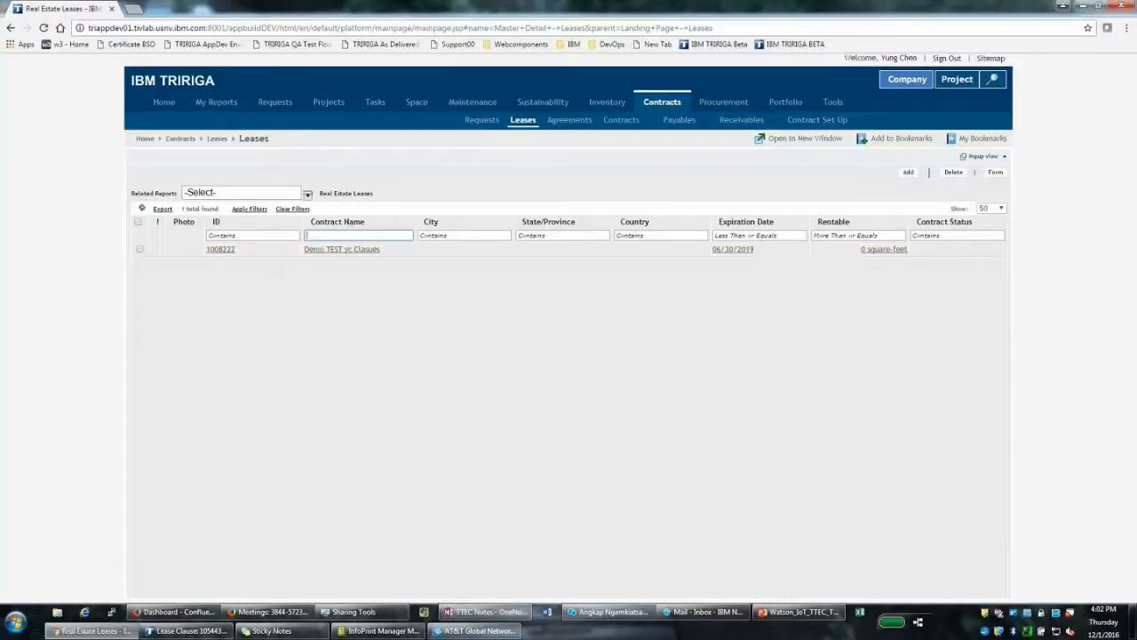
type("Demo TEST yc Gross Lease Setup")
key("Return")
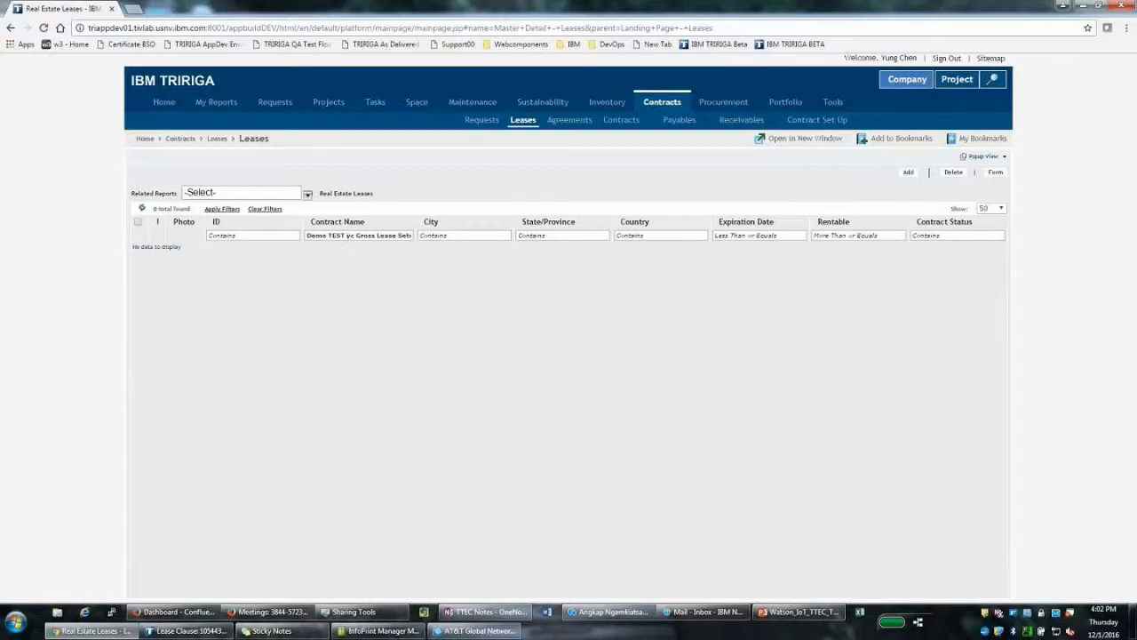
Trim the contract name filter to 'Demo TEST yc Gross' and search, finding no records
triple_click(398, 236)
left_click(399, 237)
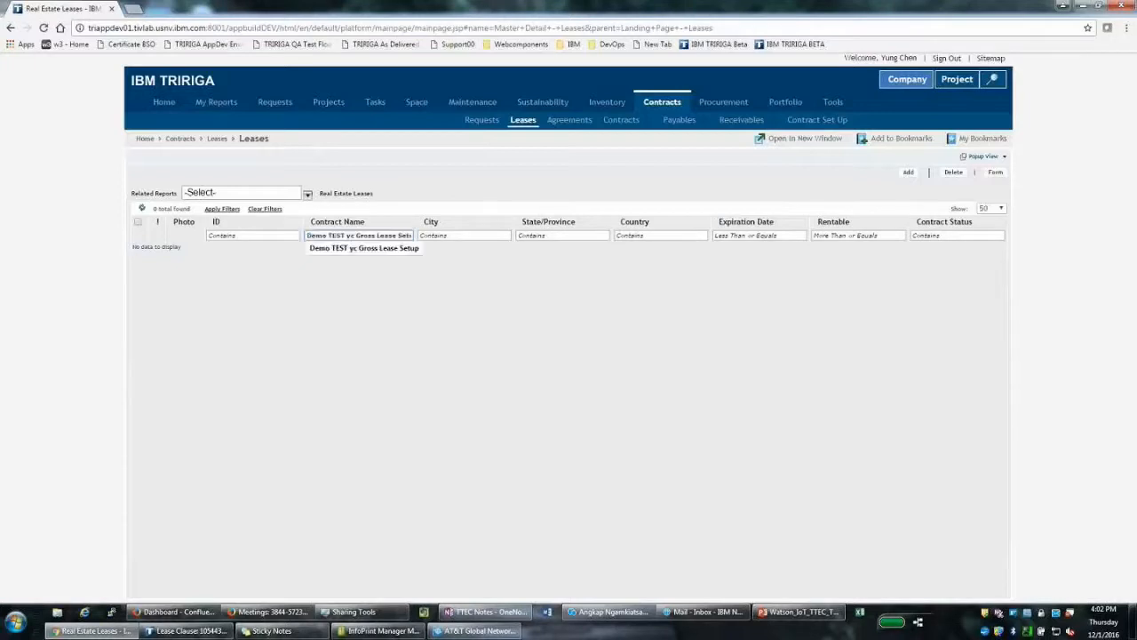
double_click(412, 235)
key("BackSpace")
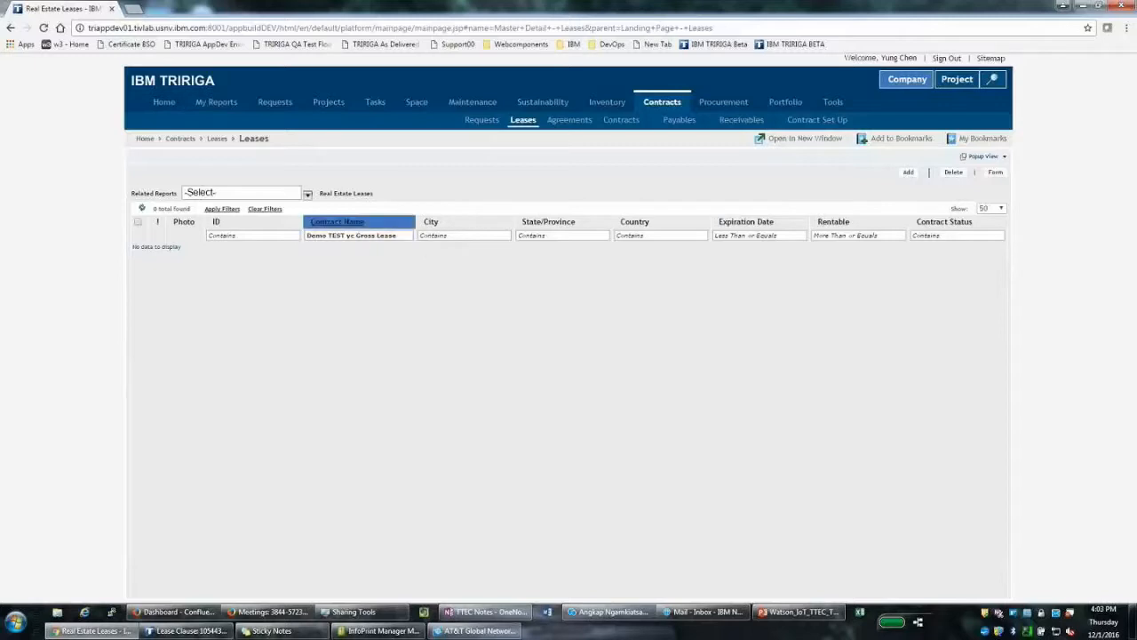
triple_click(413, 238)
left_click(406, 236)
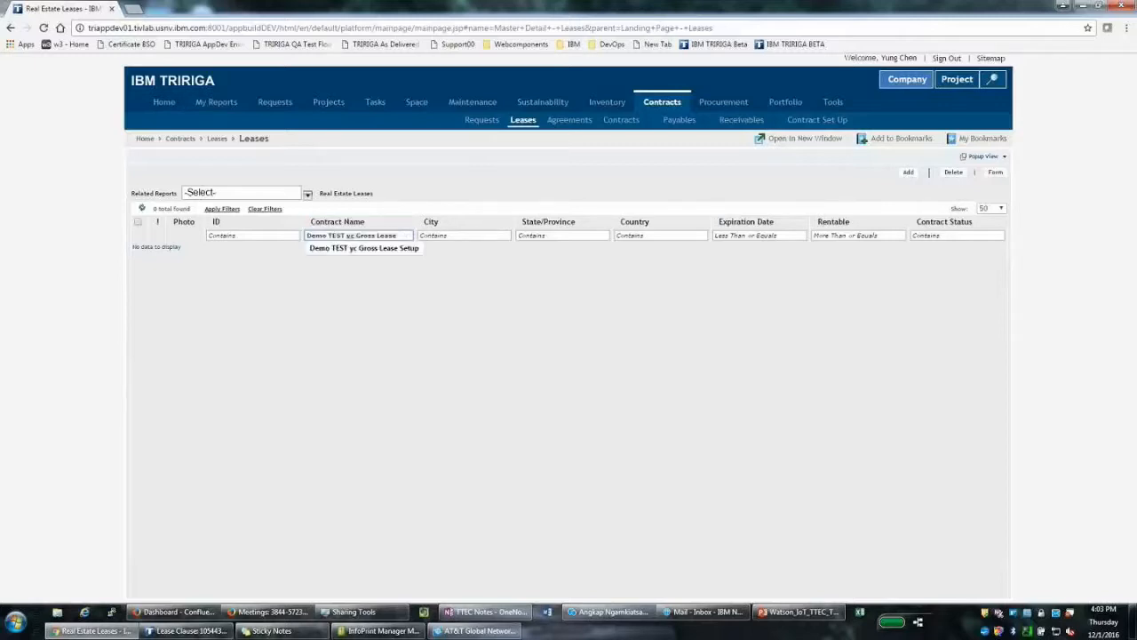
key("BackSpace")
key("BackSpace")
key("BackSpace")
key("BackSpace")
key("BackSpace")
key("BackSpace")
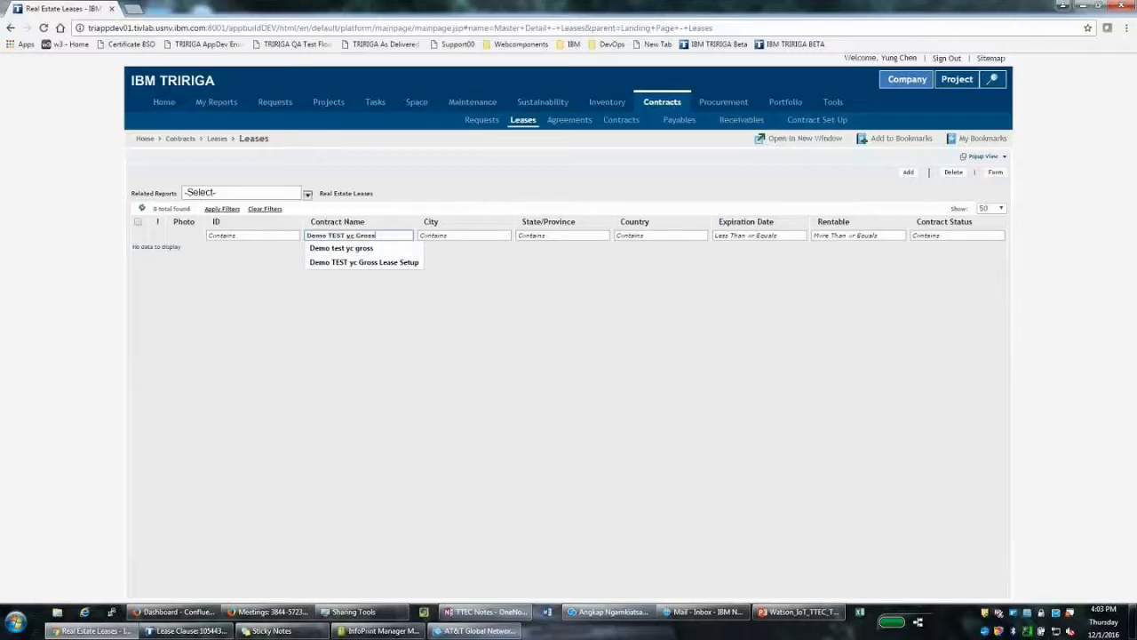
key("Return")
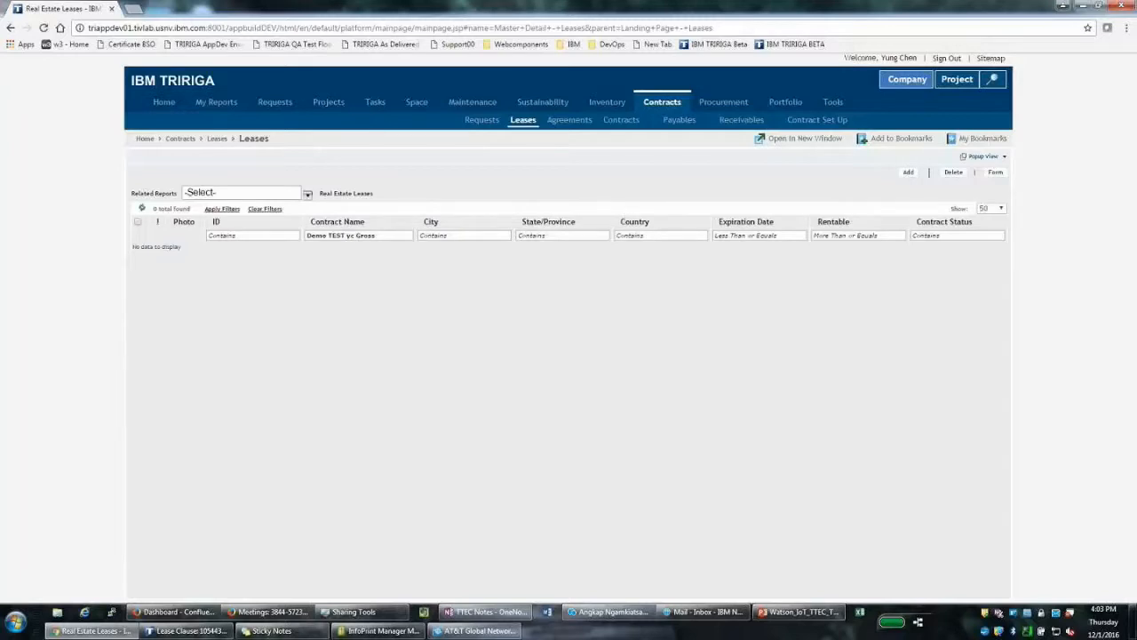
Start a new real estate lease form and minimize it, leaving the name blank
left_click(909, 174)
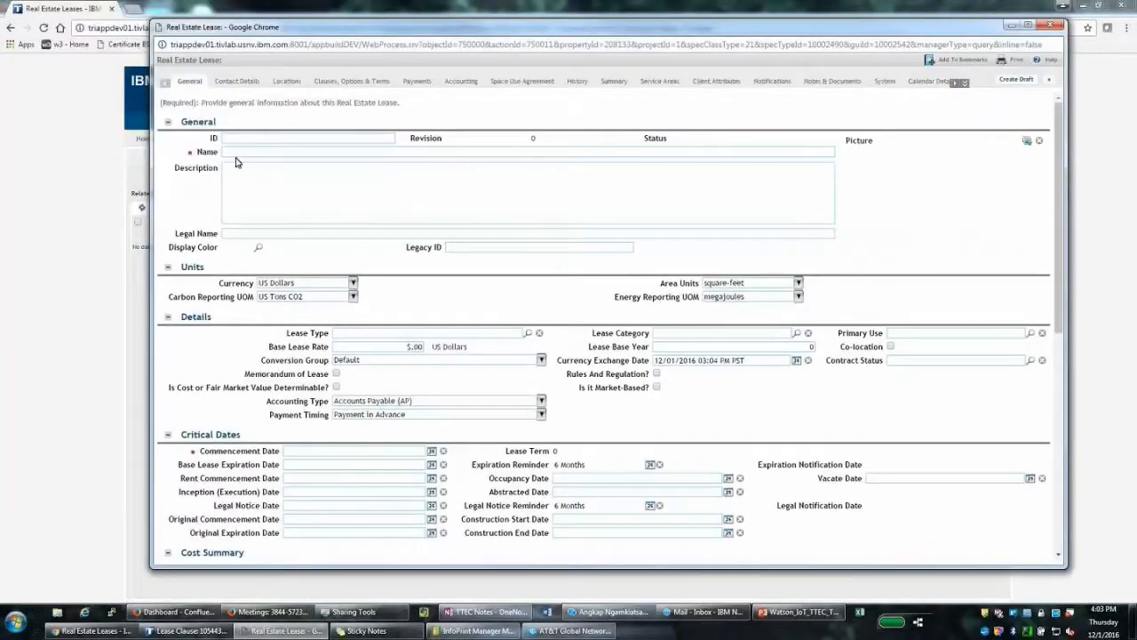
left_click_drag(236, 160, 242, 156)
left_click(243, 153)
type("Demo")
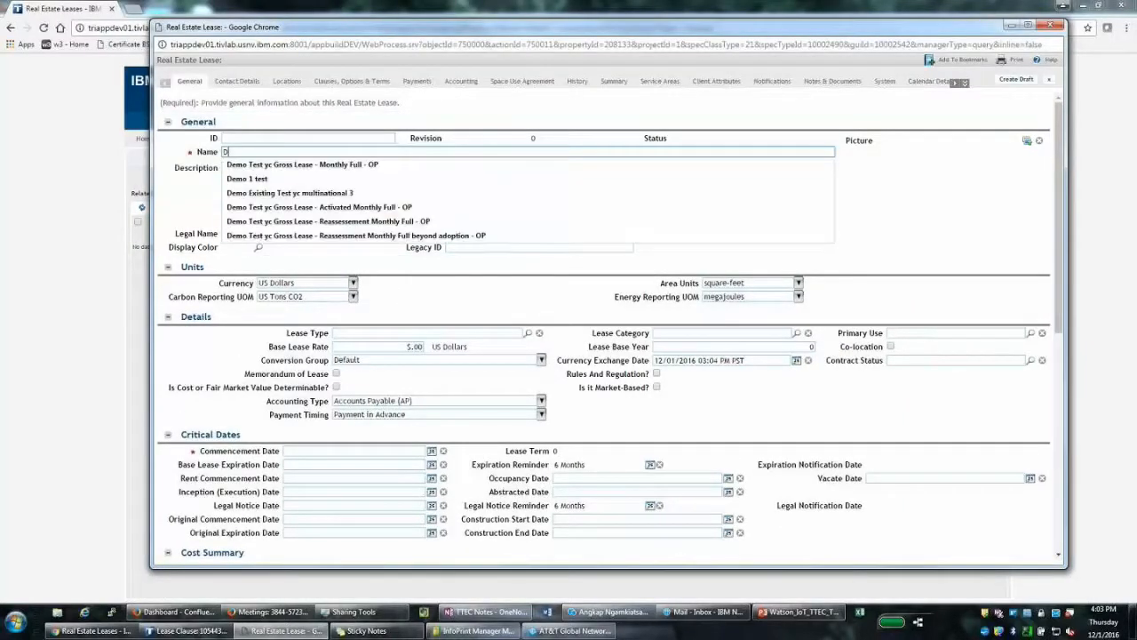
key("BackSpace")
key("BackSpace")
key("BackSpace")
key("BackSpace")
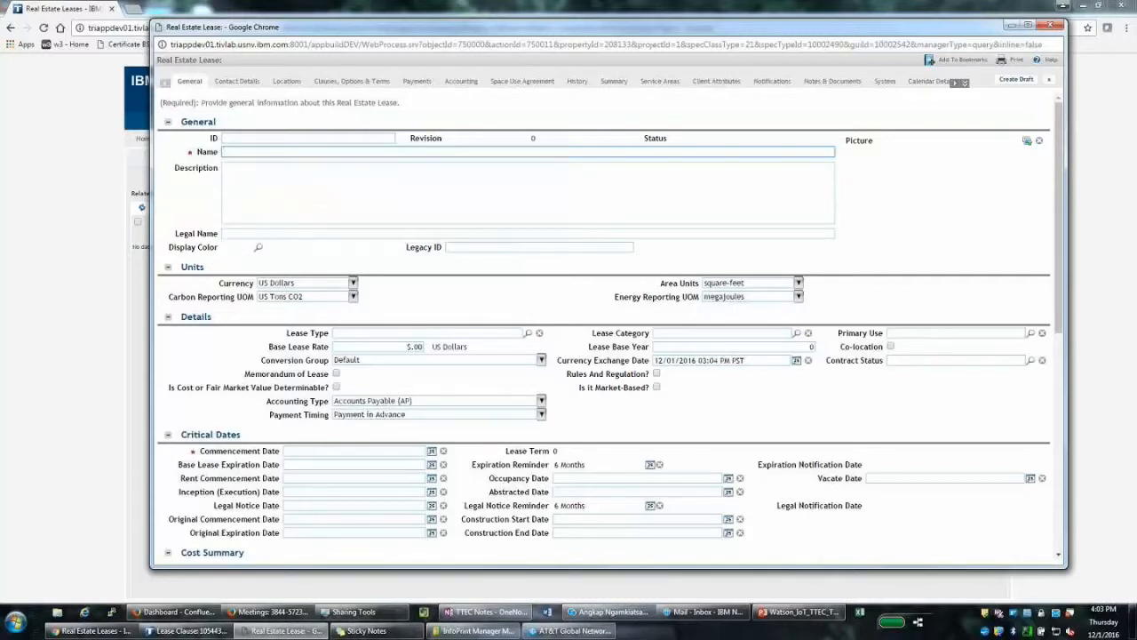
left_click(1014, 25)
mouse_move(835, 105)
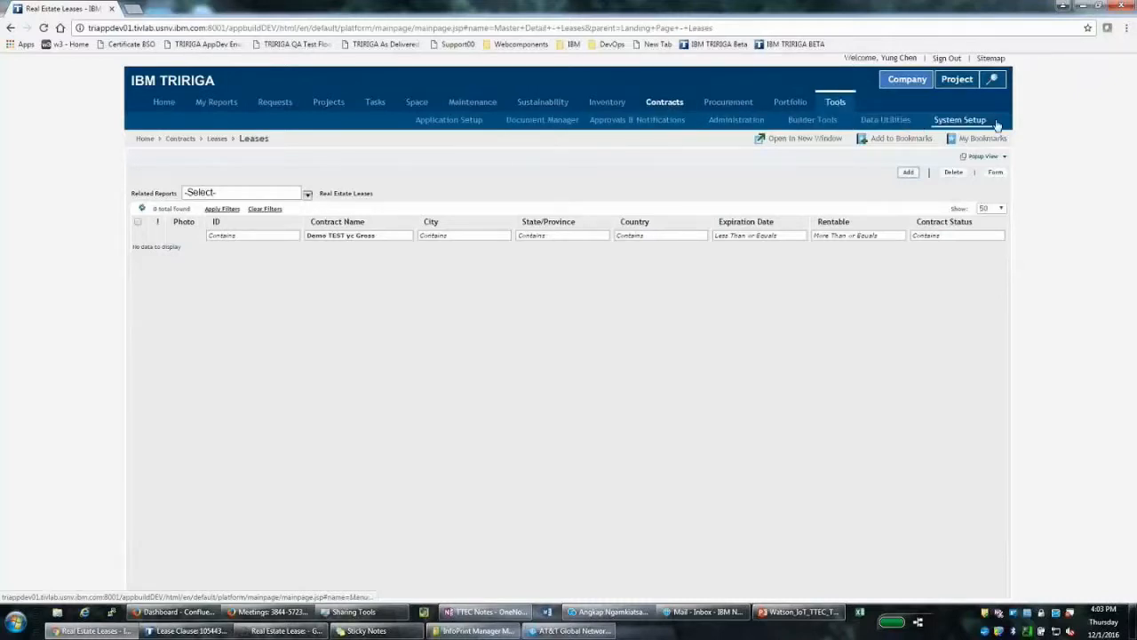
In Application Settings' Lease Accounting Settings, enter 5% maintenance, 6% tax, 3% other and 1% insurance
left_click(995, 122)
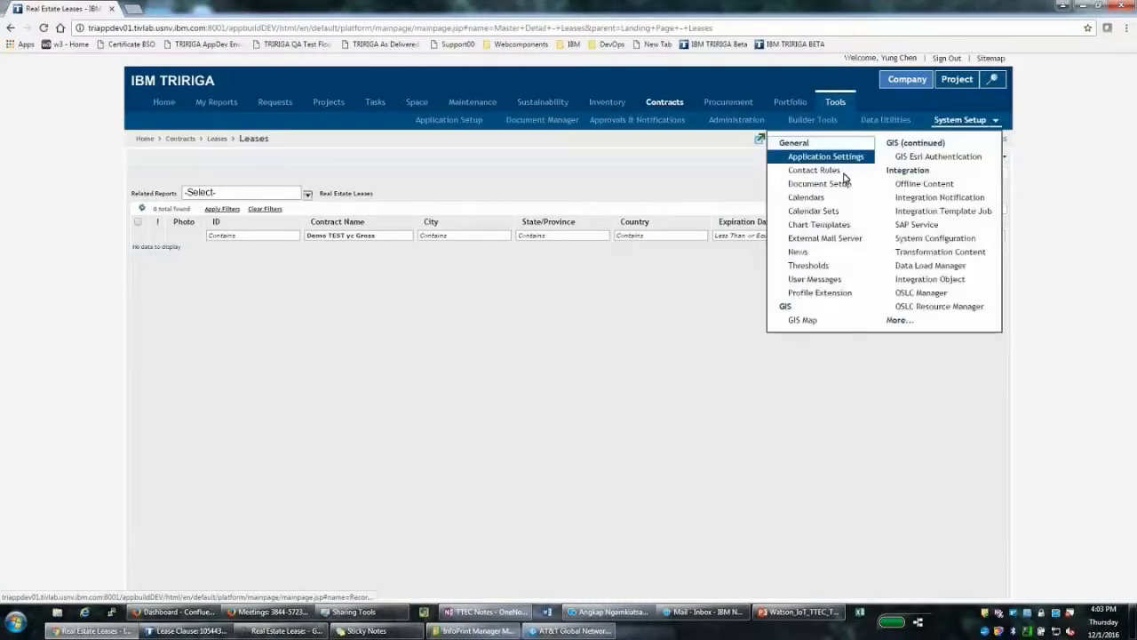
left_click(825, 157)
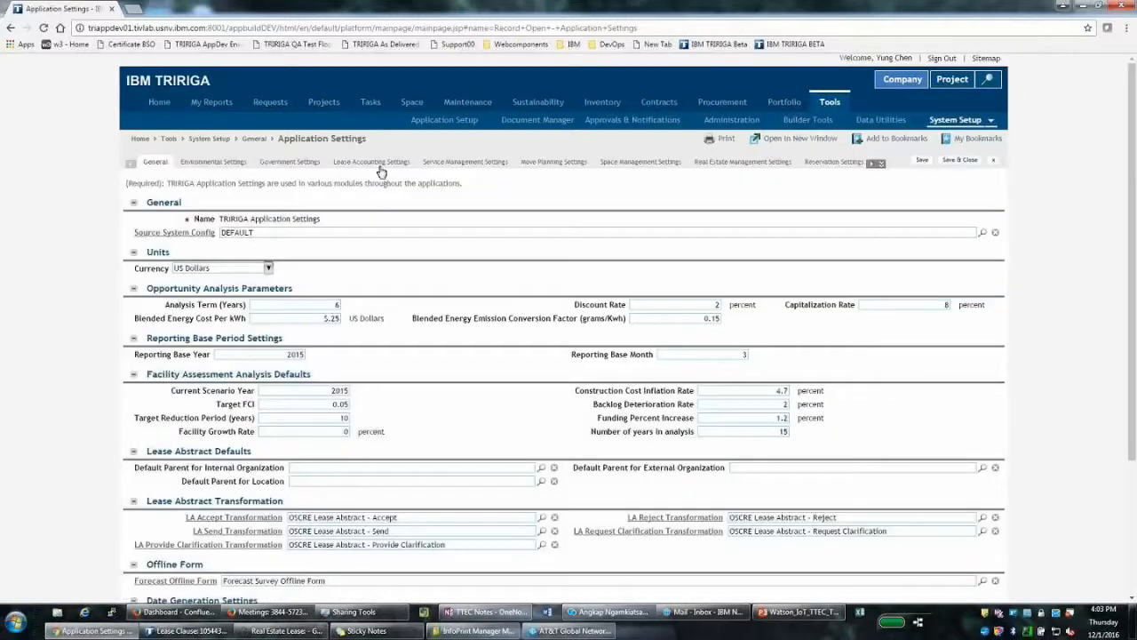
left_click(380, 165)
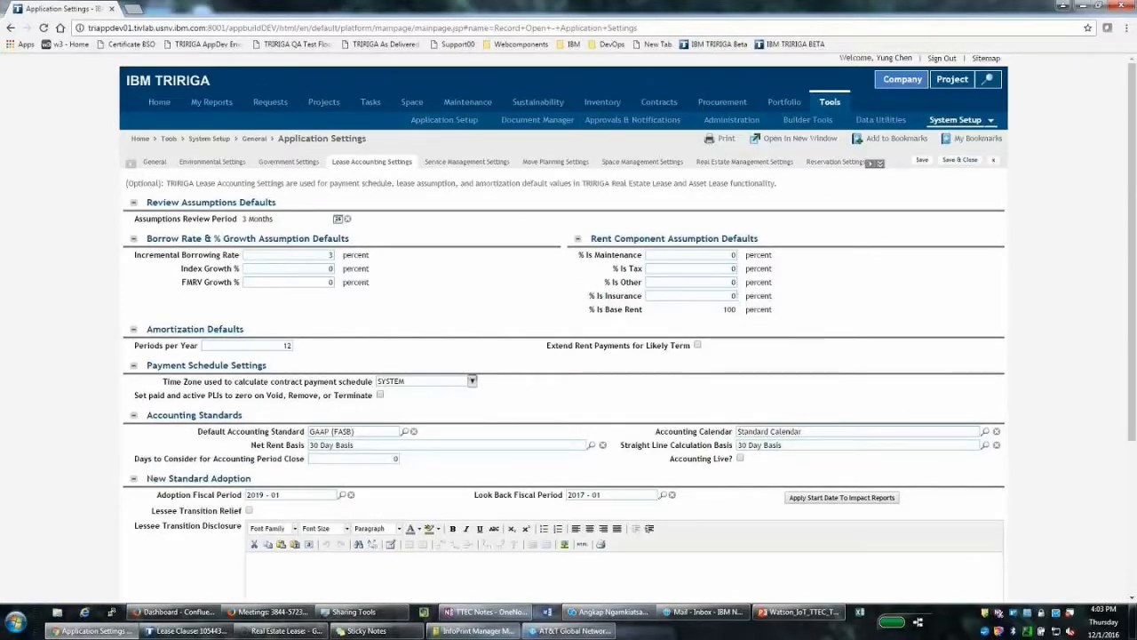
left_click(728, 255)
type("5")
left_click(725, 268)
type("6")
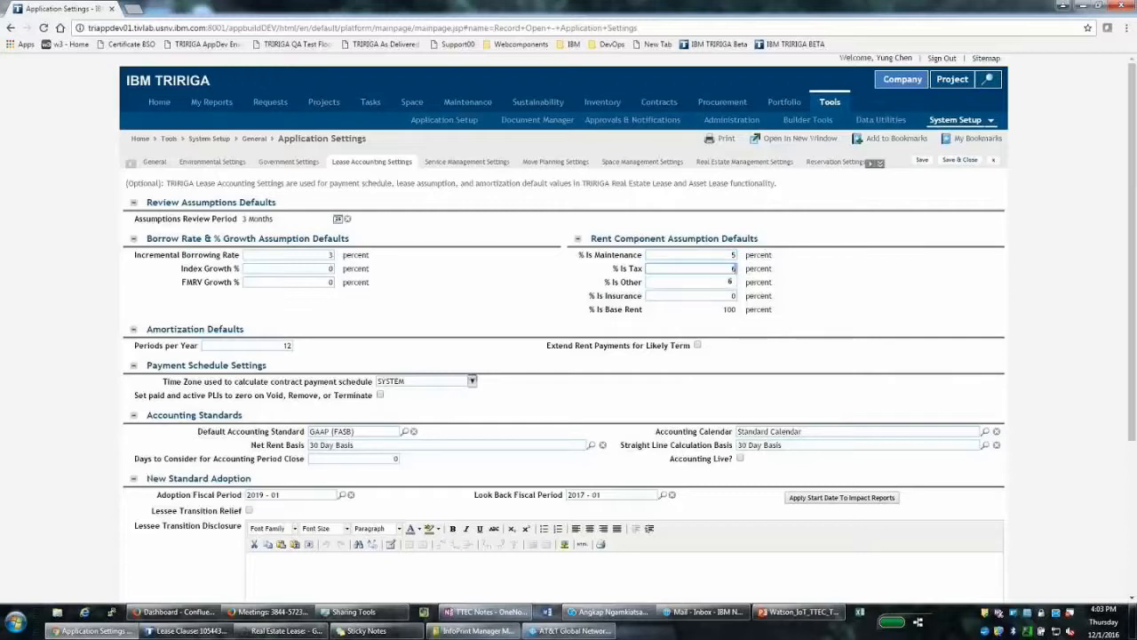
key("Tab")
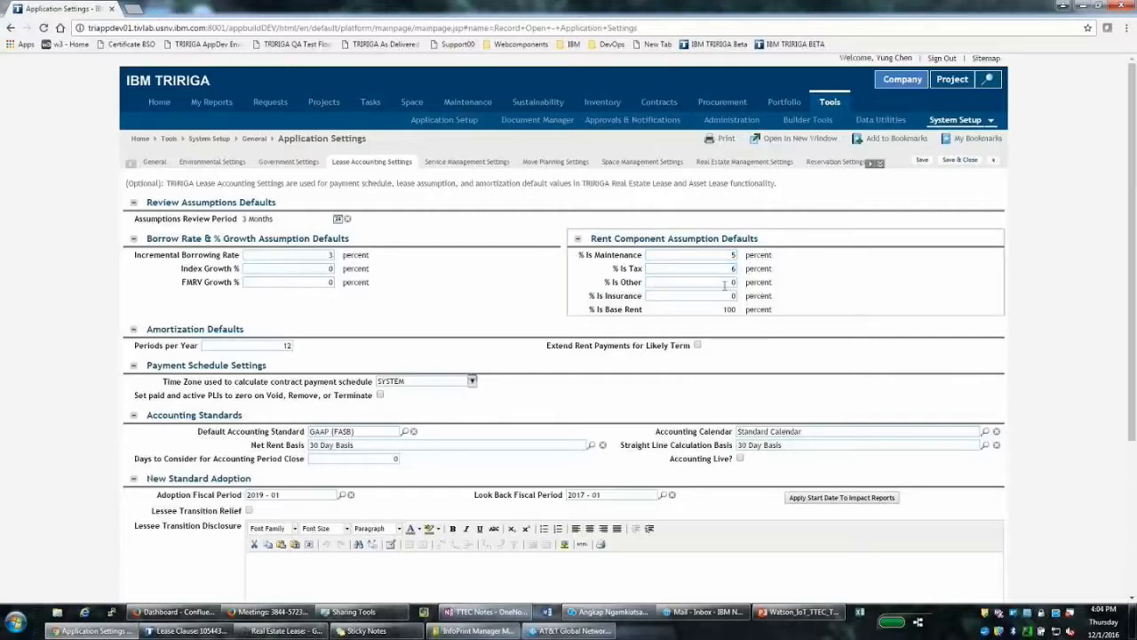
type("3")
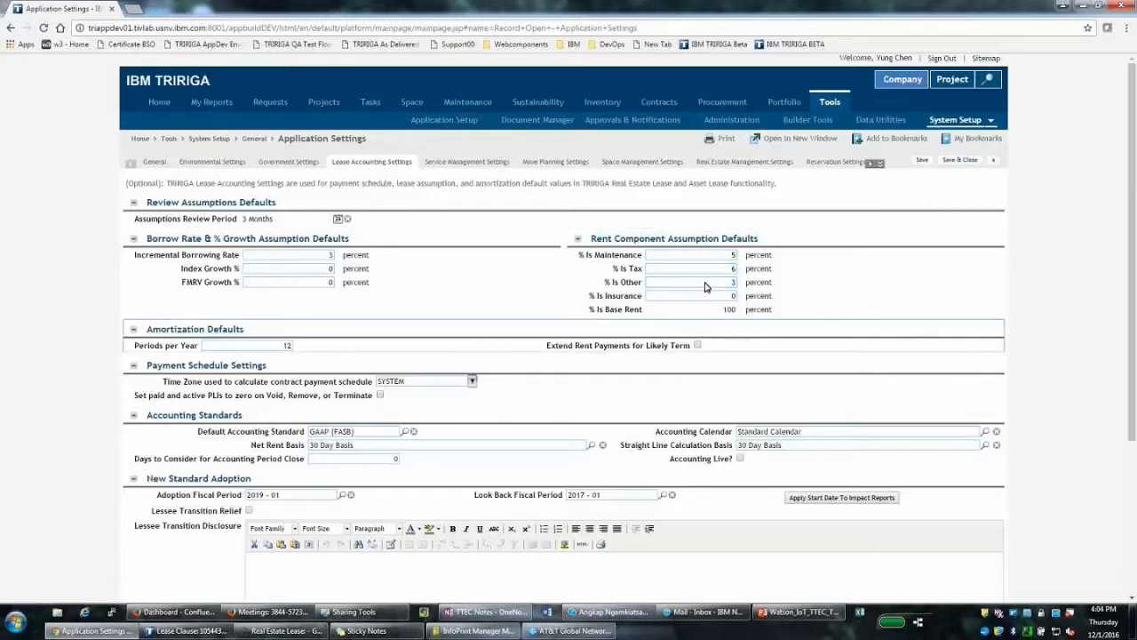
left_click(733, 296)
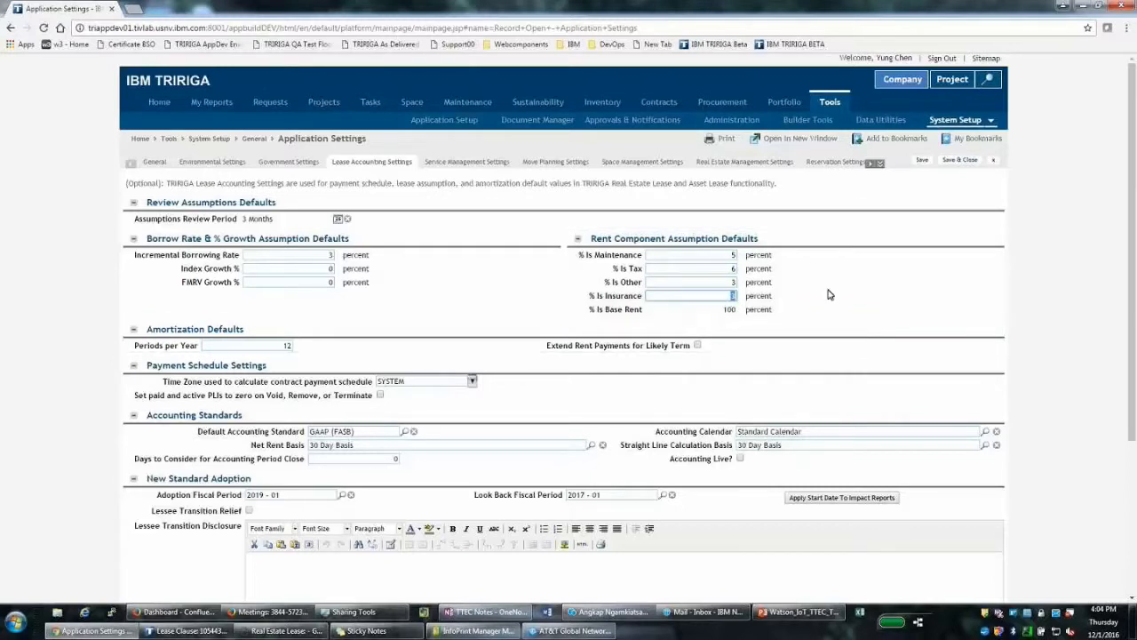
Save the rent component defaults, leaving 85% base rent, and return to Leases
left_click(922, 160)
mouse_move(658, 103)
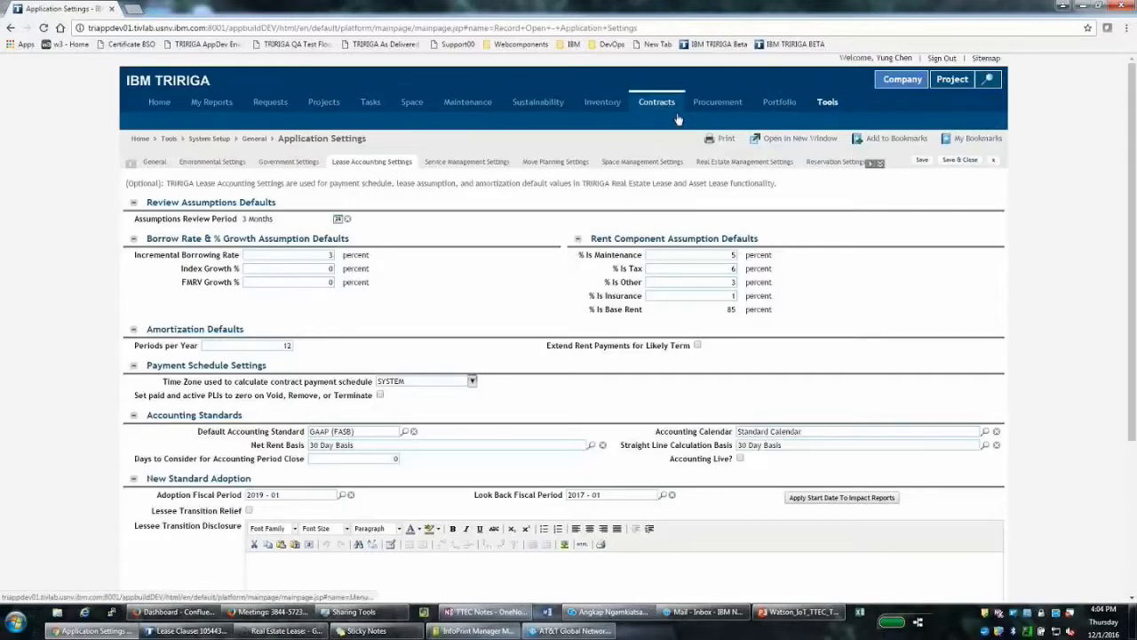
left_click(517, 119)
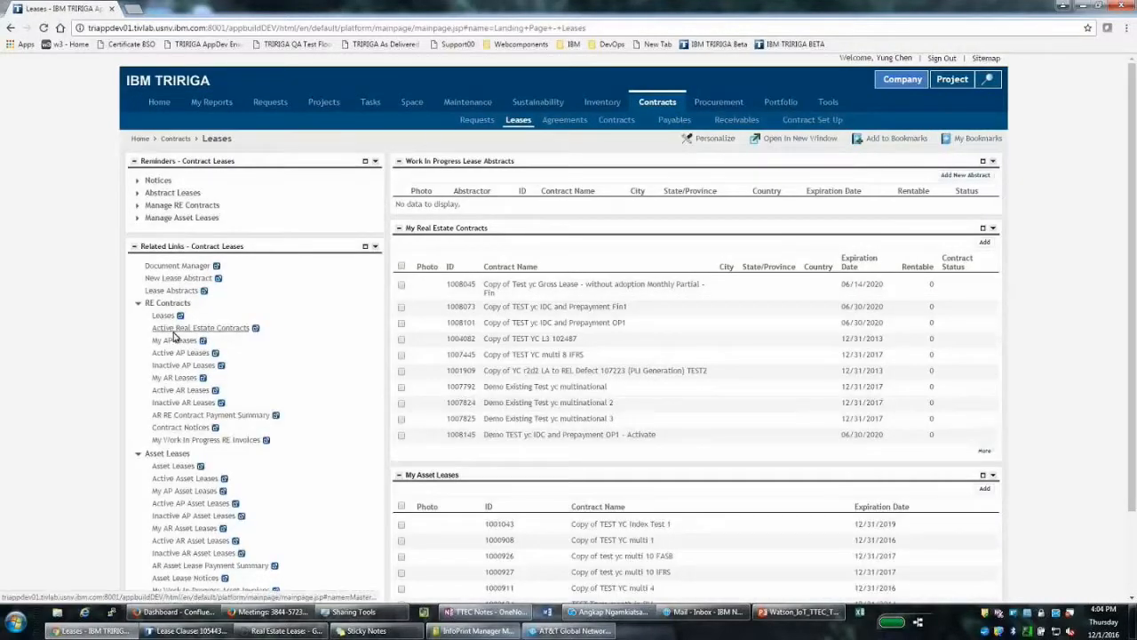
Filter the real estate leases by 'Demo test yc gross' (0 records) and restore the blank lease form
left_click(163, 316)
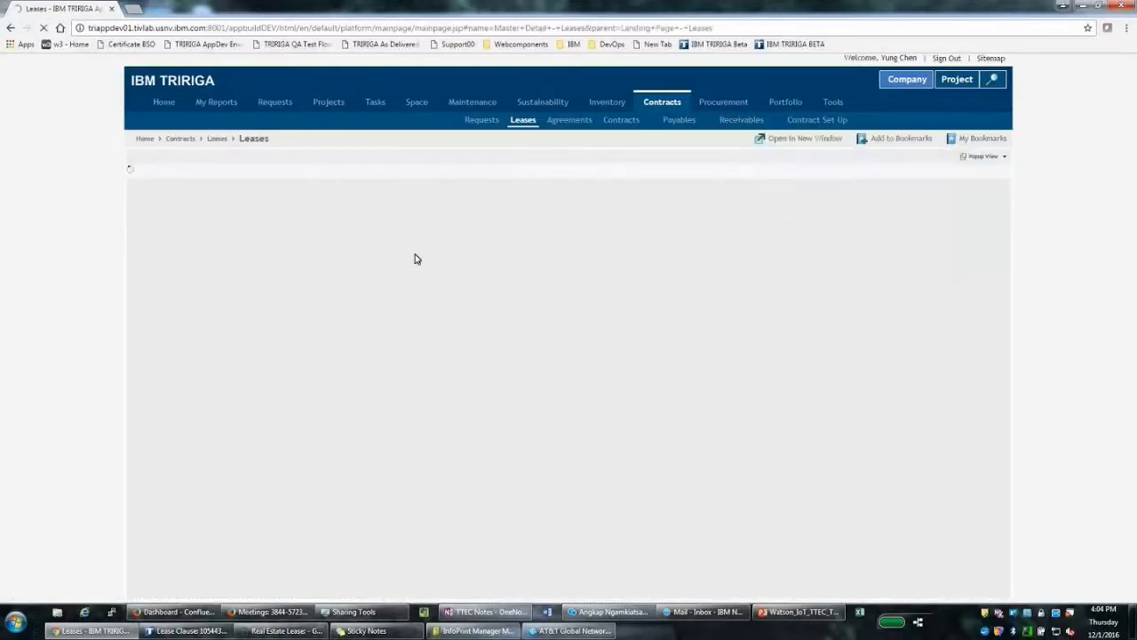
left_click(410, 235)
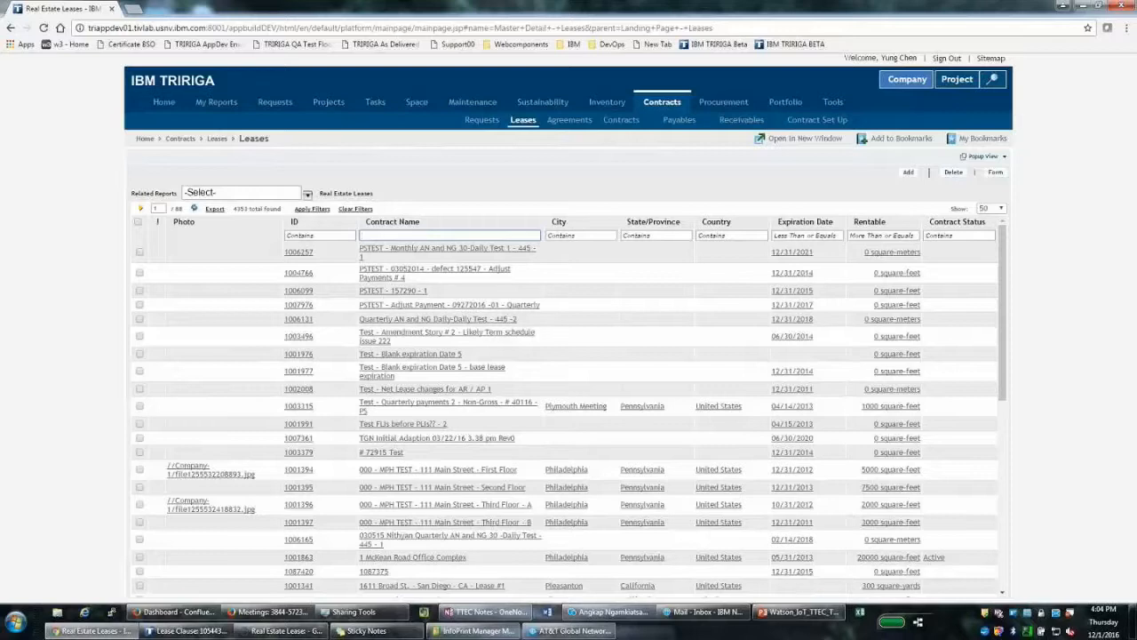
type("demo")
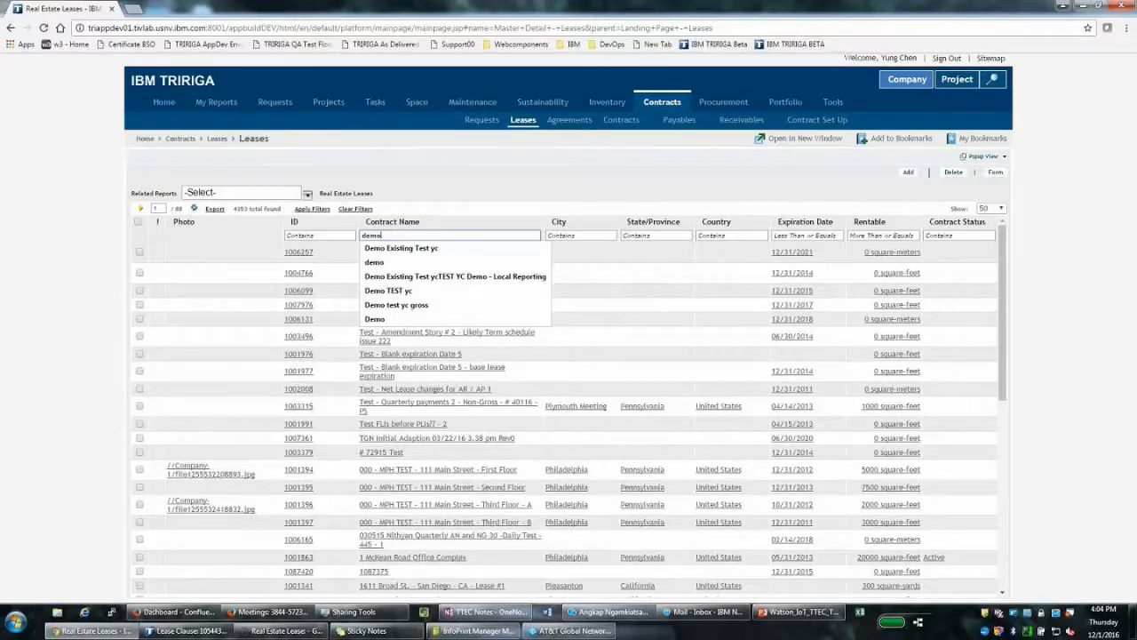
key("Down")
key("Down")
key("Down")
key("Down")
key("Down")
key("Return")
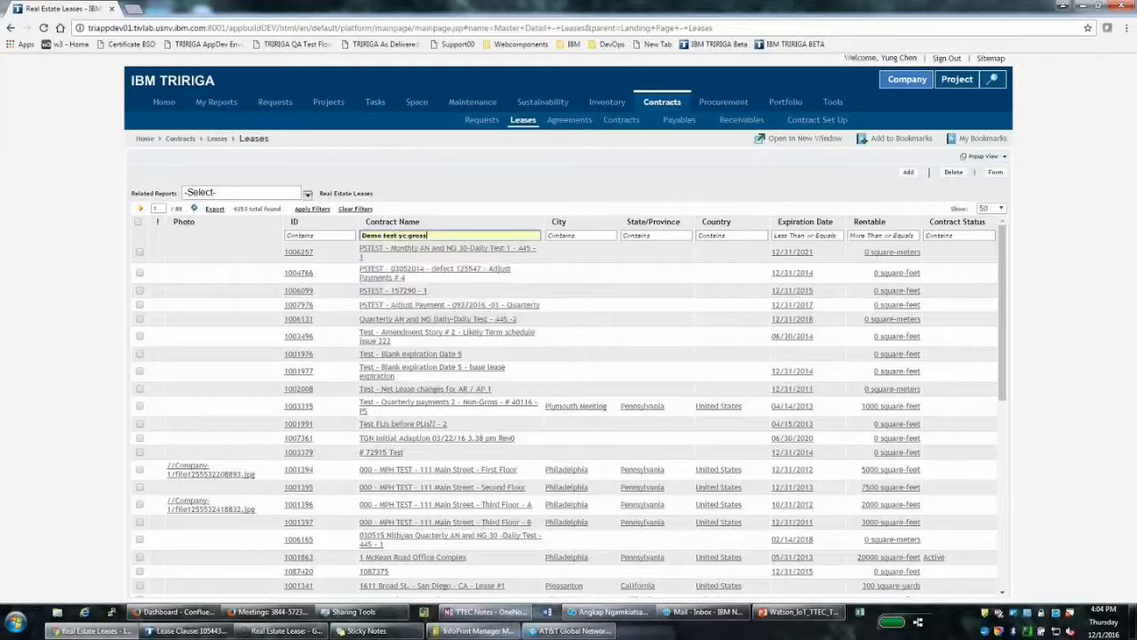
key("Return")
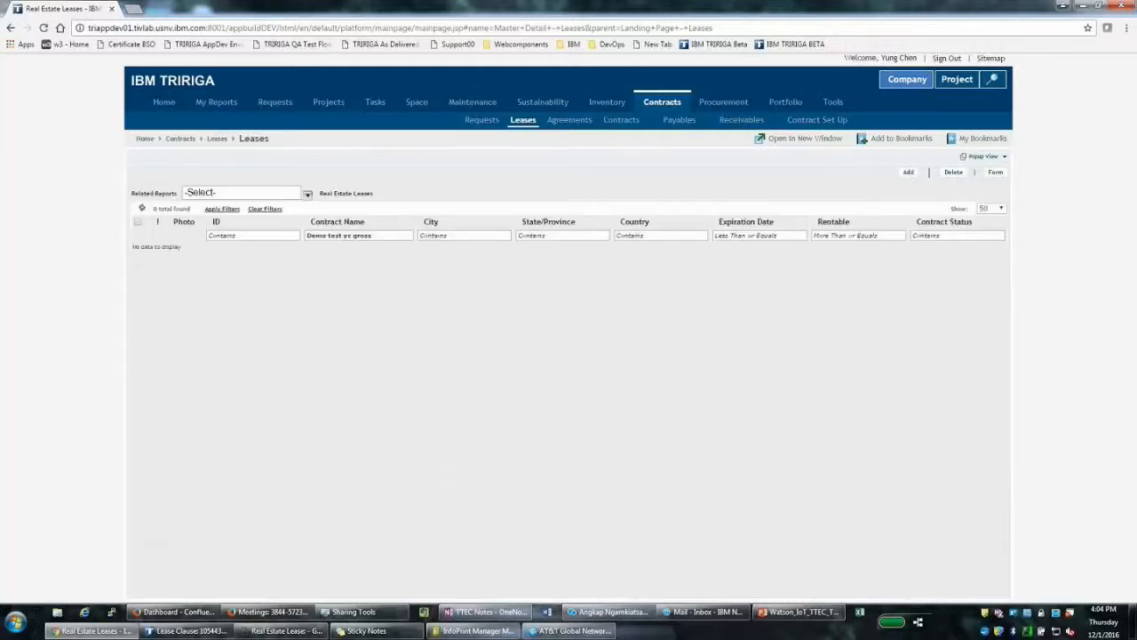
left_click(908, 171)
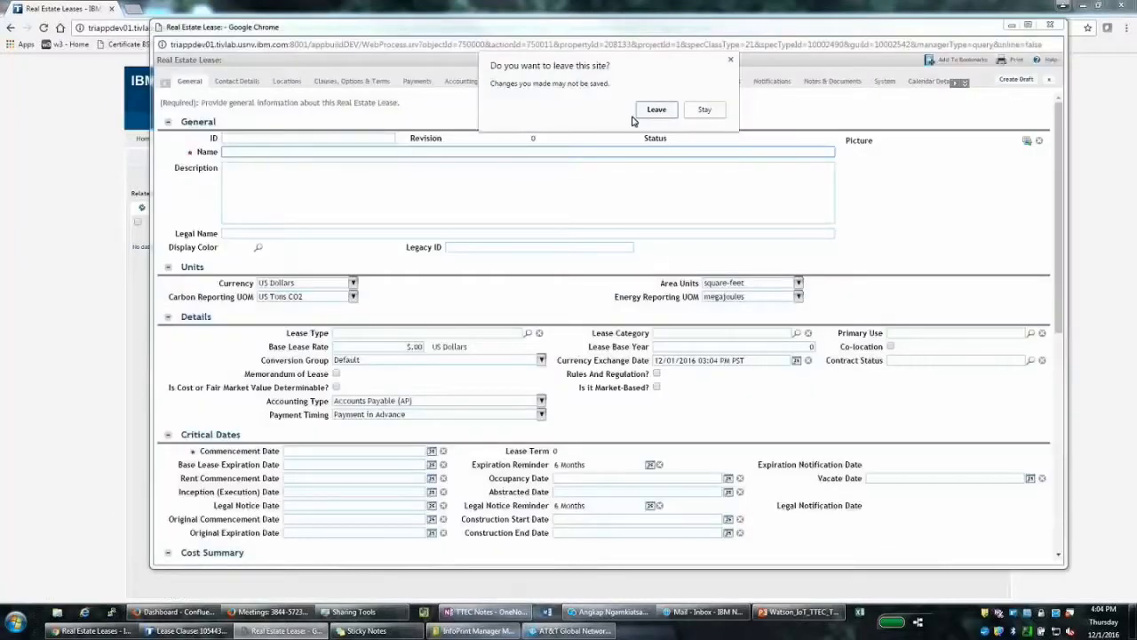
Name the lease 'Demo Test yc Gross' and set its commencement date to 07/01/2016
left_click(705, 110)
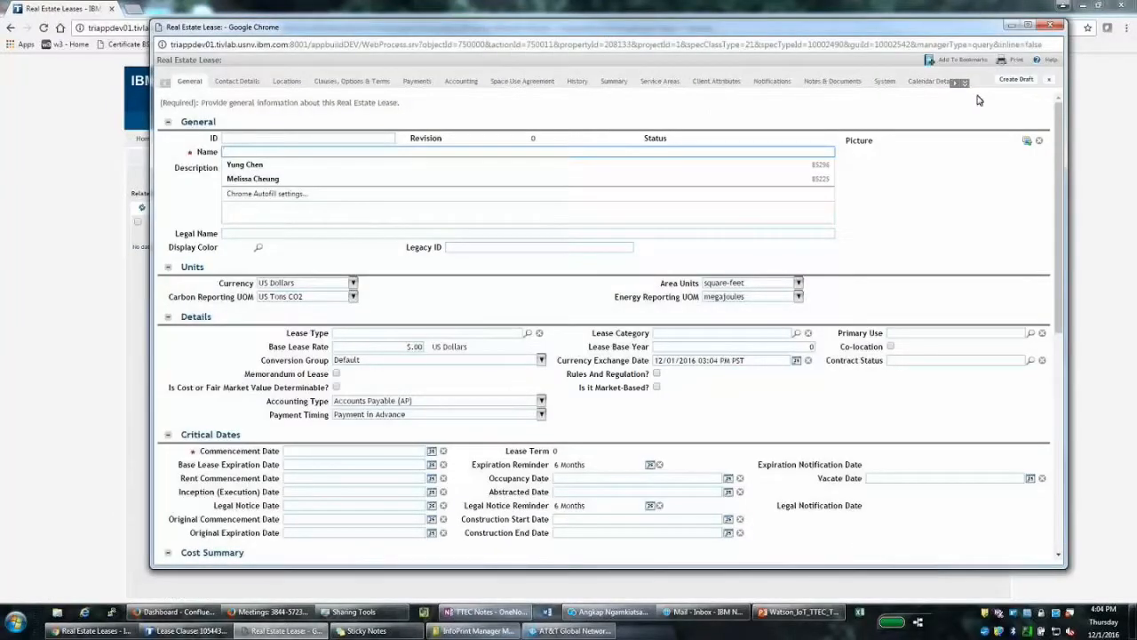
type("Demo")
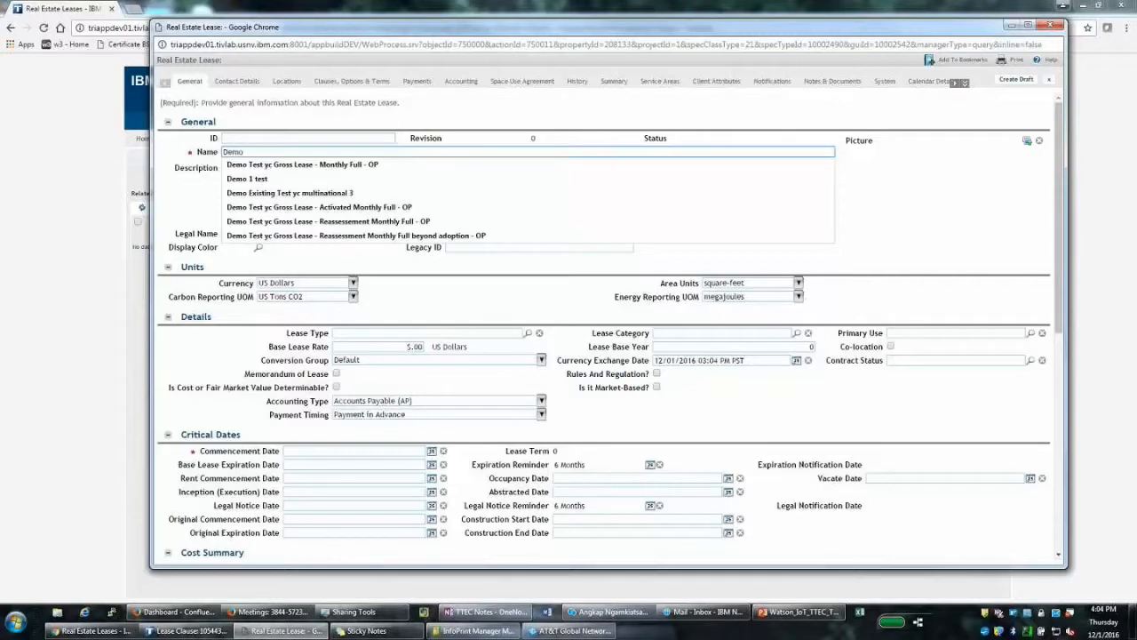
type(" Test yc Gross")
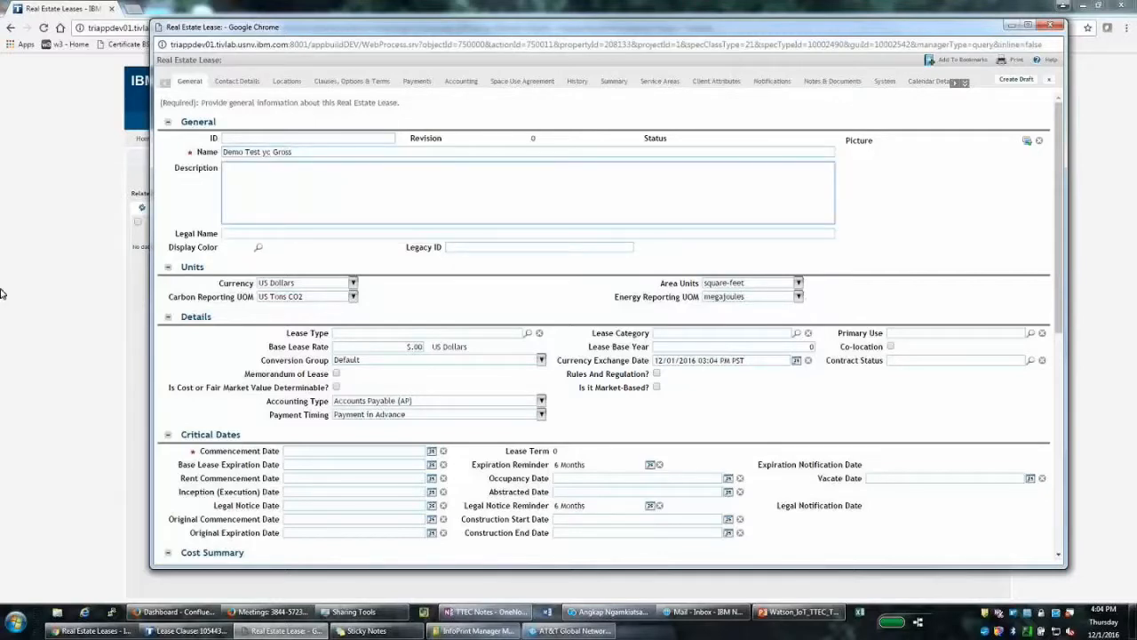
left_click(309, 451)
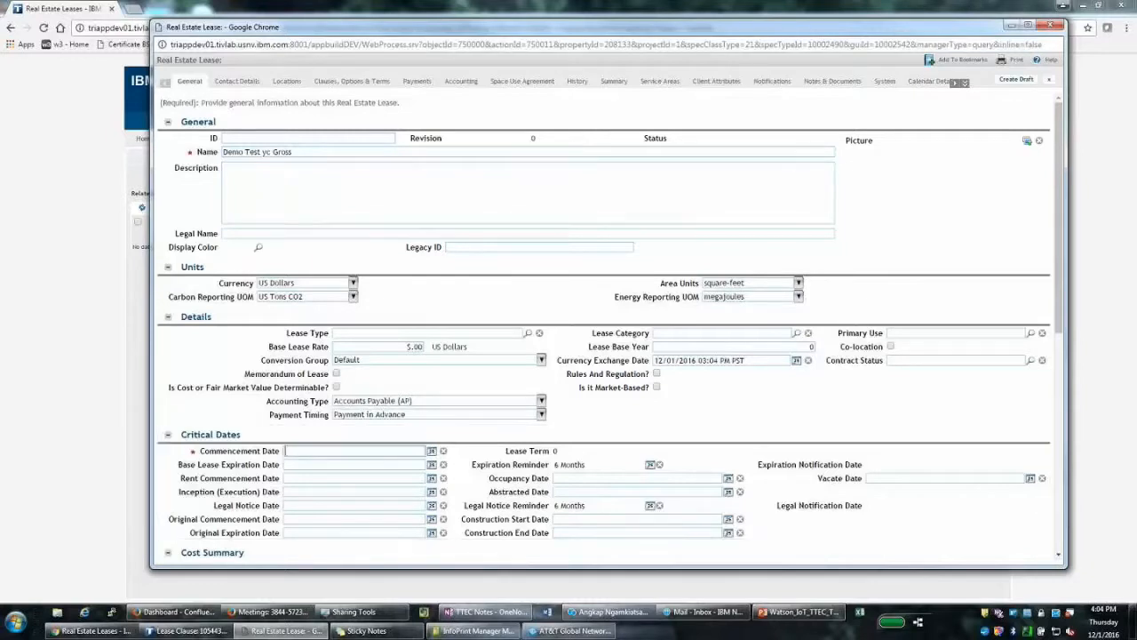
type("7/01/201")
type("6")
key("Tab")
key("Tab")
key("Tab")
type("6/30/")
key("Tab")
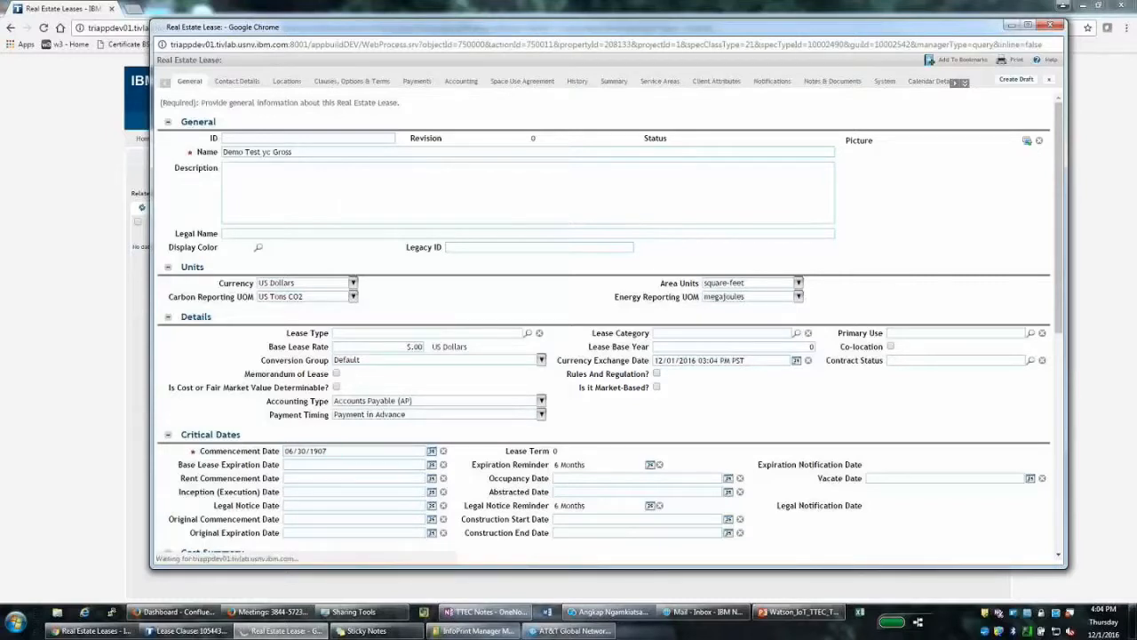
left_click(275, 452)
type("7/01")
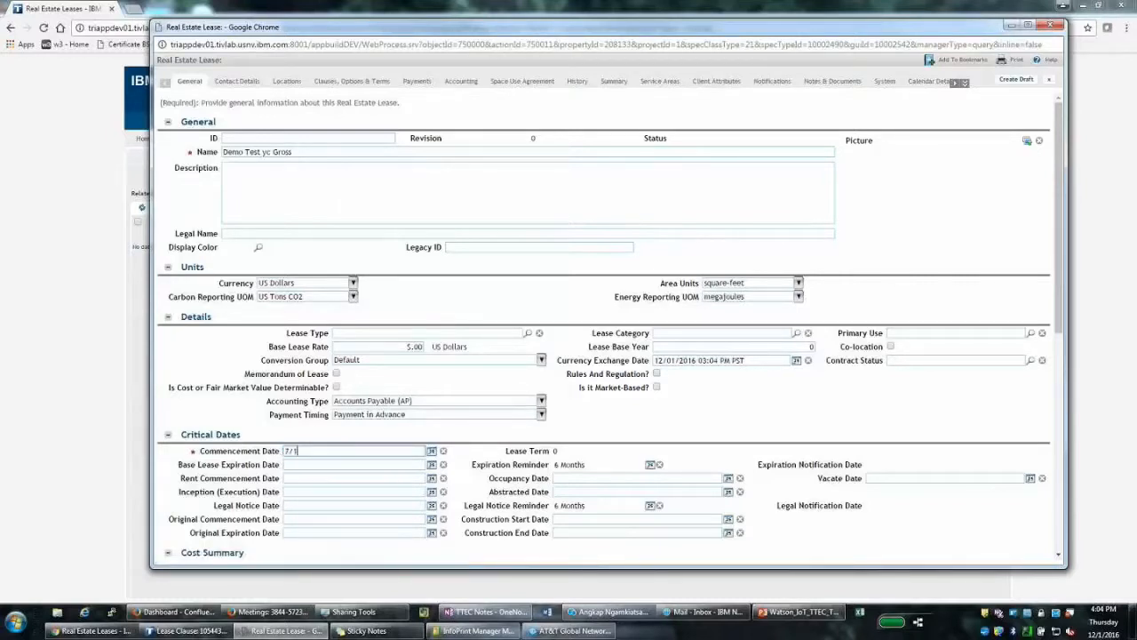
type("/2016")
key("Tab")
Set the base lease expiration date to 06/30/2019, giving a 3-year term, and view Contact Details
left_click(316, 463)
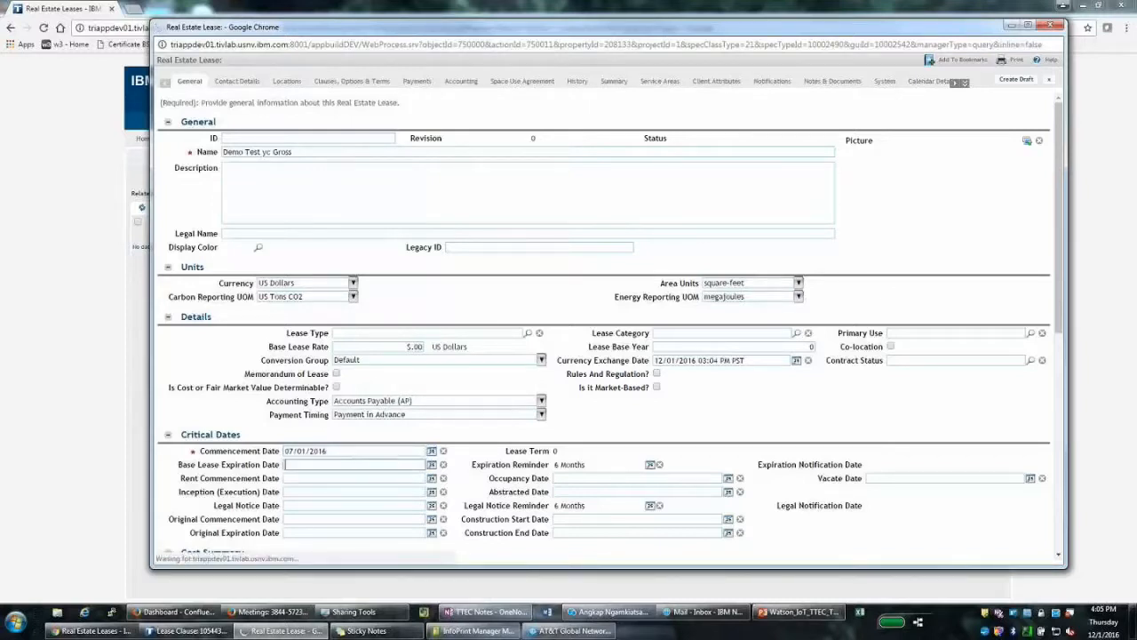
left_click(316, 464)
type("6")
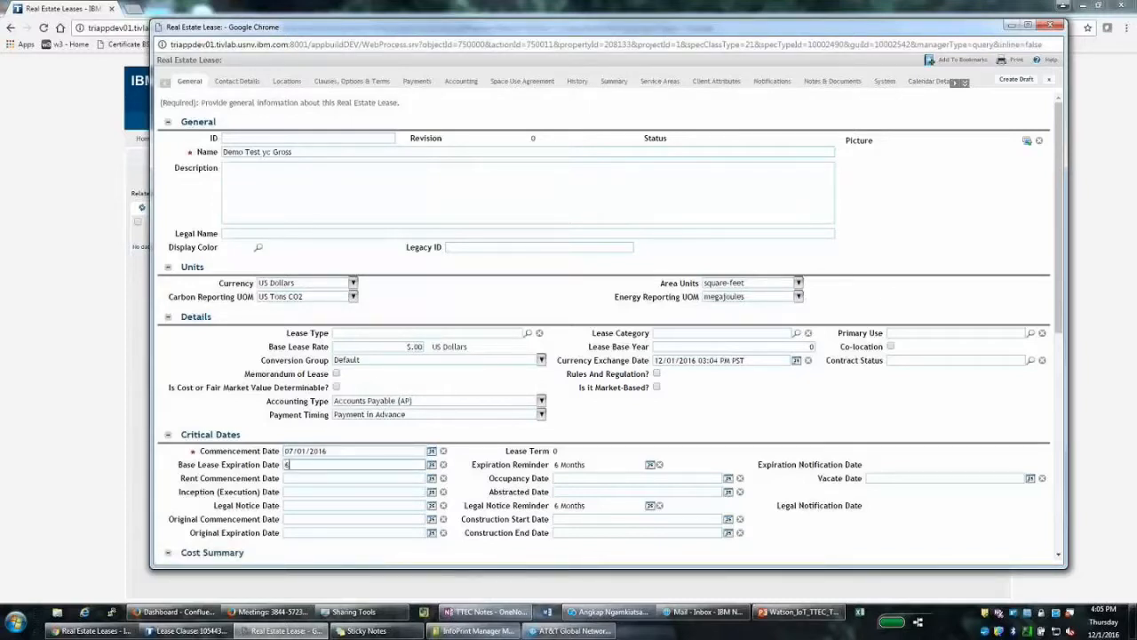
type("/30/2019")
key("Tab")
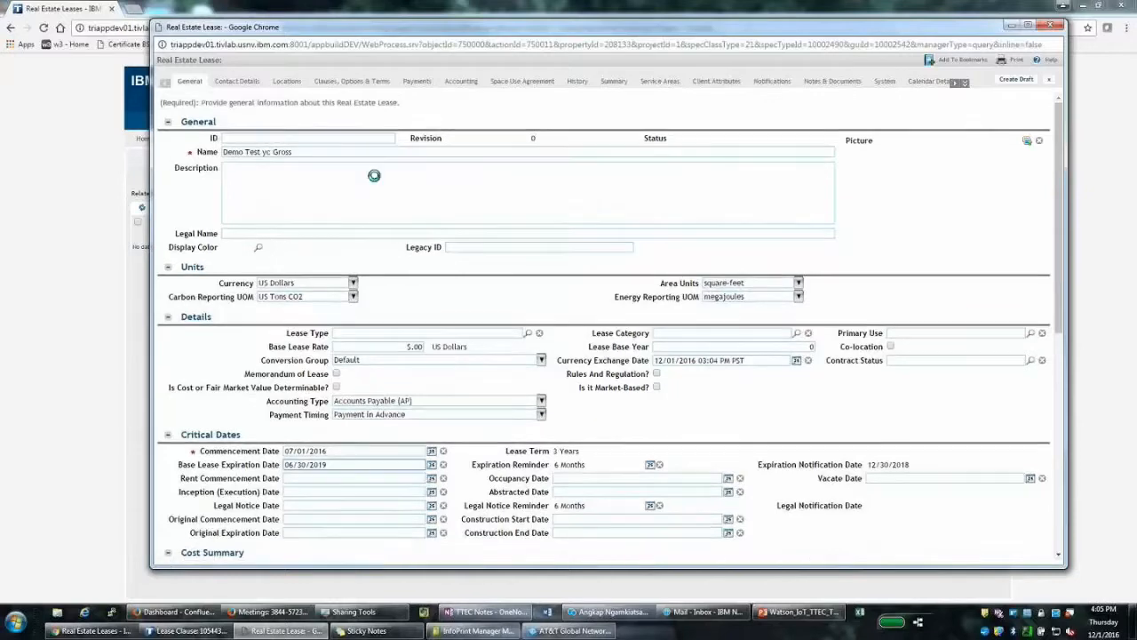
left_click(237, 81)
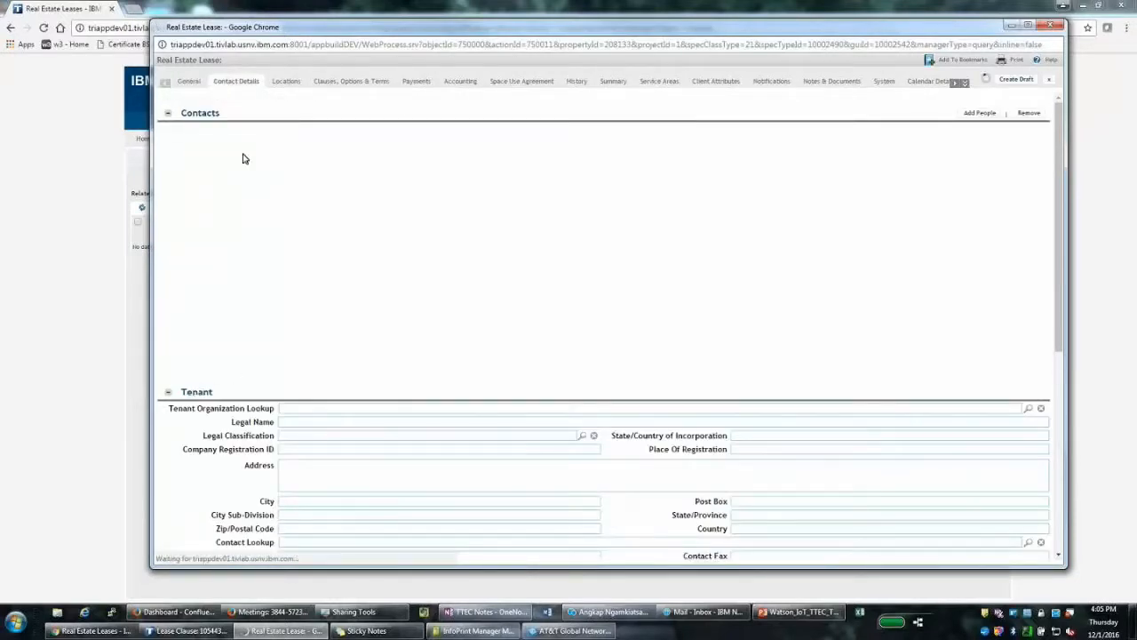
Add the contract administrator person as a lease contact and save the role
left_click(246, 167)
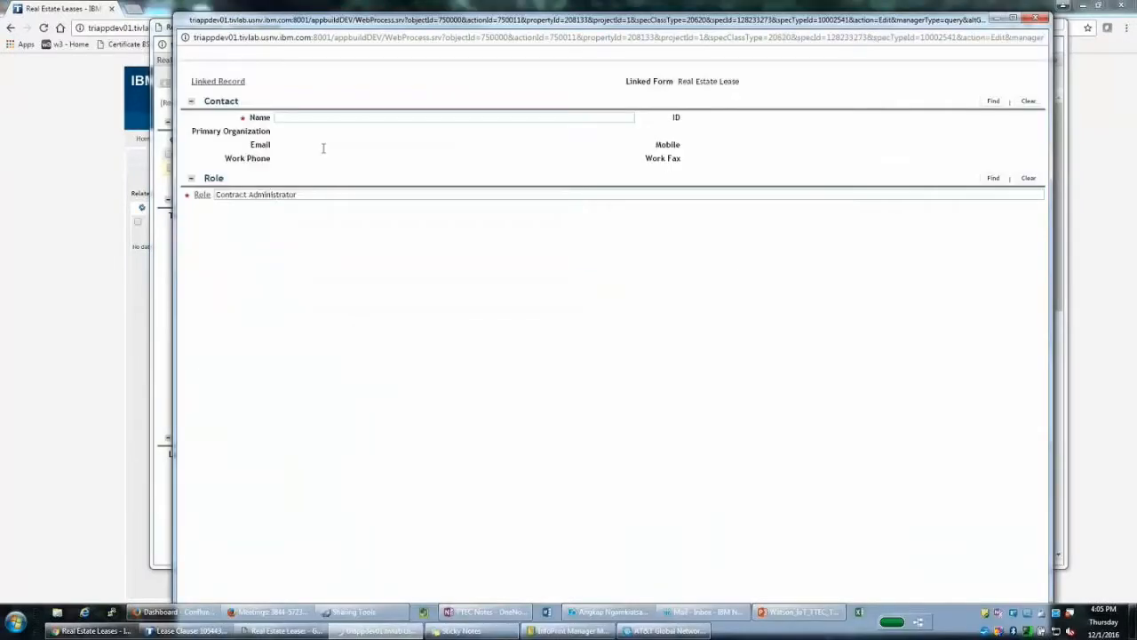
type("yung")
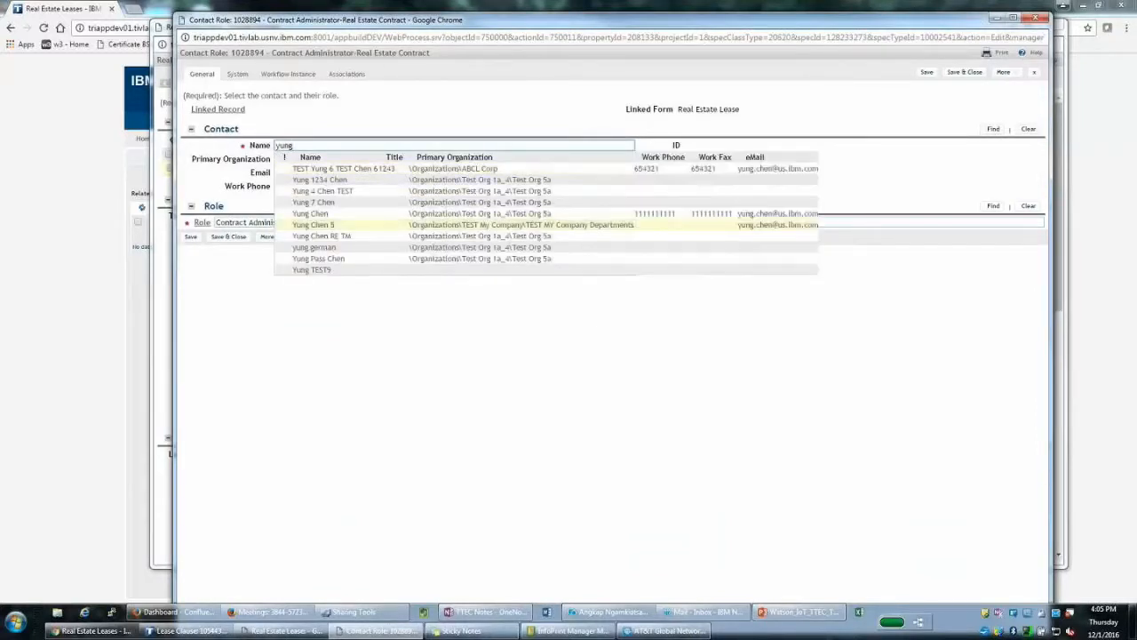
left_click(327, 215)
left_click(225, 236)
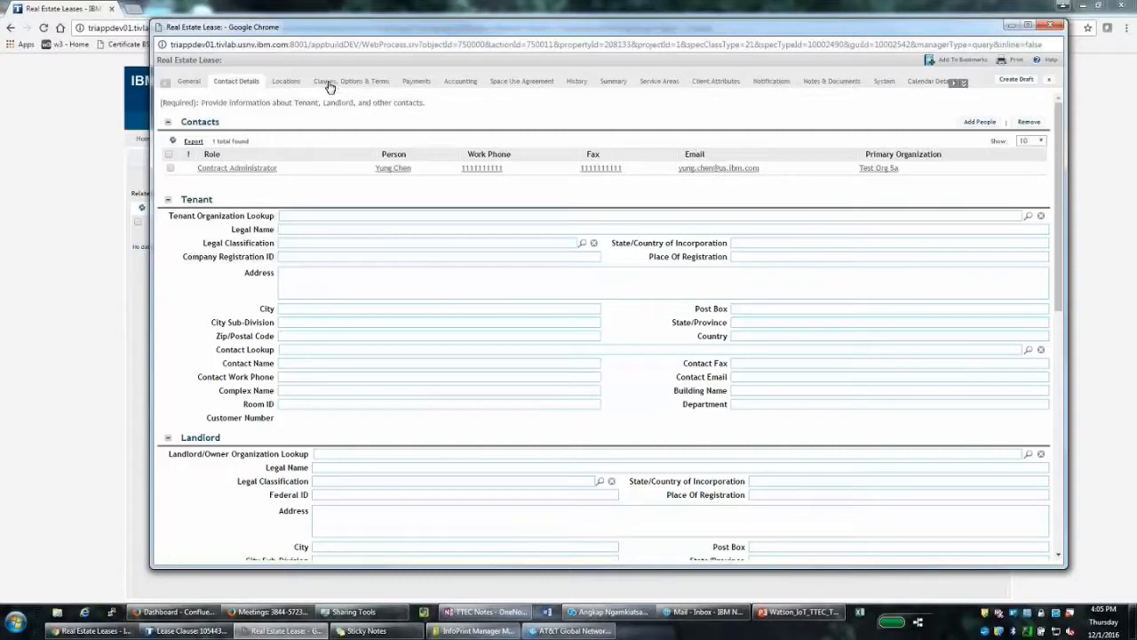
Set the lease category to Full Service Gross, create the draft, and view Accounting
left_click(191, 83)
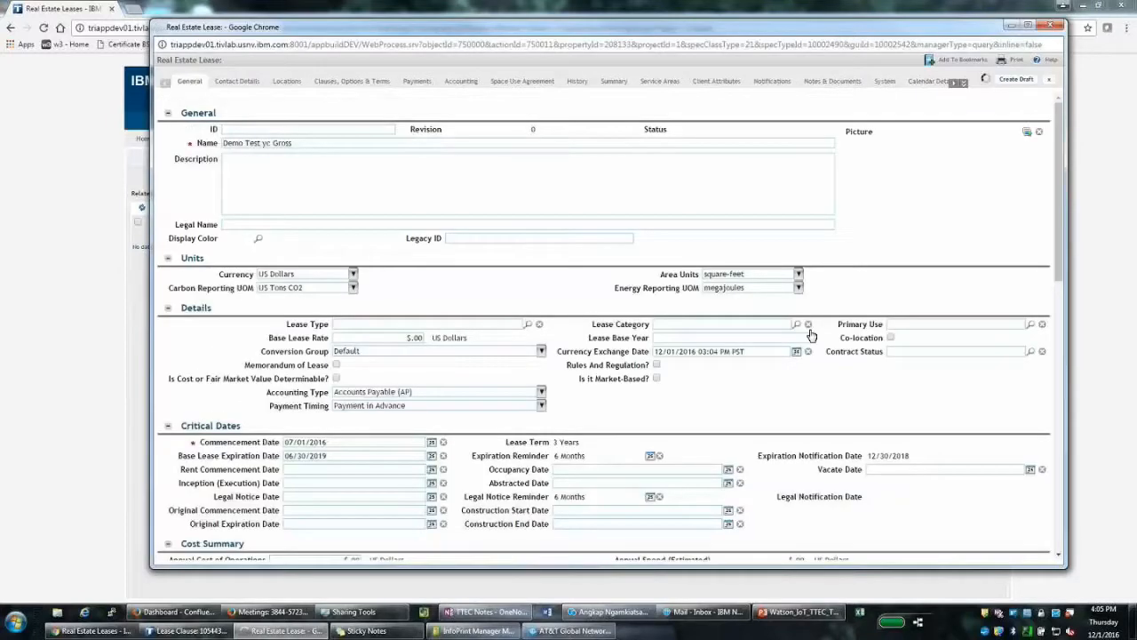
left_click(795, 334)
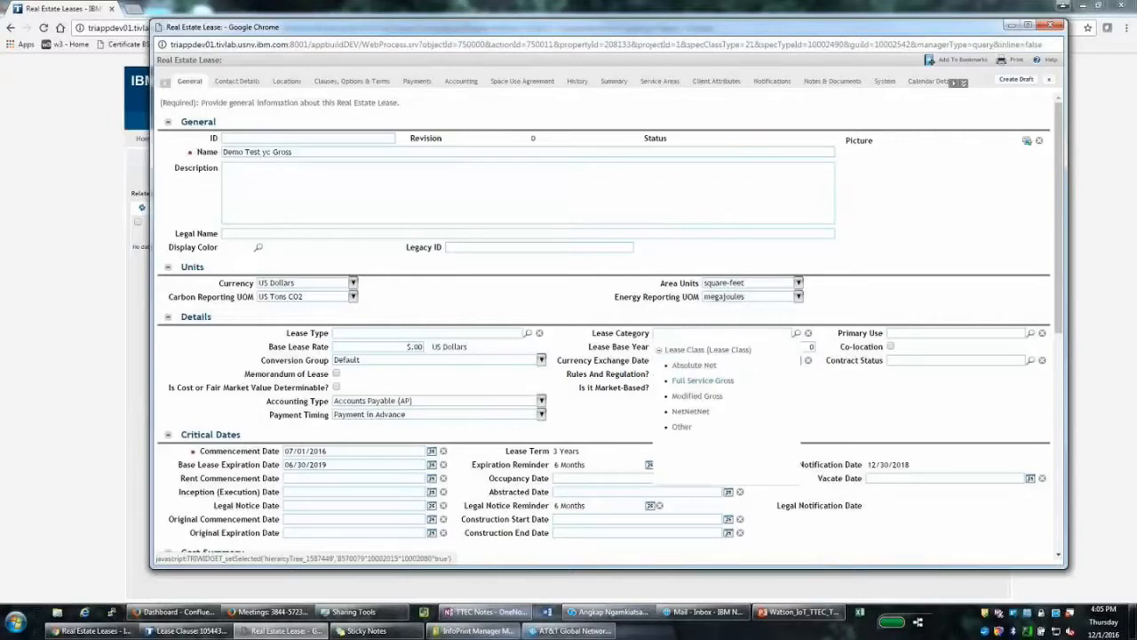
left_click(702, 380)
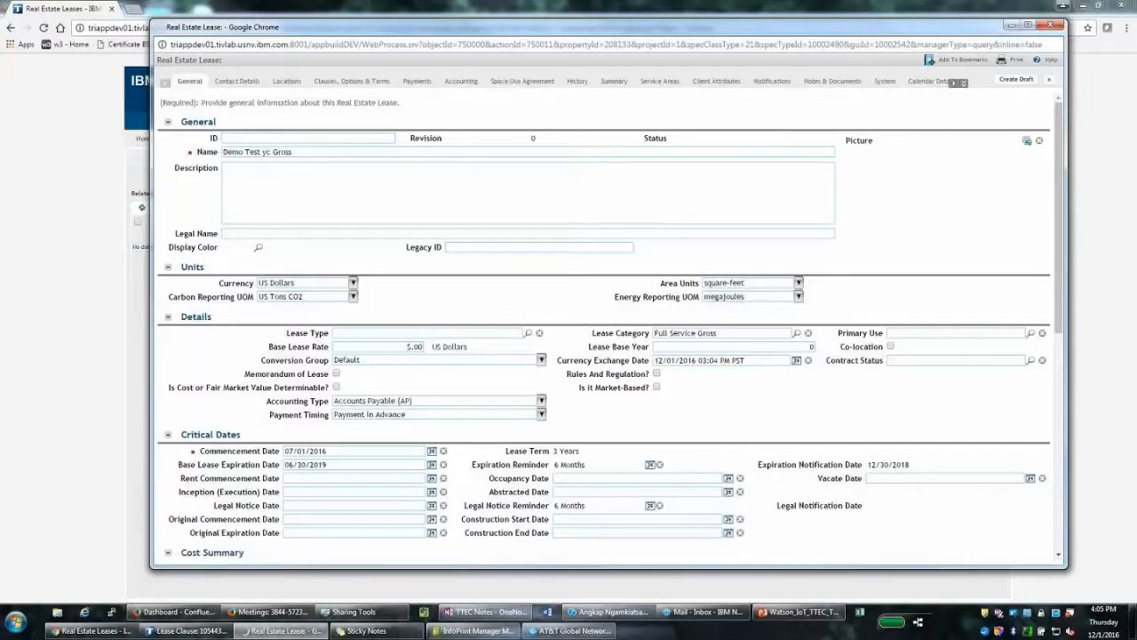
left_click(1015, 79)
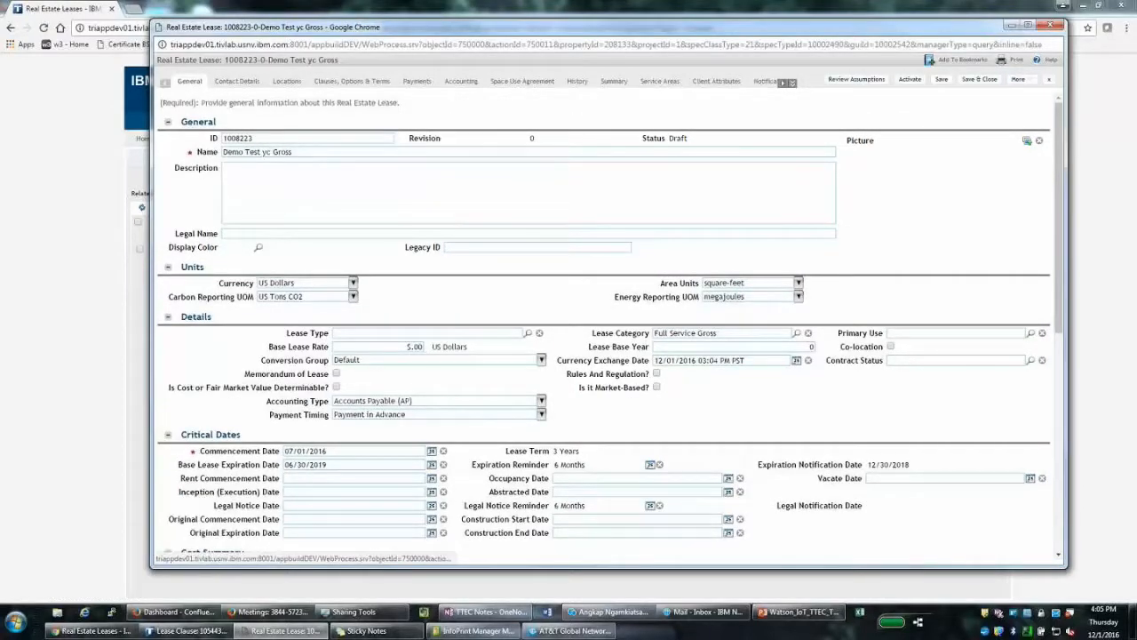
left_click(461, 81)
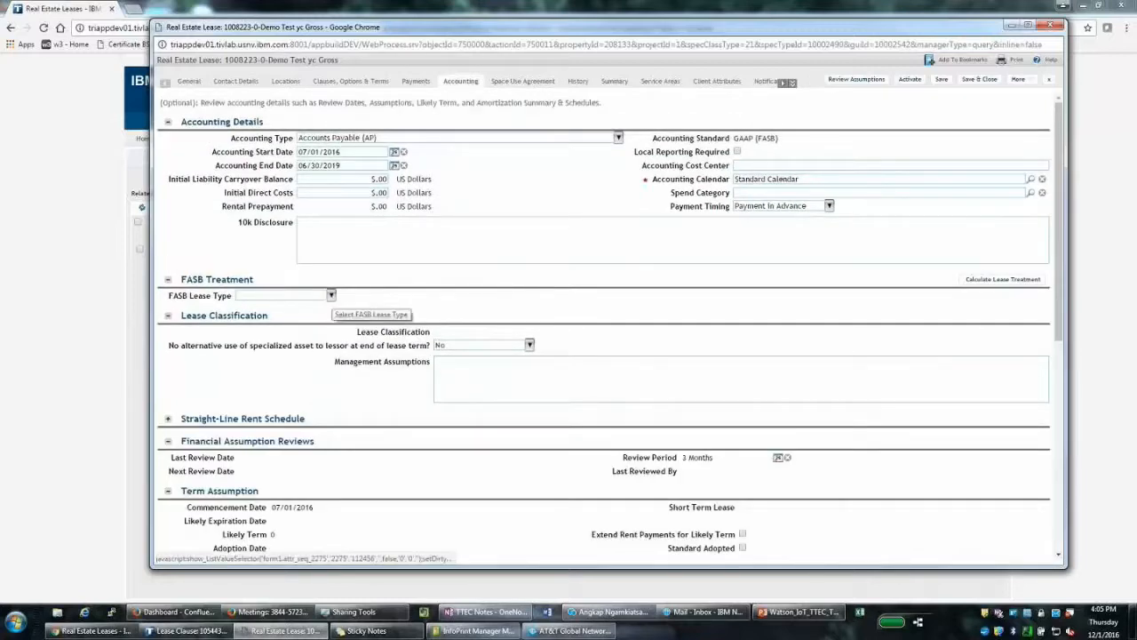
Choose Building and Land as the FASB lease type, then scroll to the rent component assumptions
left_click(302, 294)
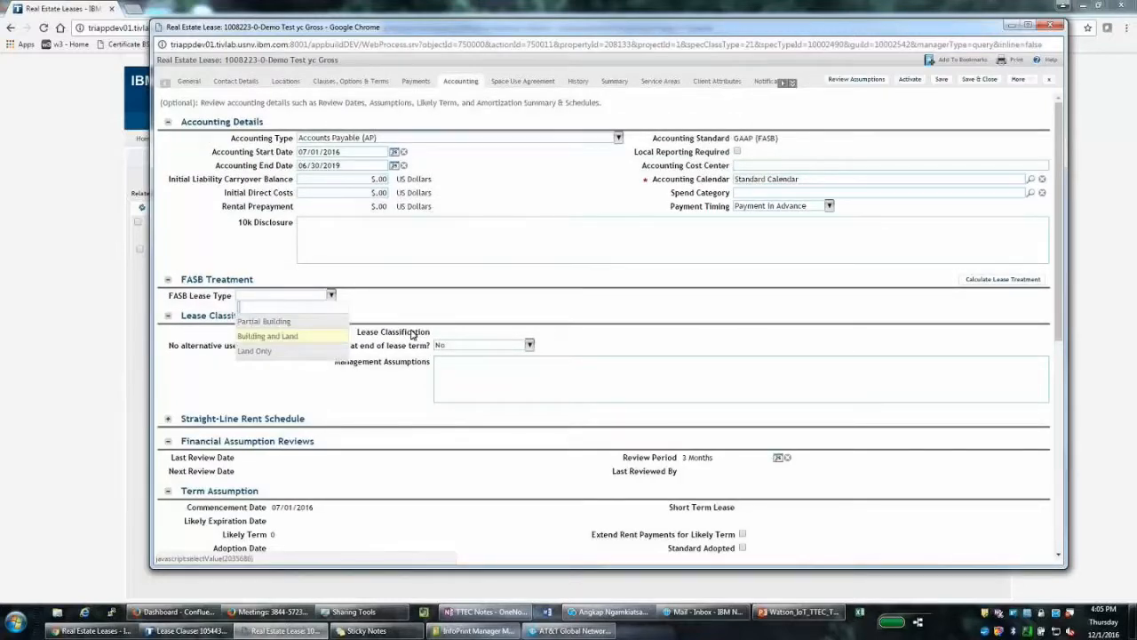
left_click(267, 336)
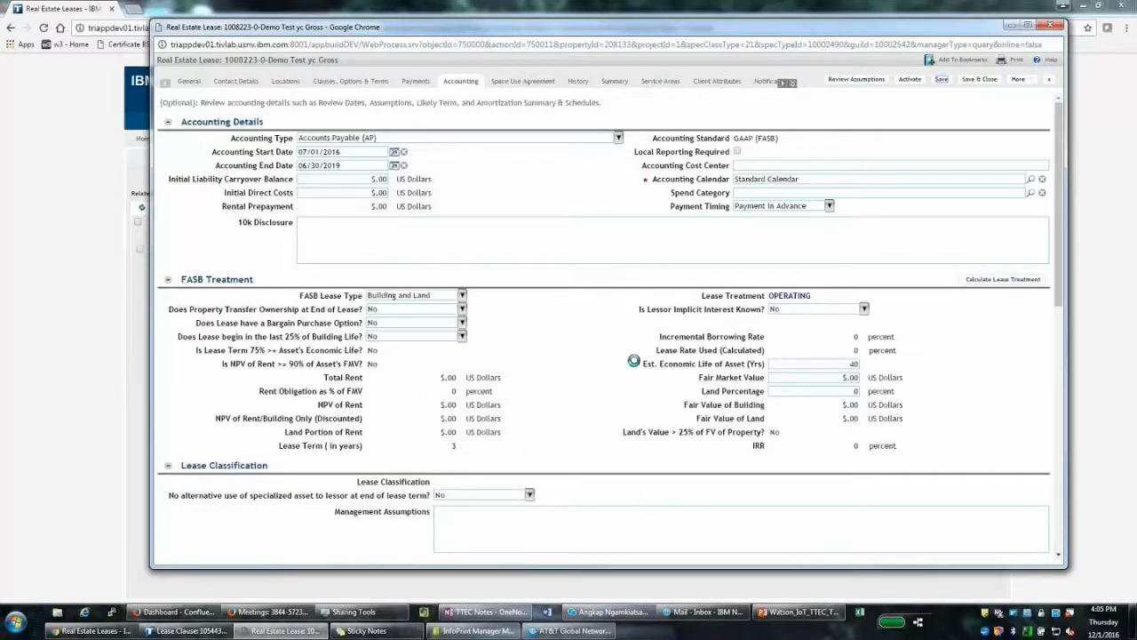
scroll(438, 379, "down", 3)
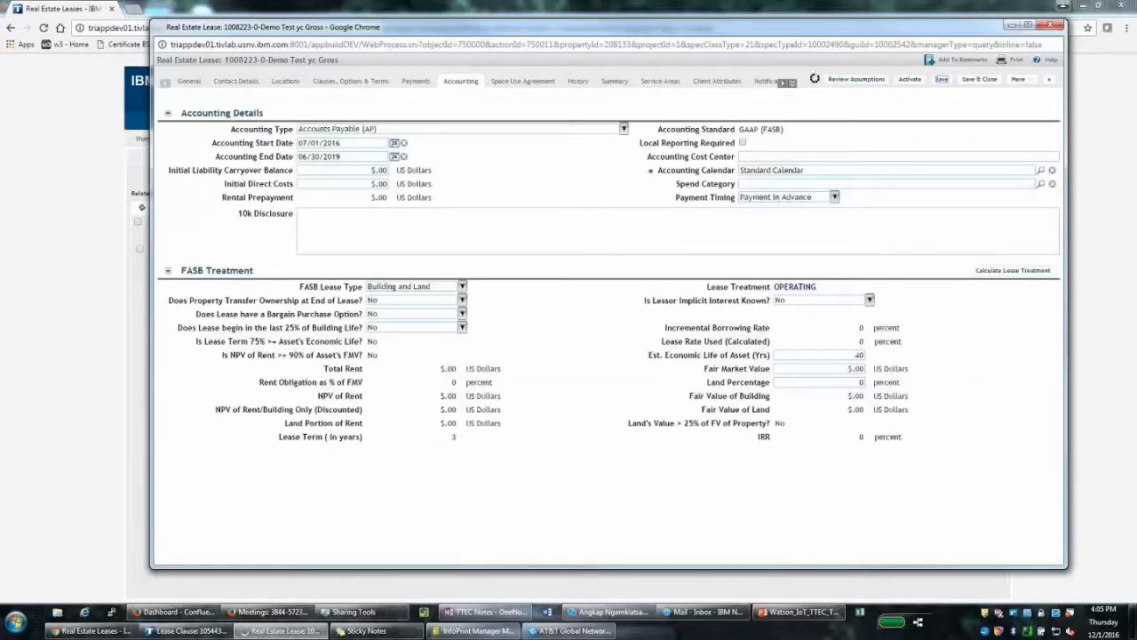
scroll(474, 345, "down", 1)
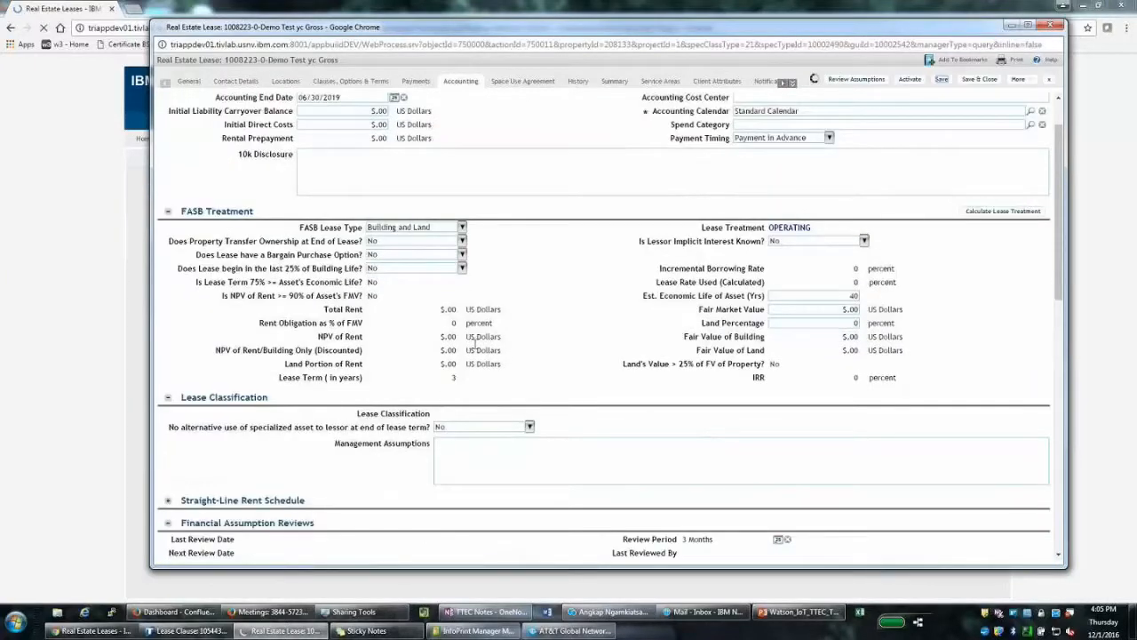
scroll(474, 345, "down", 5)
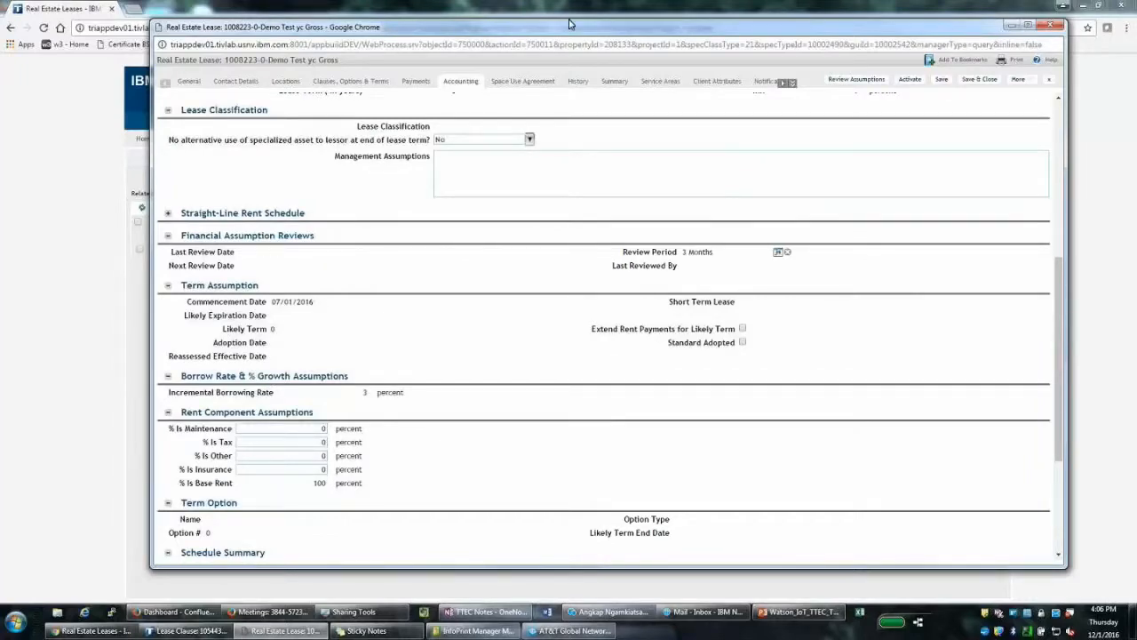
left_click_drag(529, 48, 423, 50)
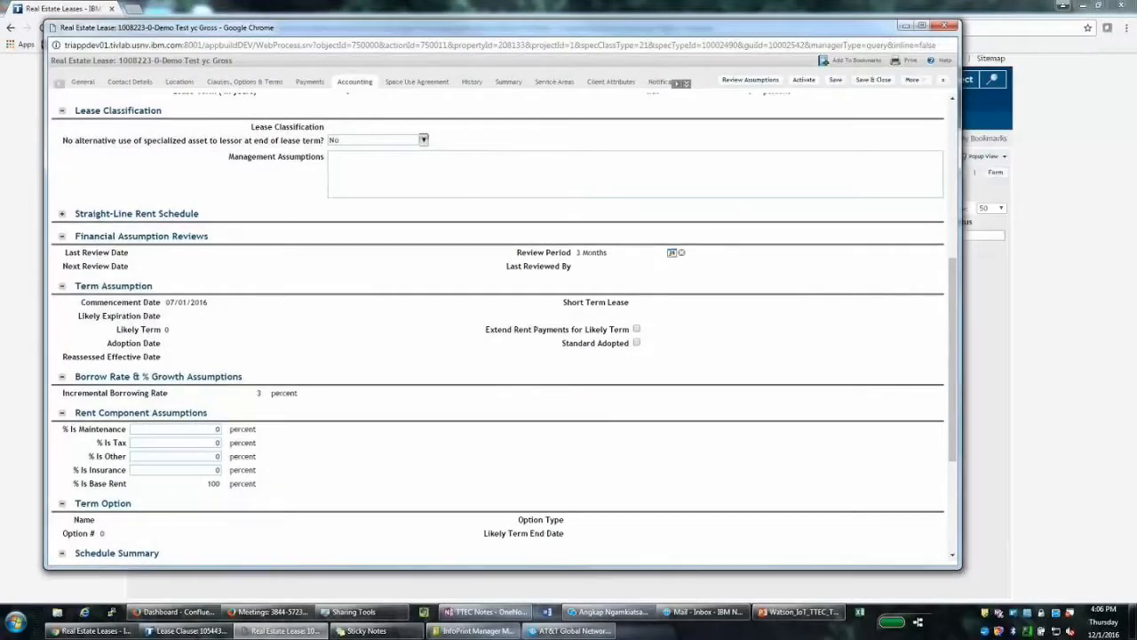
Re-save the Lease Accounting Settings defaults in Application Settings
left_click(945, 26)
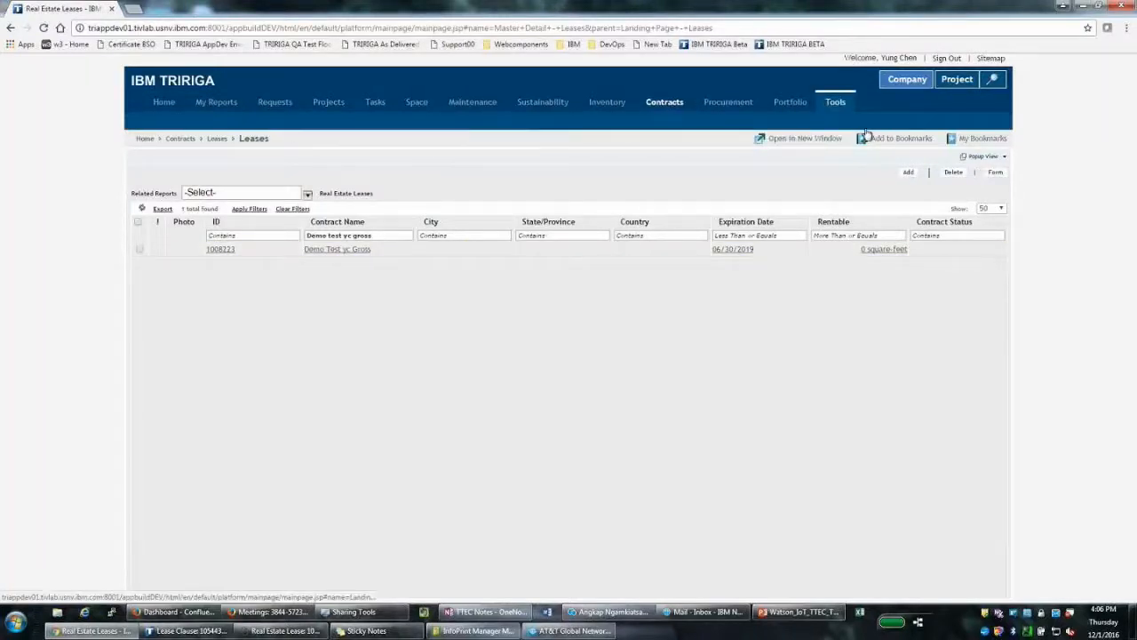
mouse_move(850, 125)
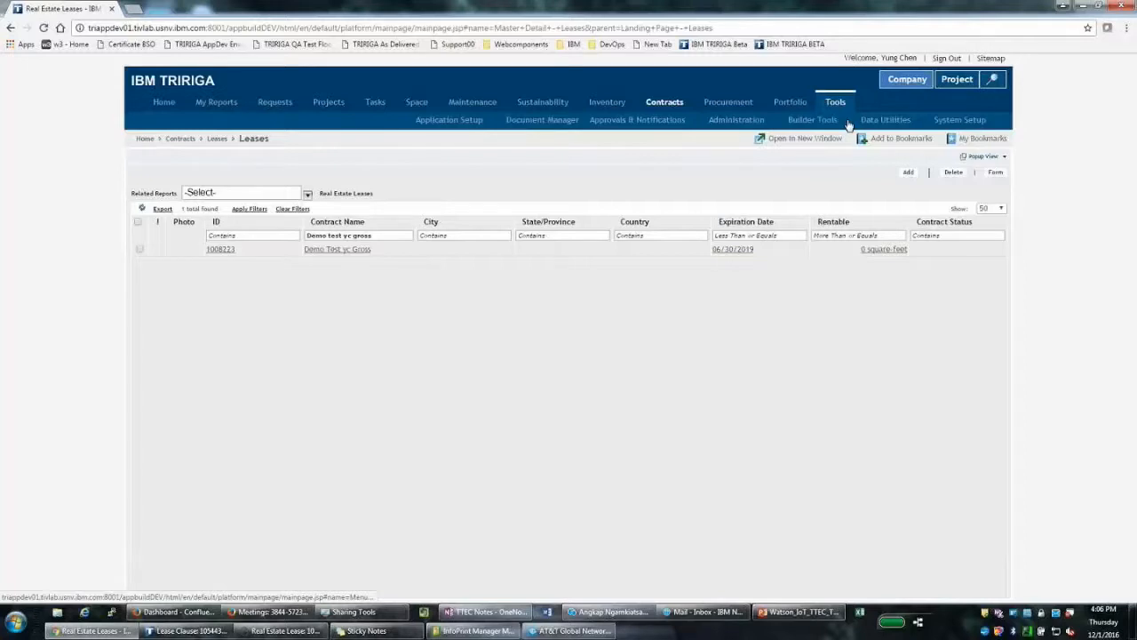
mouse_move(959, 121)
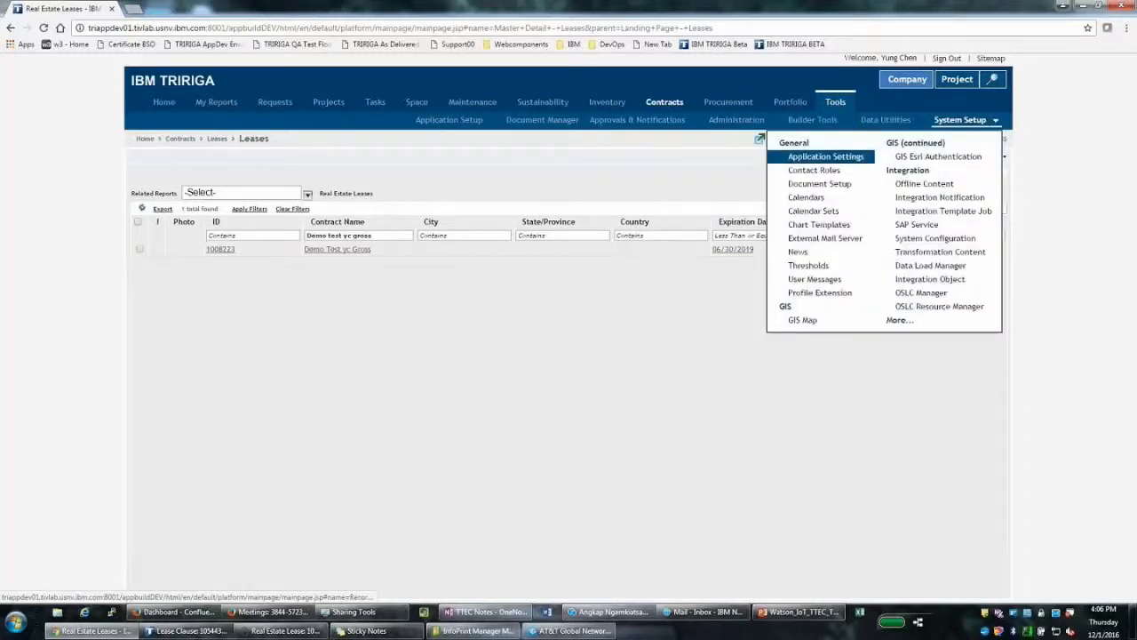
left_click(826, 156)
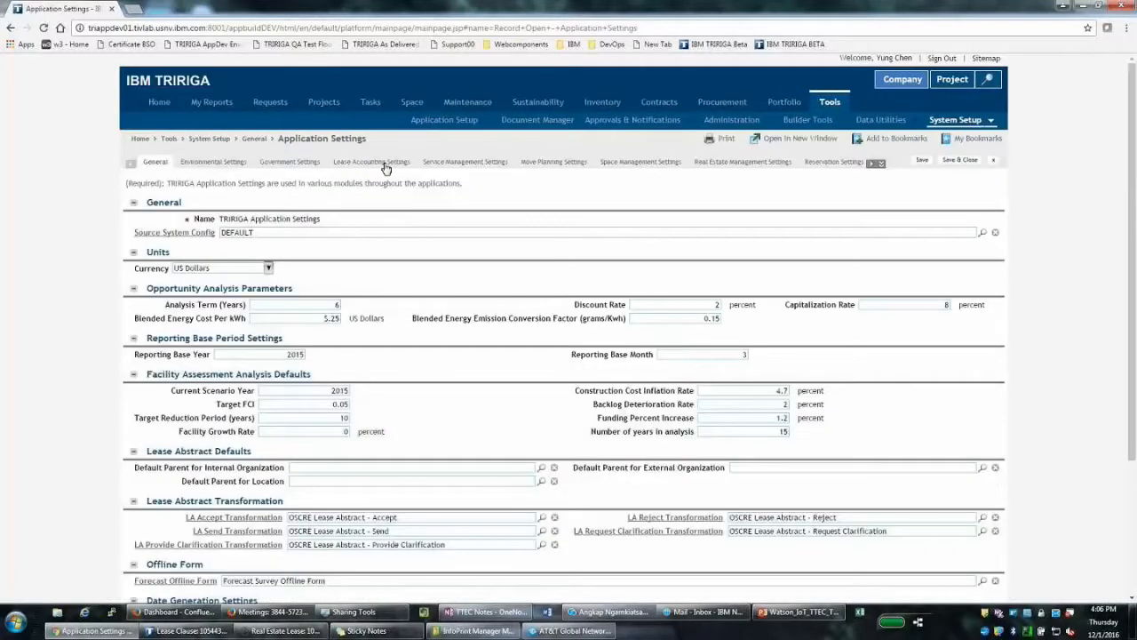
left_click(373, 161)
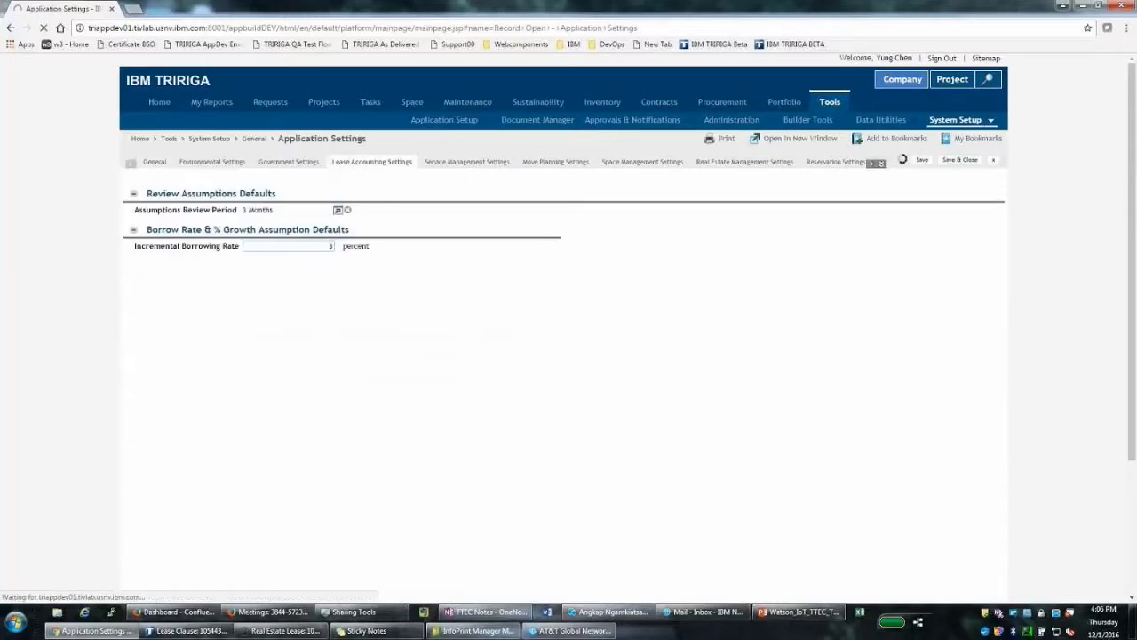
left_click(922, 160)
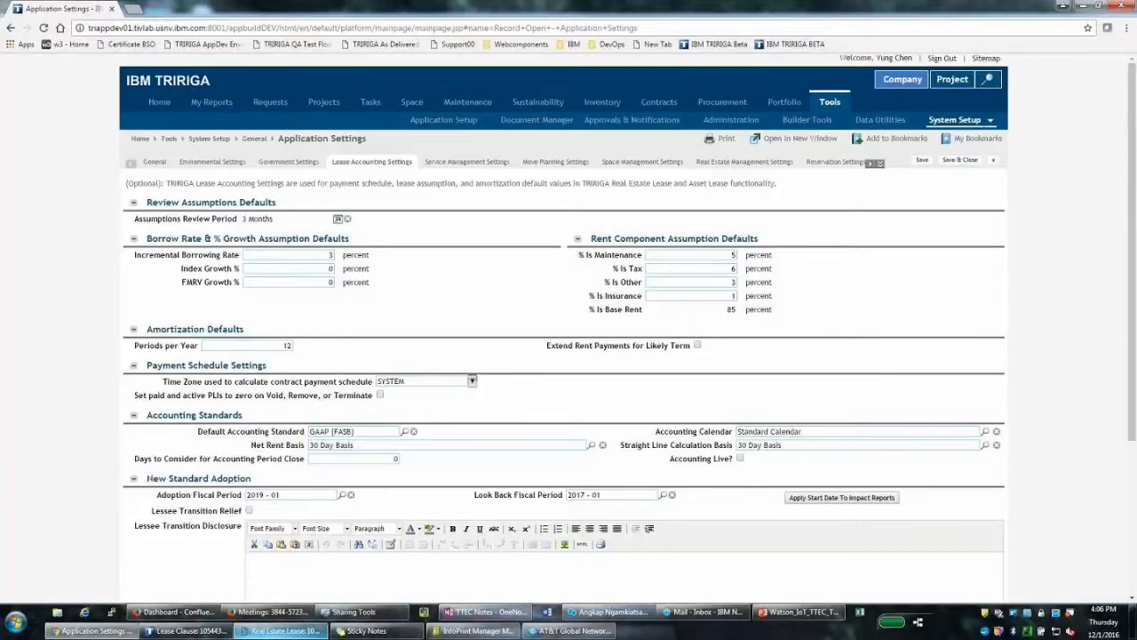
Bring the draft lease back up at the top of its Accounting details
left_click(282, 630)
scroll(661, 236, "up", 3)
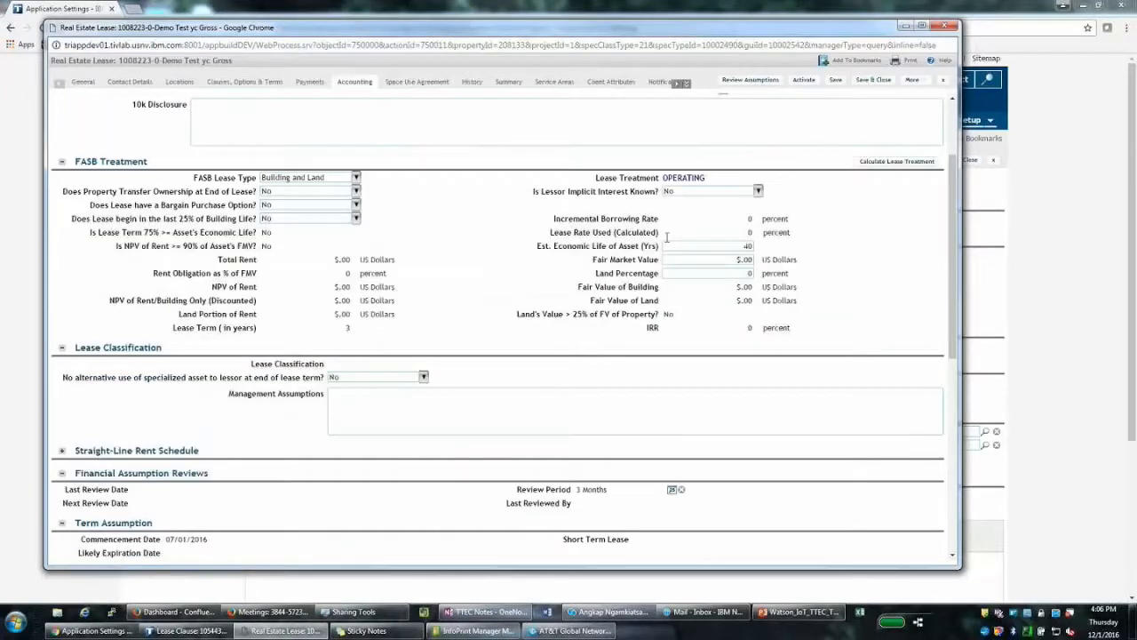
scroll(666, 236, "up", 2)
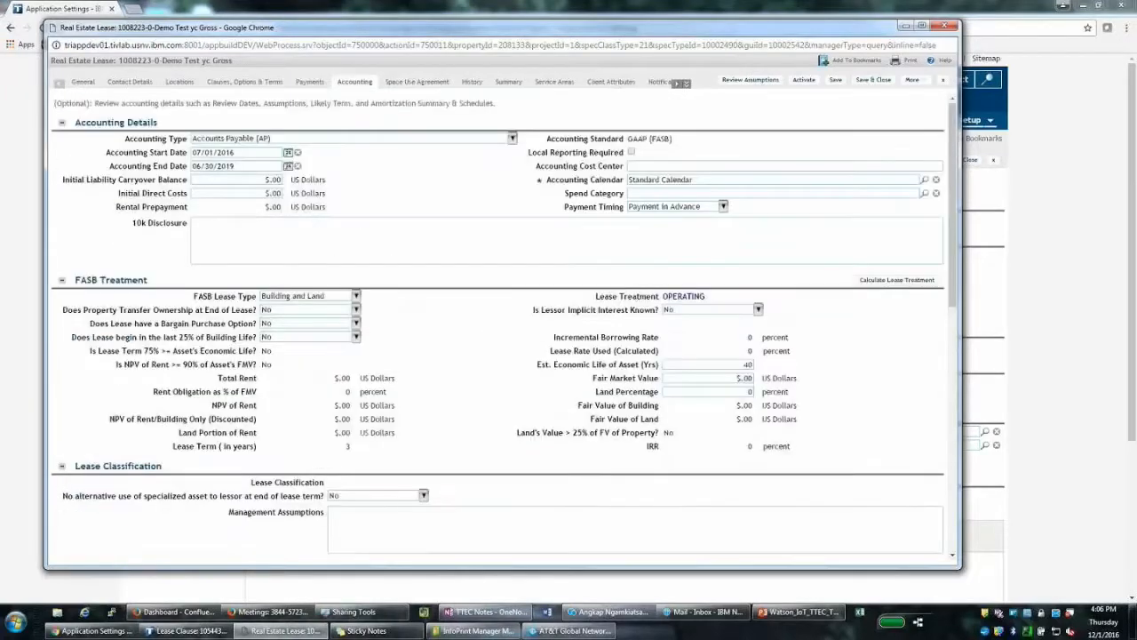
Close the draft lease and start a new lease named 'Demo Test yc gross lease 2'
left_click(944, 26)
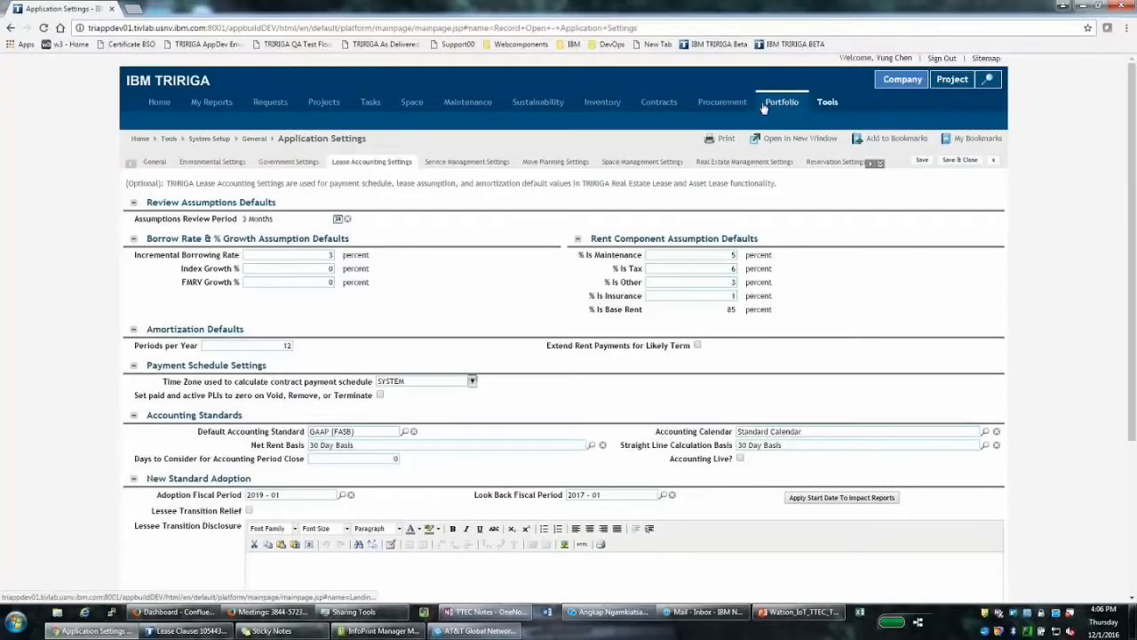
mouse_move(666, 105)
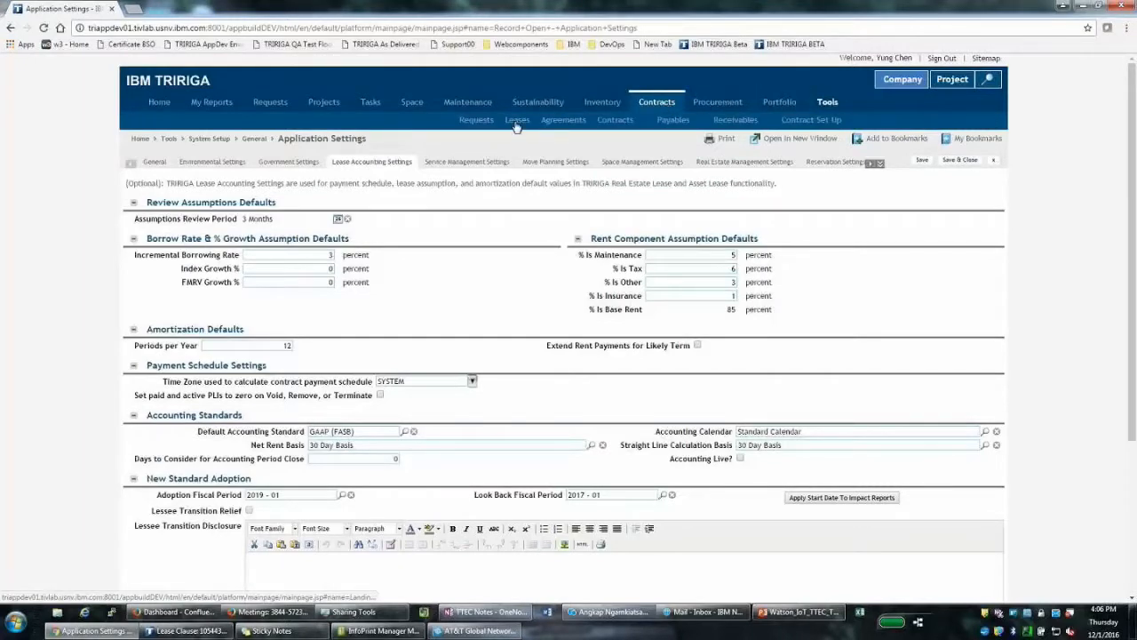
left_click(516, 123)
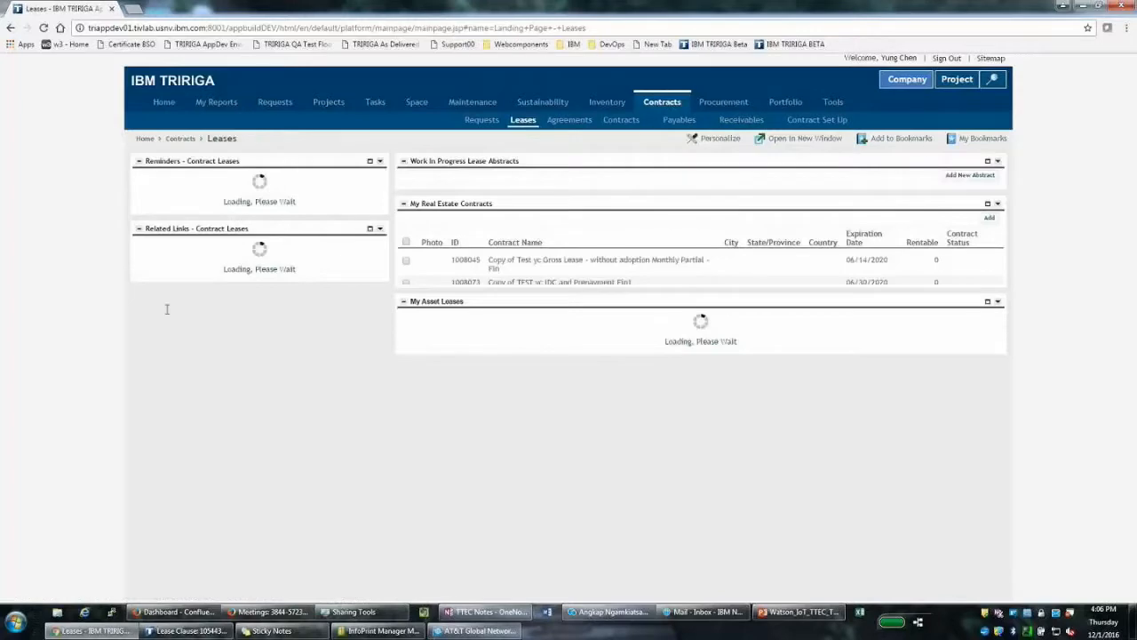
left_click(167, 309)
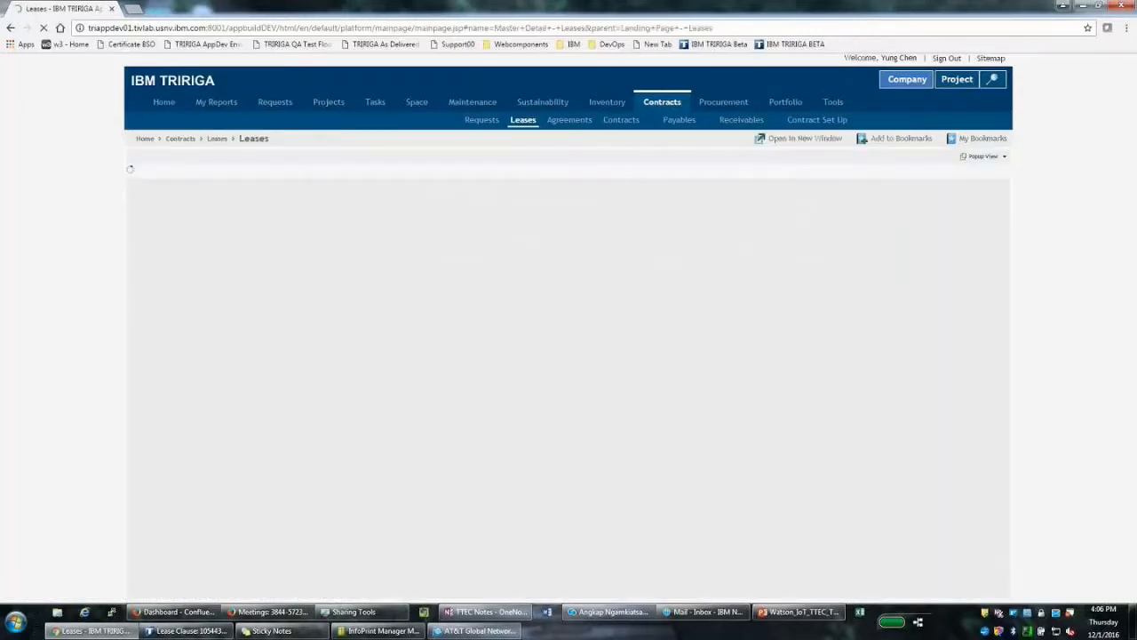
left_click(908, 172)
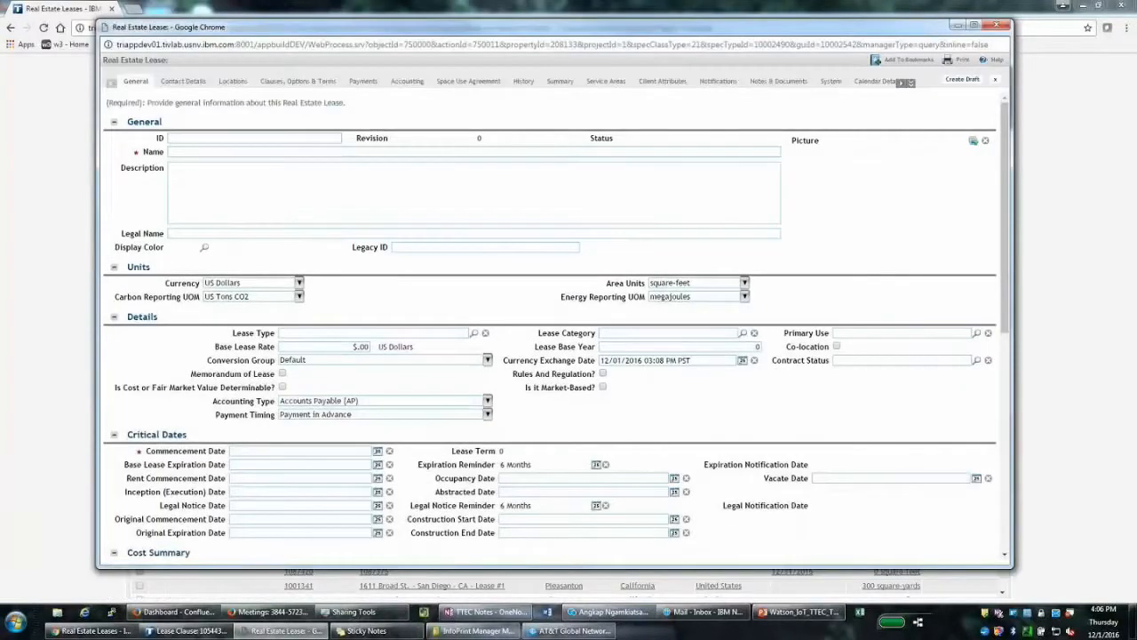
type("Demo T")
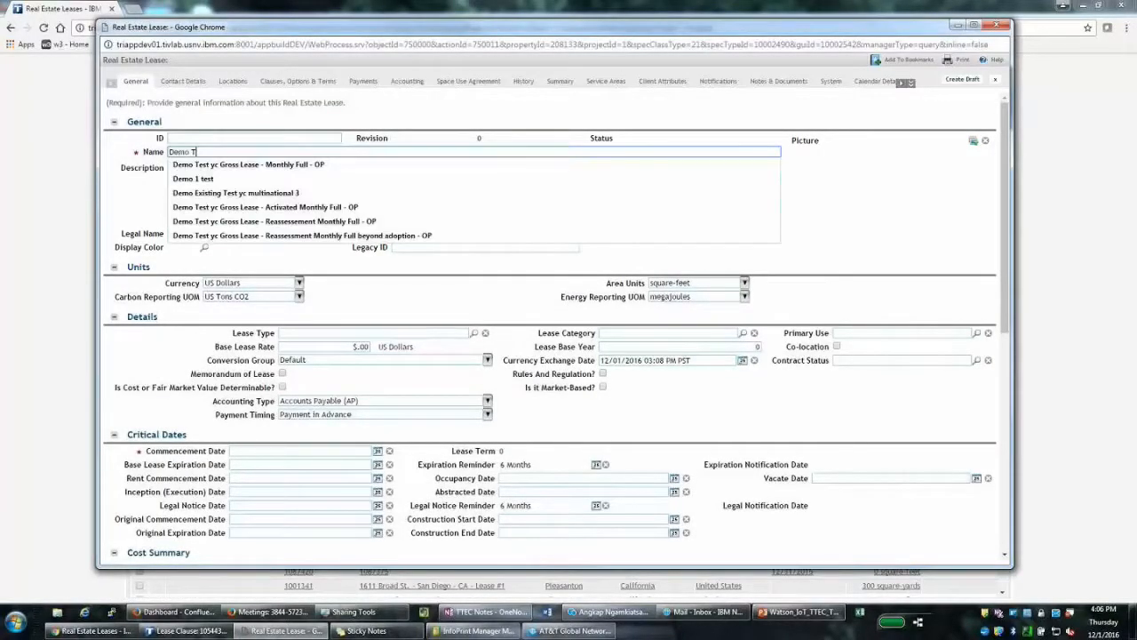
type("est yc gross")
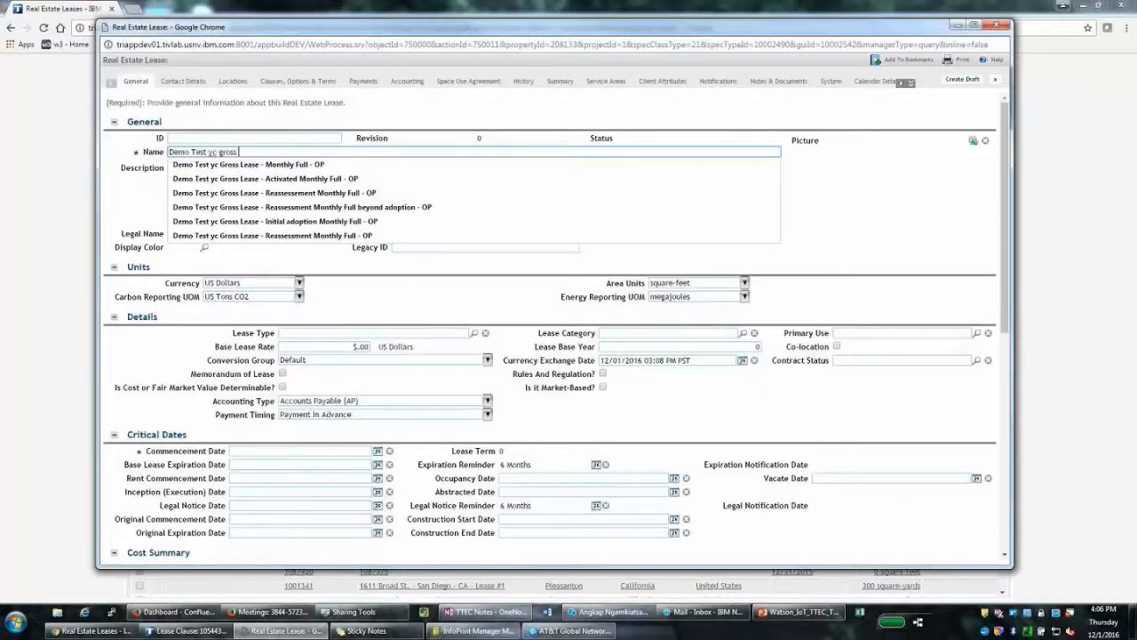
type(" lease 2")
key("Tab")
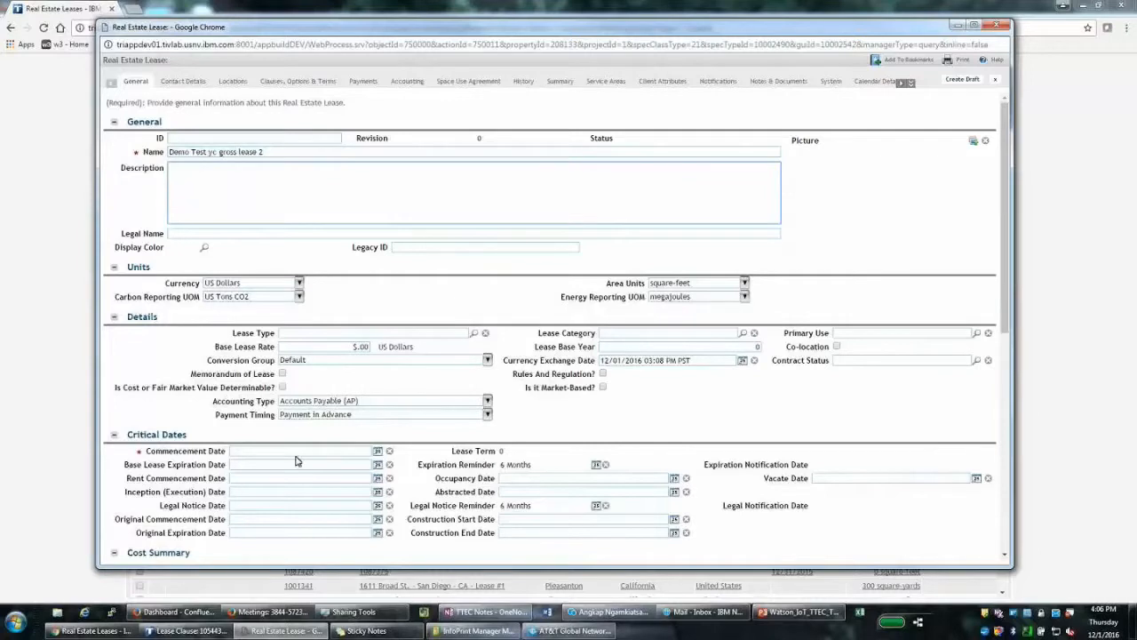
Set the new lease's category to Full Service Gross
left_click(743, 333)
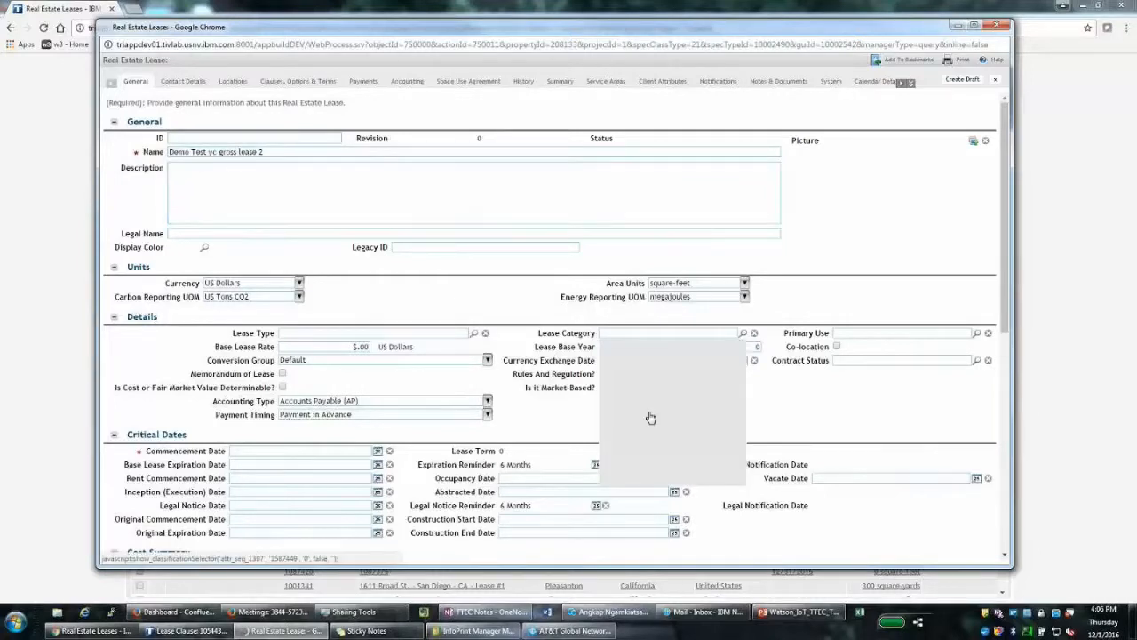
left_click(659, 380)
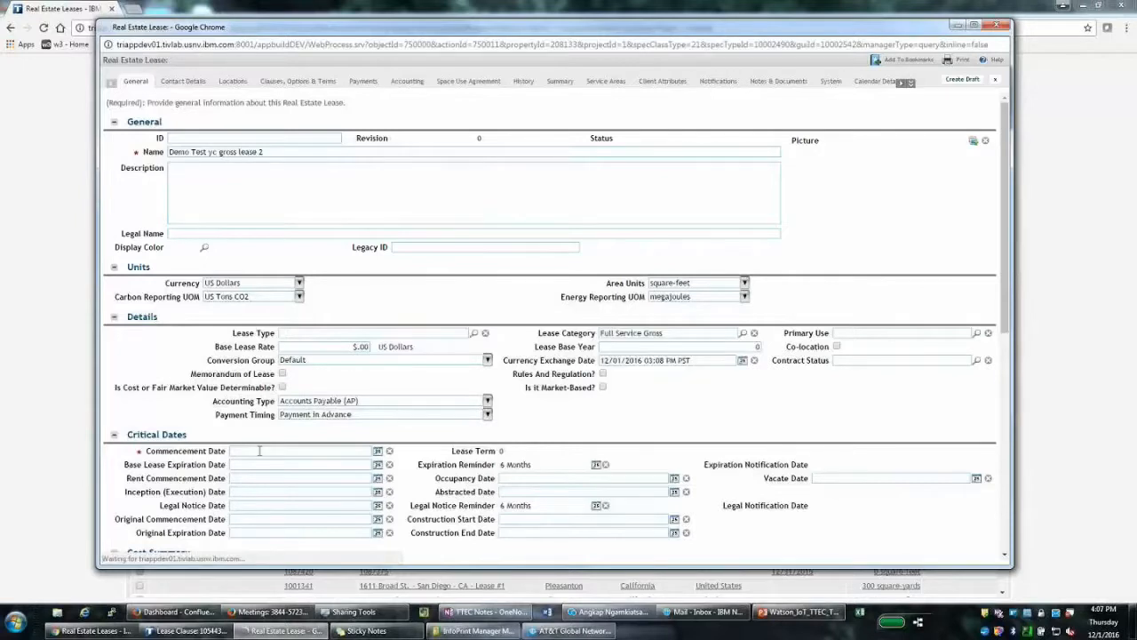
left_click(606, 333)
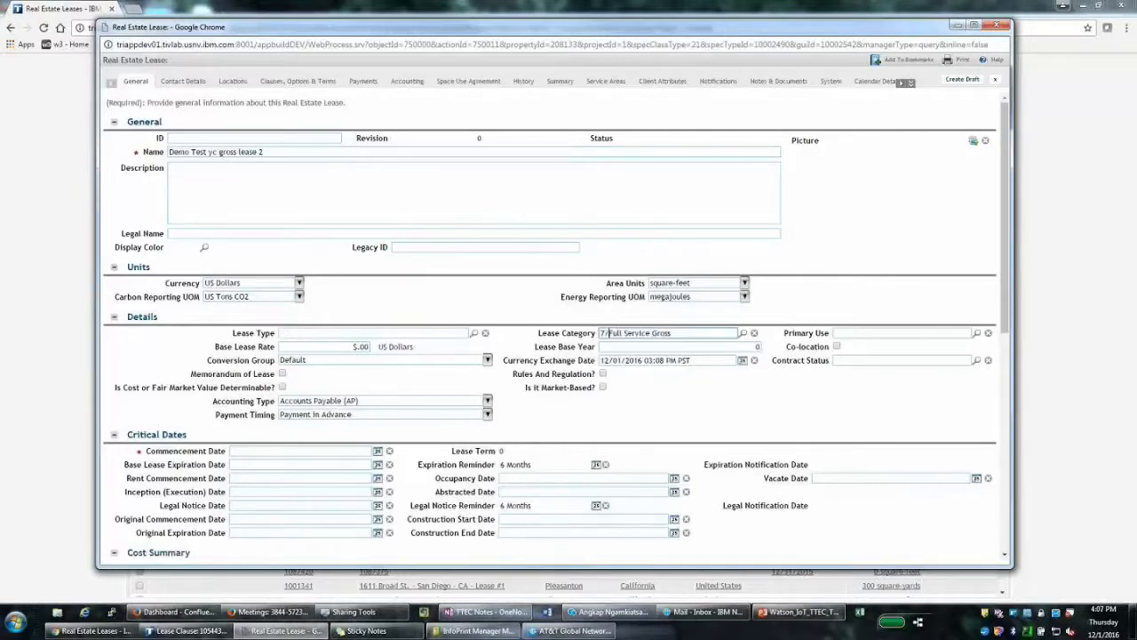
left_click(262, 450)
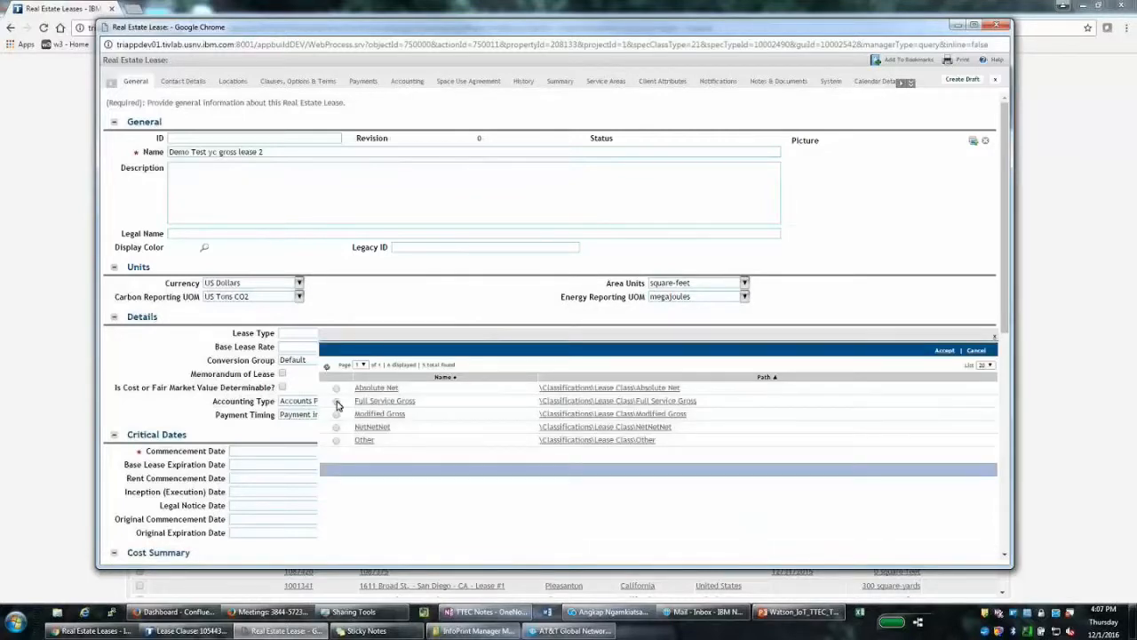
left_click(337, 402)
left_click(945, 351)
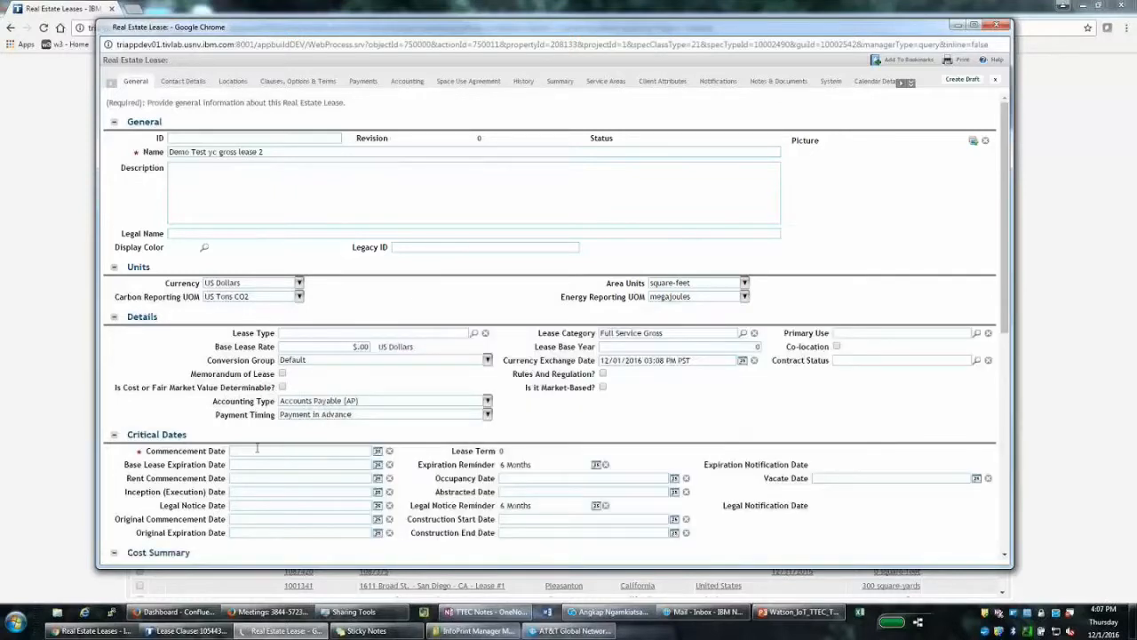
Enter commencement 07/01/2016 and expiration 06/30/2019 for a 3-year term, then view Contact Details
left_click(300, 451)
type("7/1/16")
key("Tab")
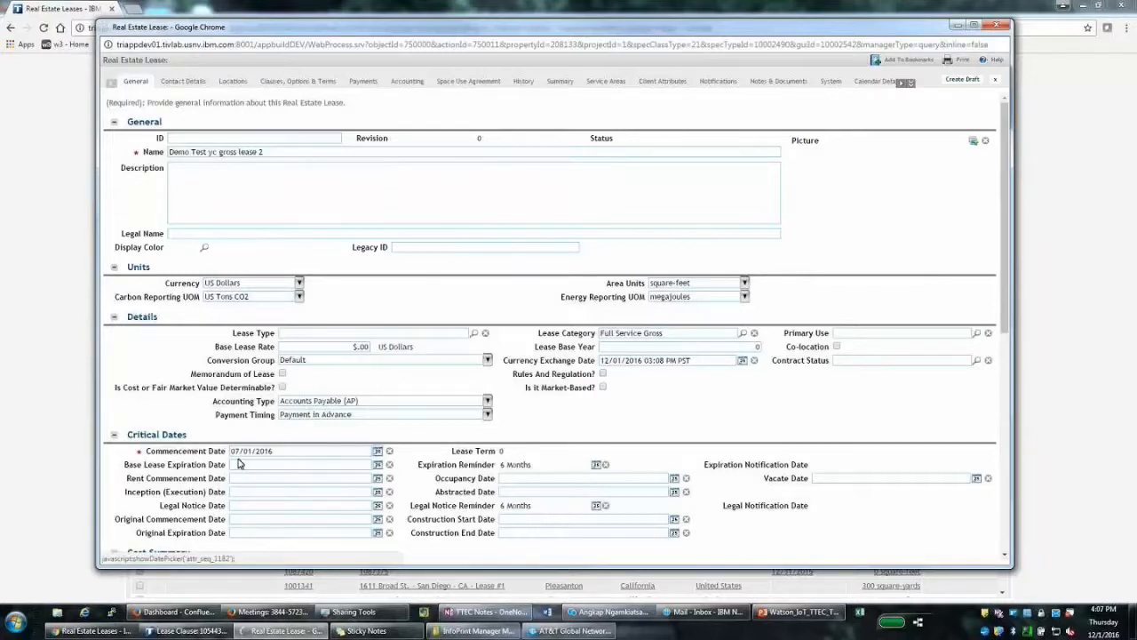
left_click(238, 463)
type("6/")
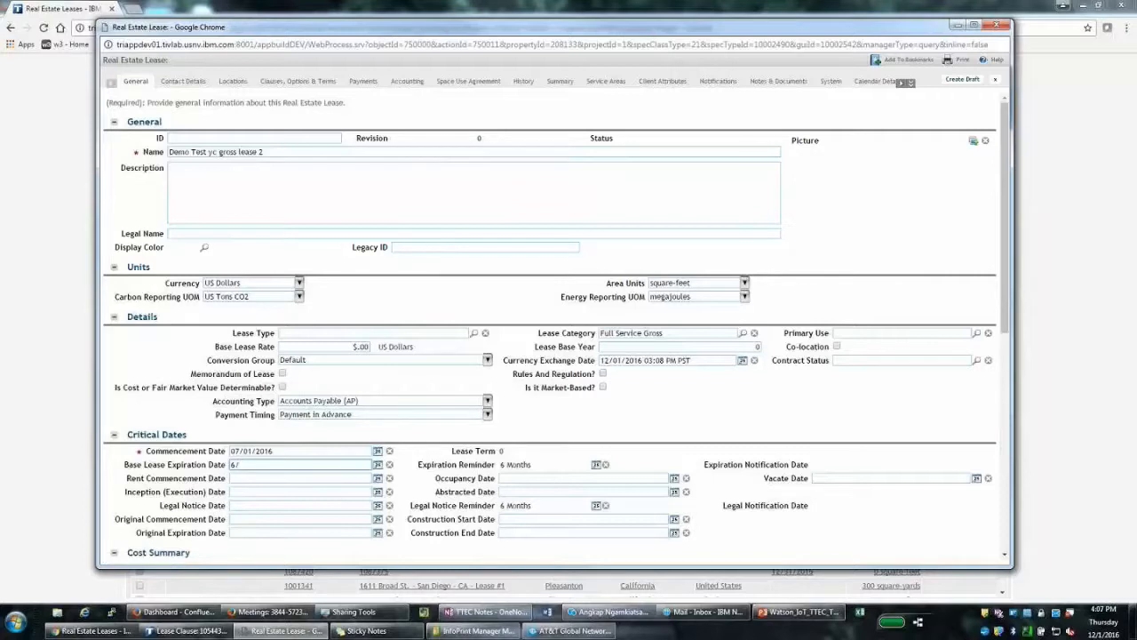
type("30/2019")
key("Tab")
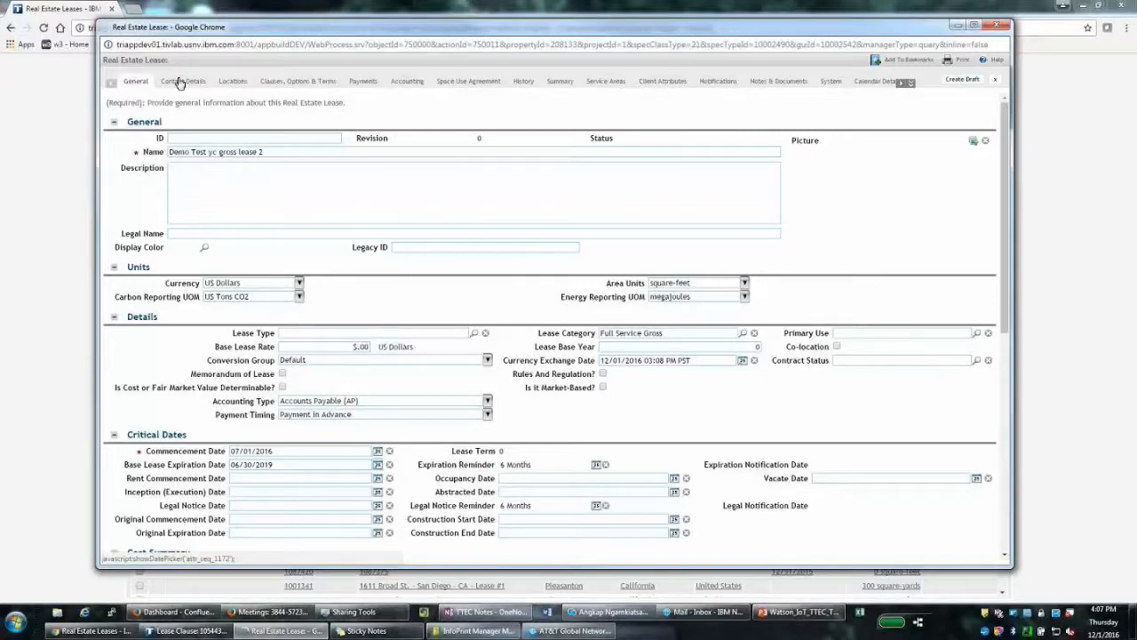
left_click(183, 81)
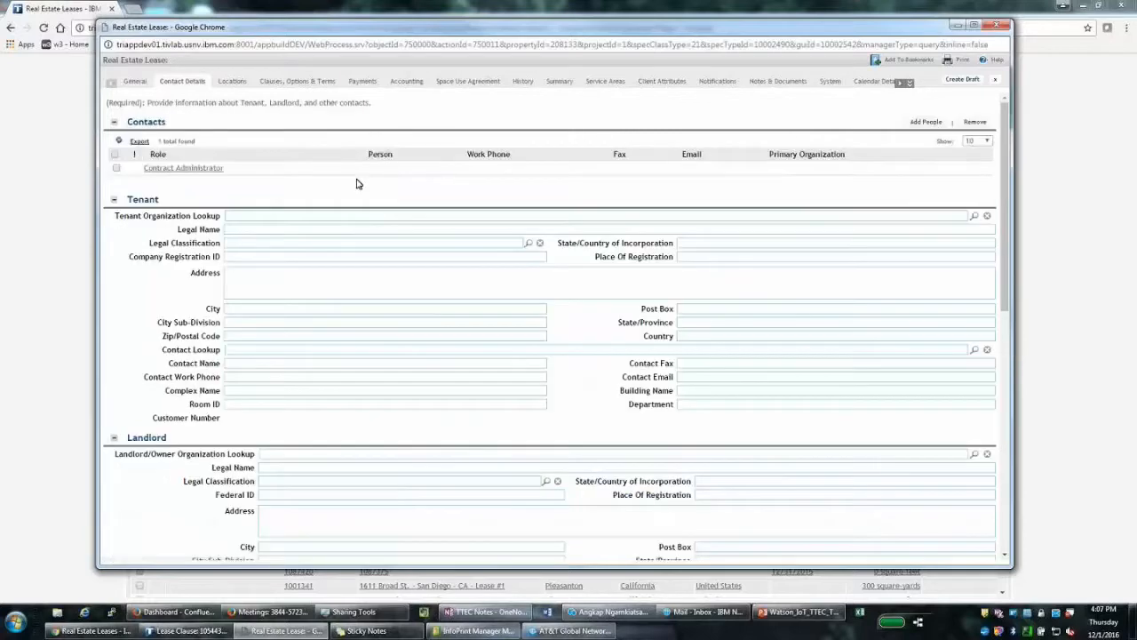
Assign the person to the Contract Administrator contact role and save it
left_click(328, 171)
left_click(324, 147)
type("yung")
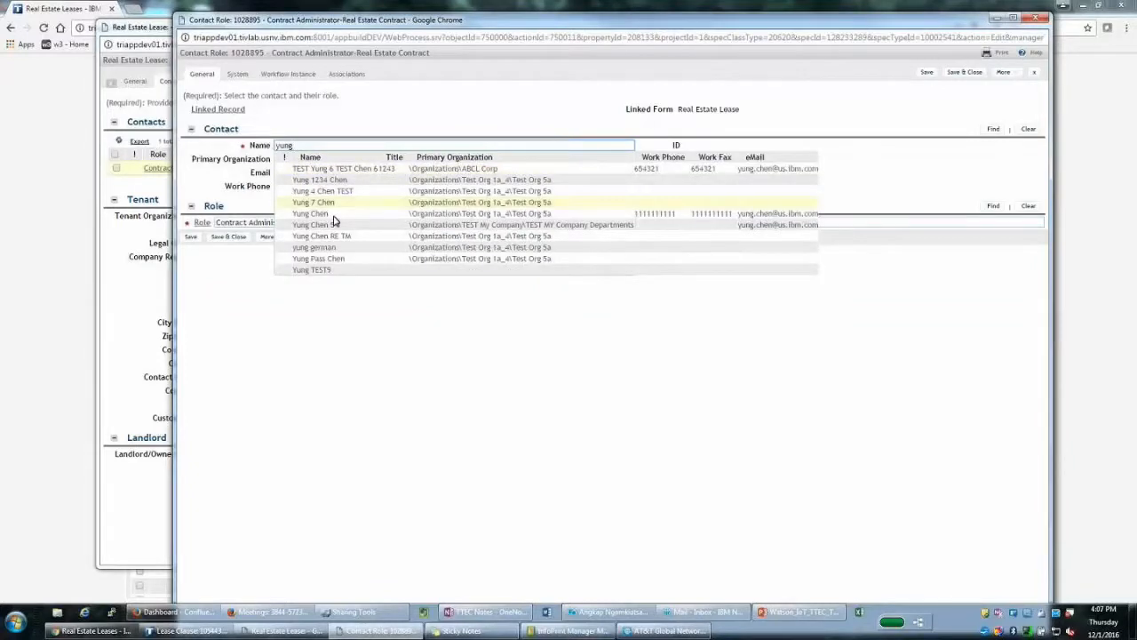
left_click(333, 215)
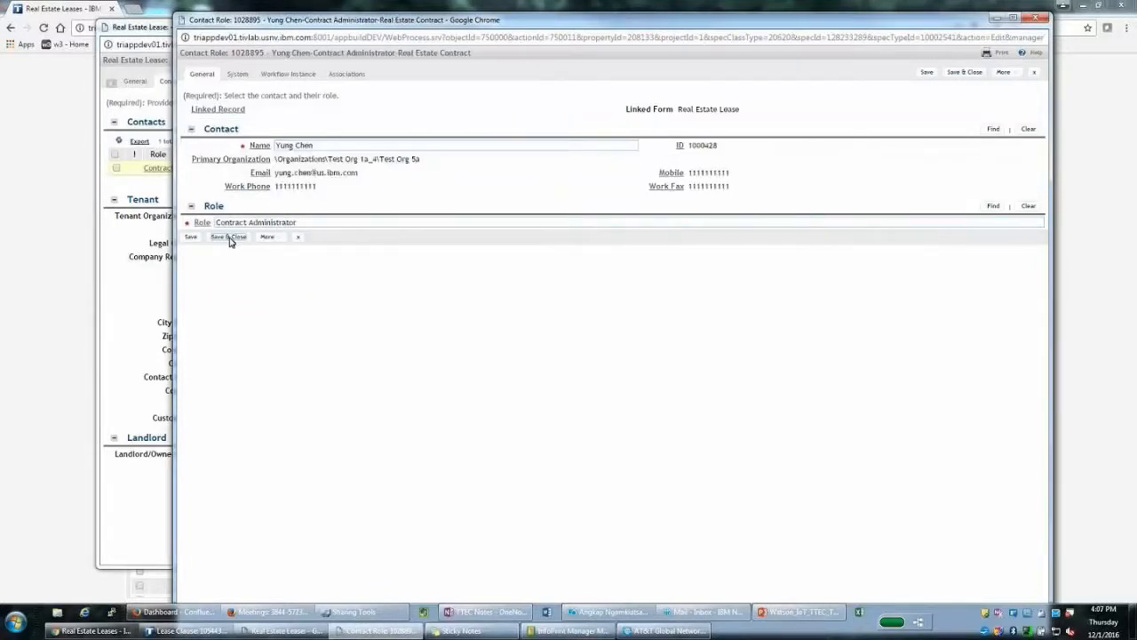
left_click(230, 238)
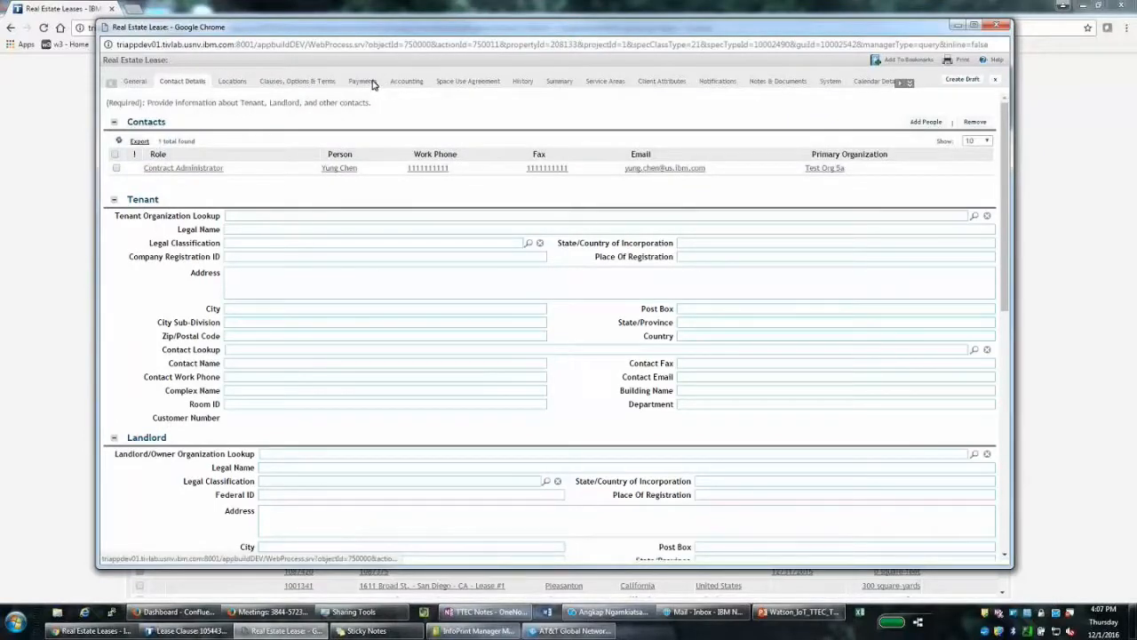
Create lease 2 as a draft and scroll through its Accounting details
left_click(363, 81)
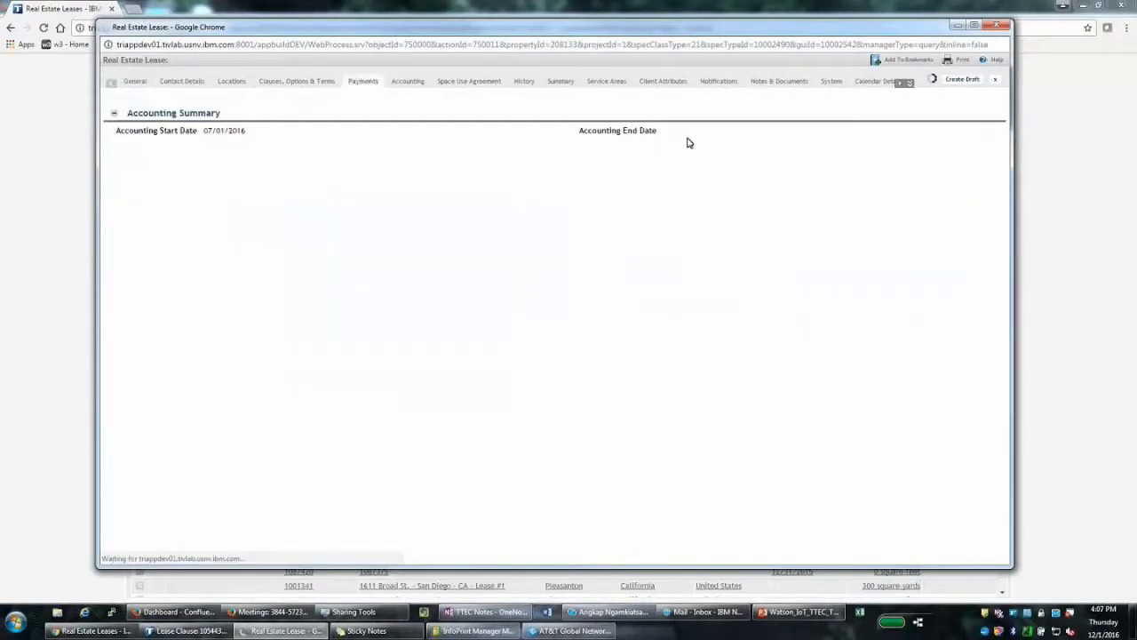
left_click(958, 80)
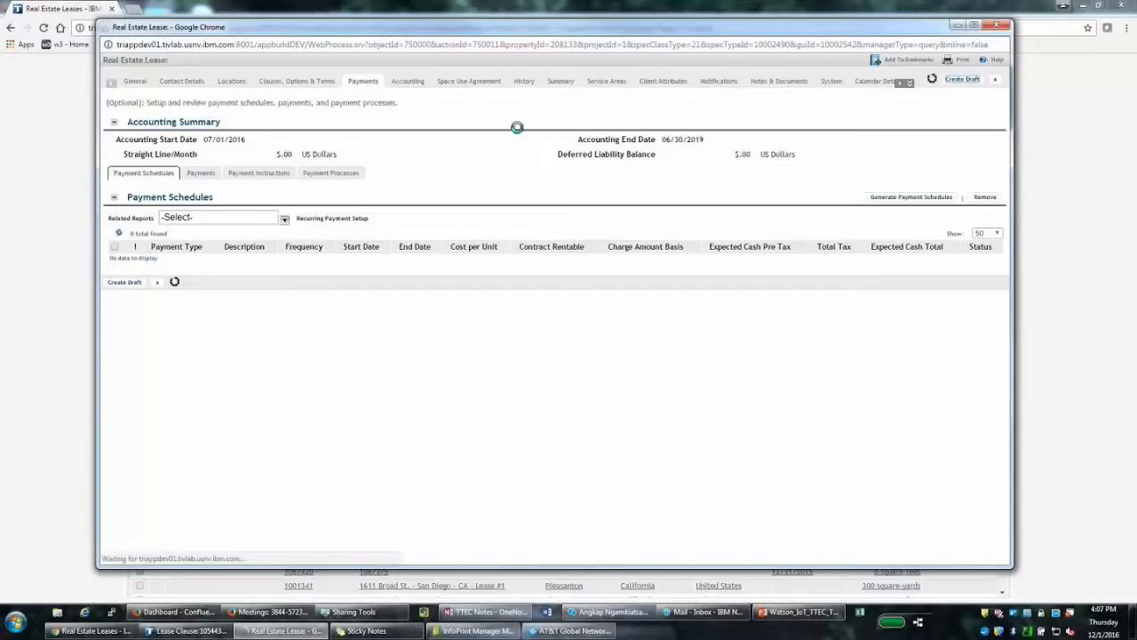
left_click(407, 81)
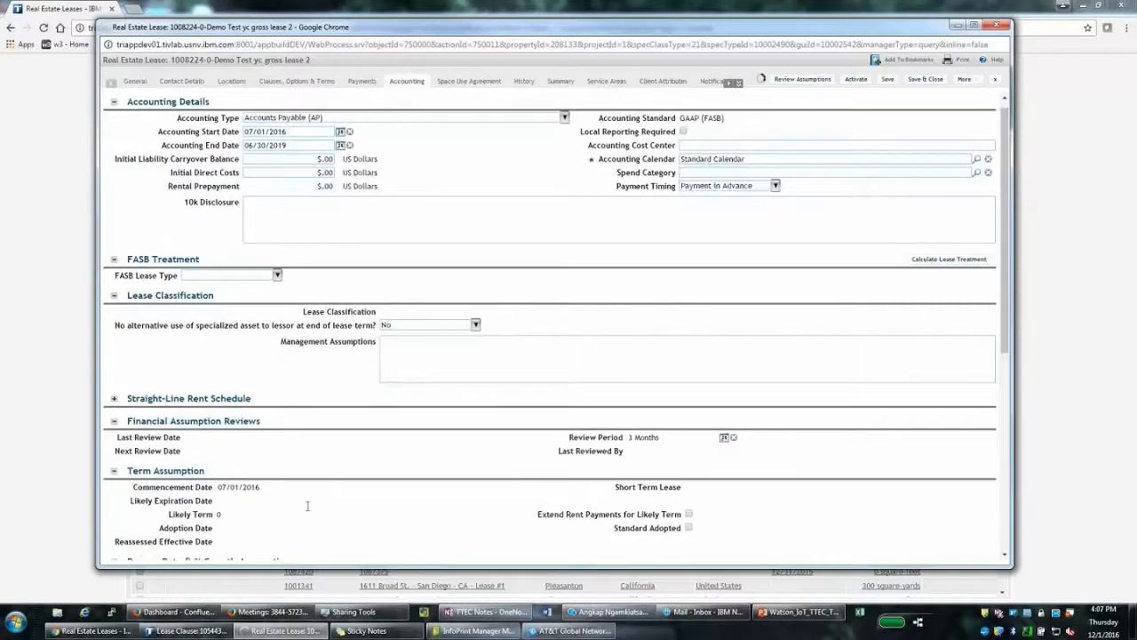
scroll(296, 293, "down", 2)
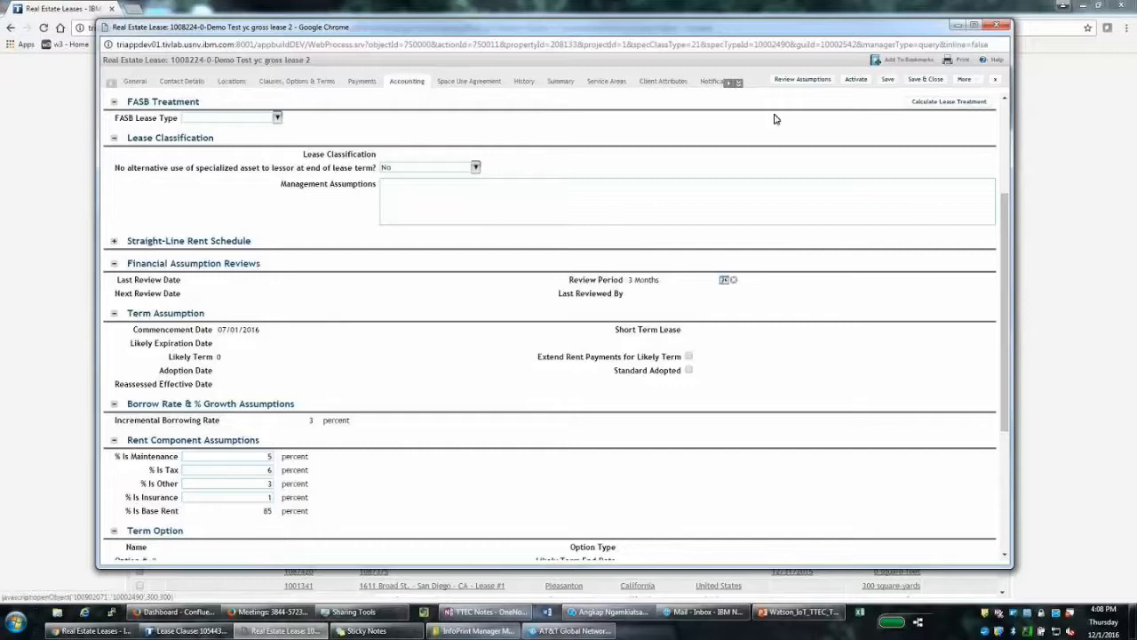
Verify lease 2 shows 5/6/3/1% rent components and 85% base rent, then switch to PowerPoint slide 16
left_click(804, 80)
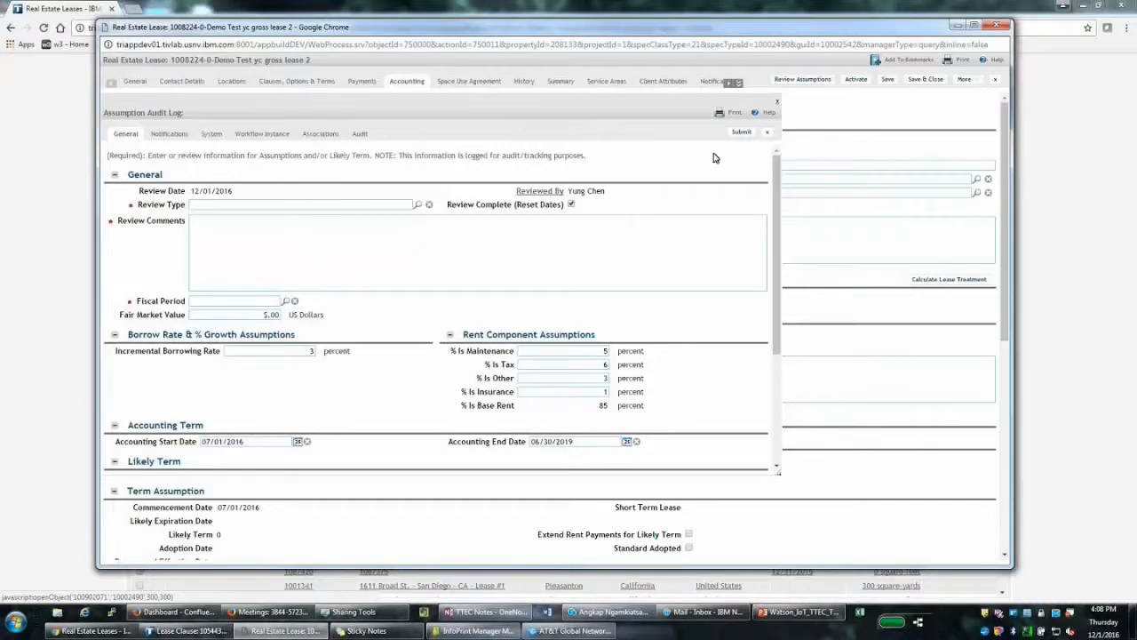
left_click(777, 102)
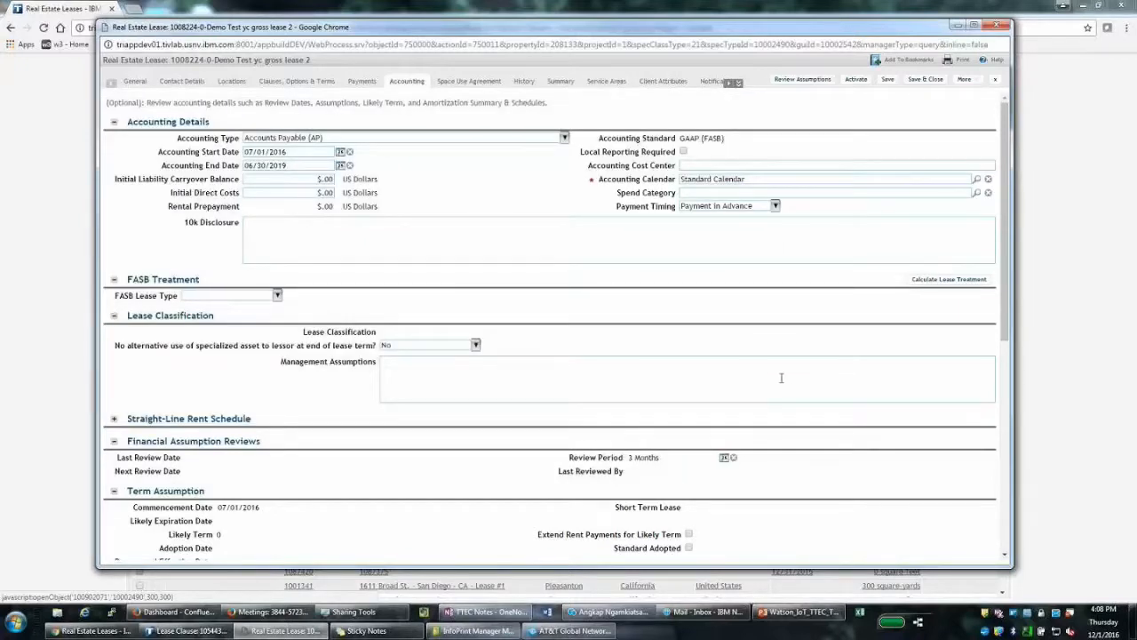
scroll(781, 377, "down", 1)
scroll(783, 410, "down", 1)
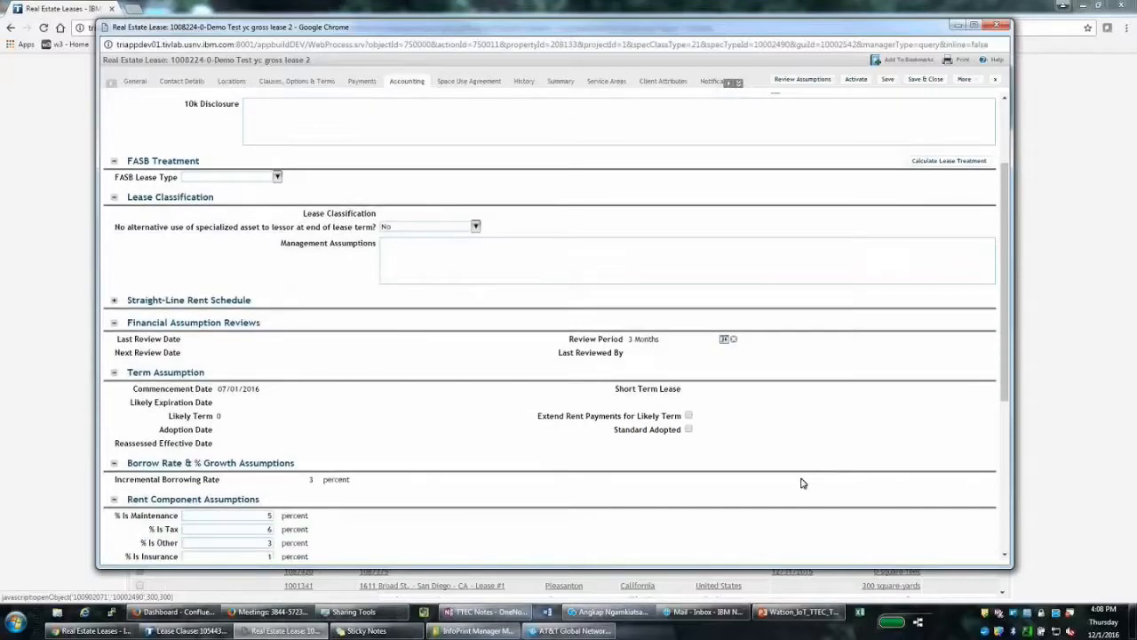
scroll(802, 482, "down", 2)
scroll(799, 479, "down", 1)
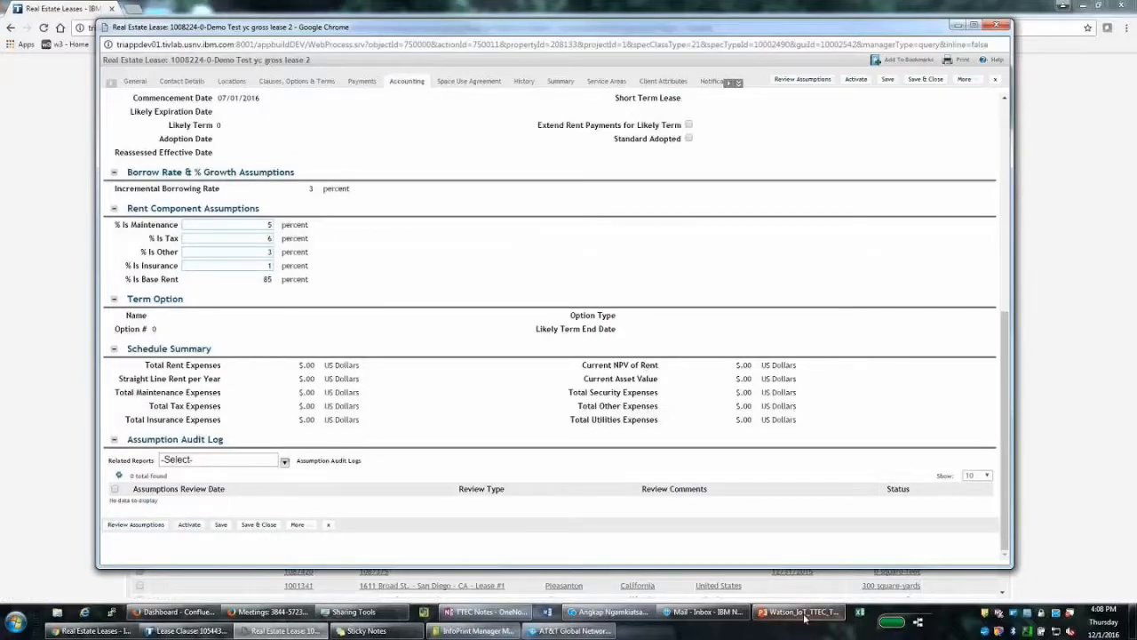
mouse_move(804, 618)
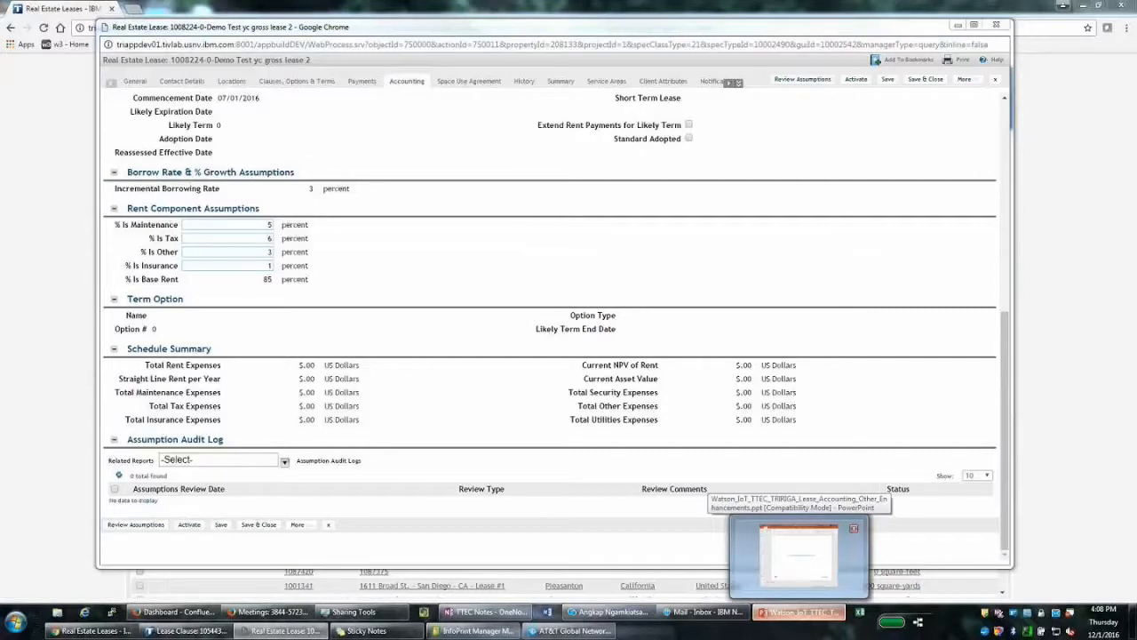
left_click(798, 556)
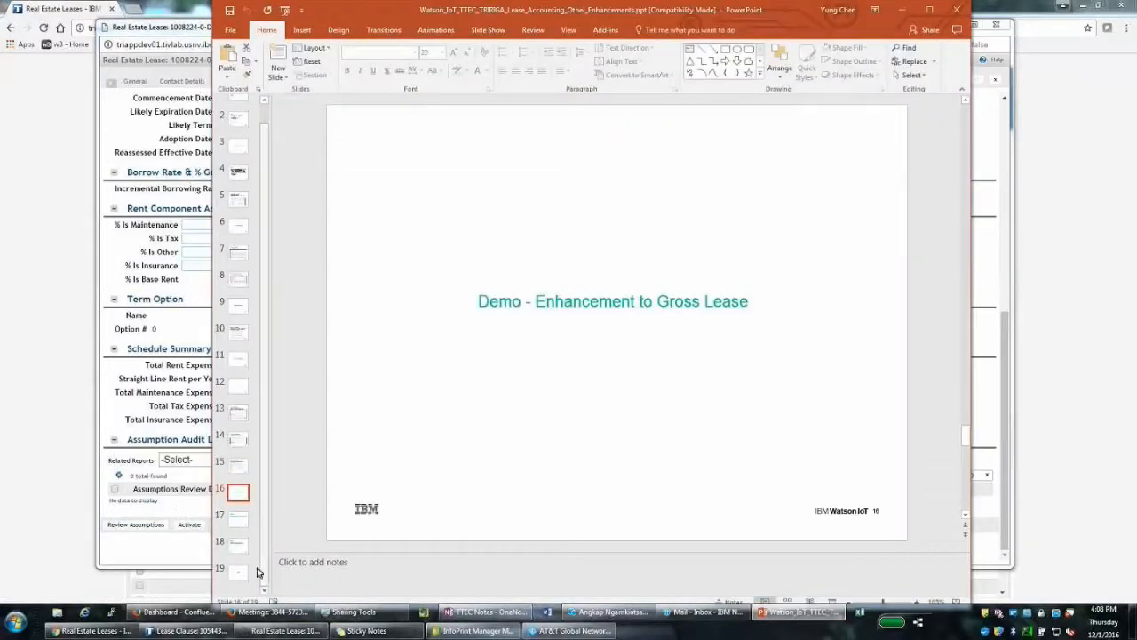